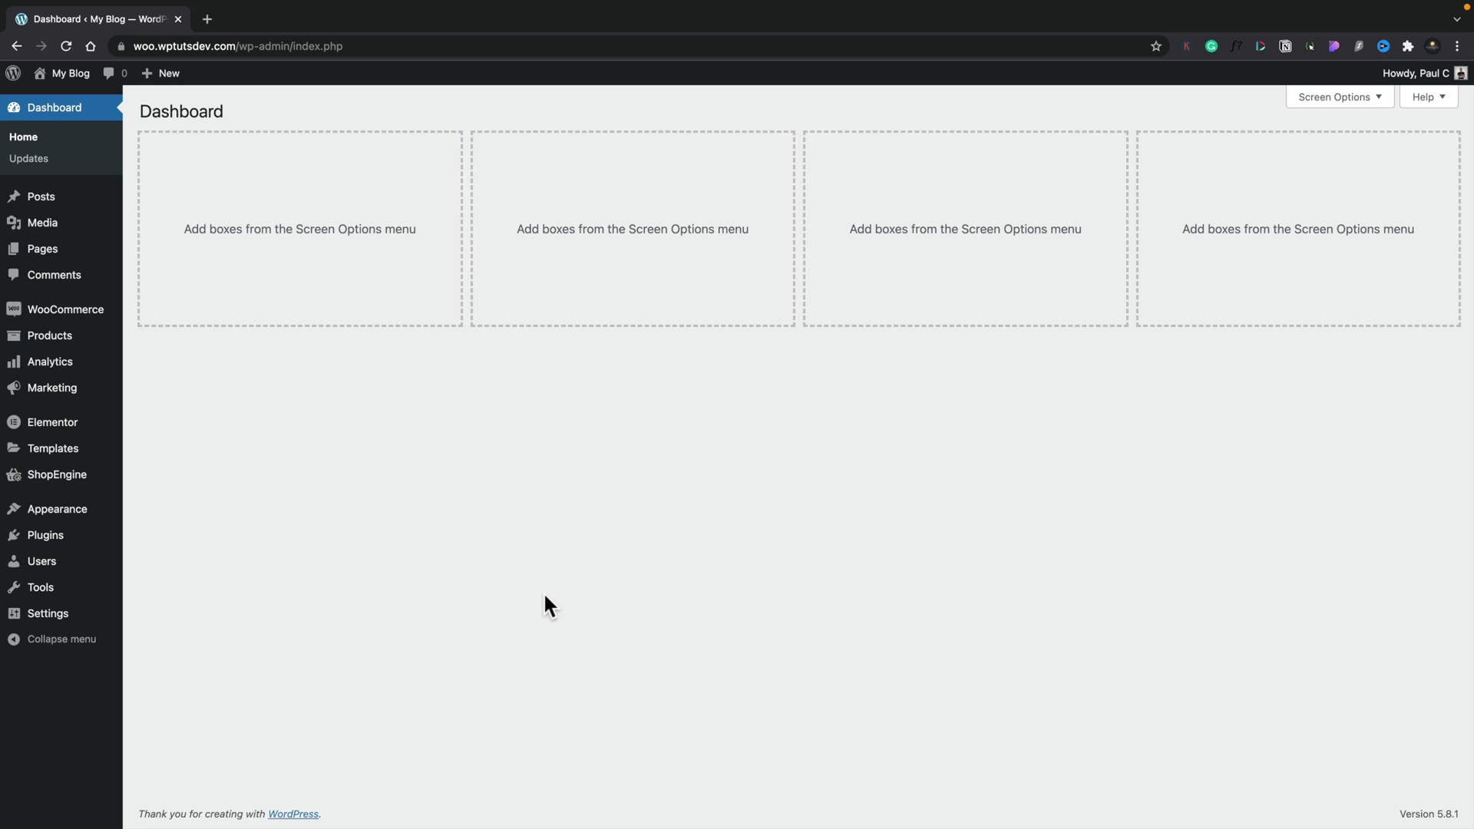
# Step: Add a new ShopEngine builder template named Default Cart
pyautogui.moveTo(16, 483)
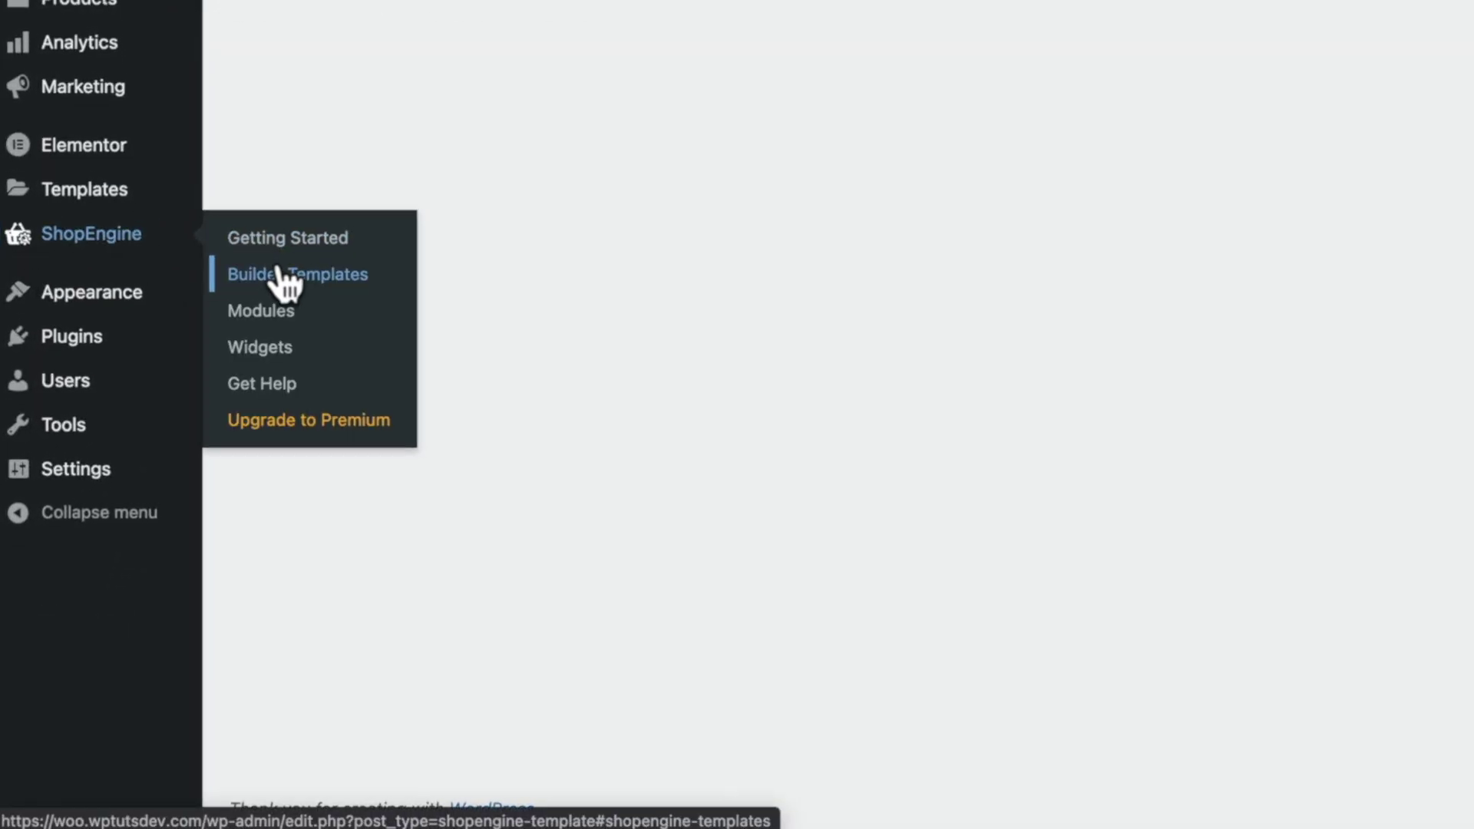
pyautogui.click(288, 270)
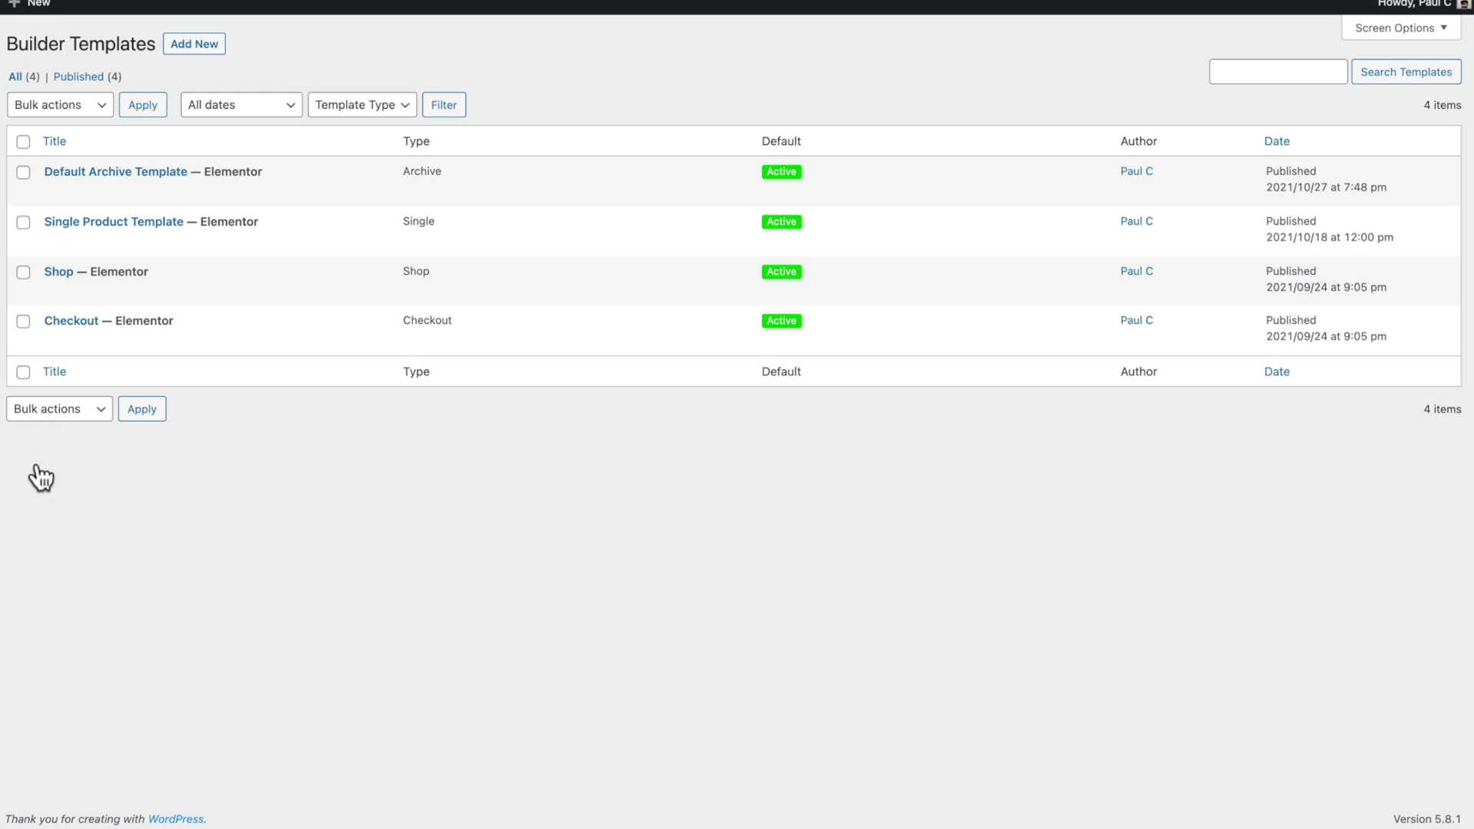
pyautogui.click(197, 46)
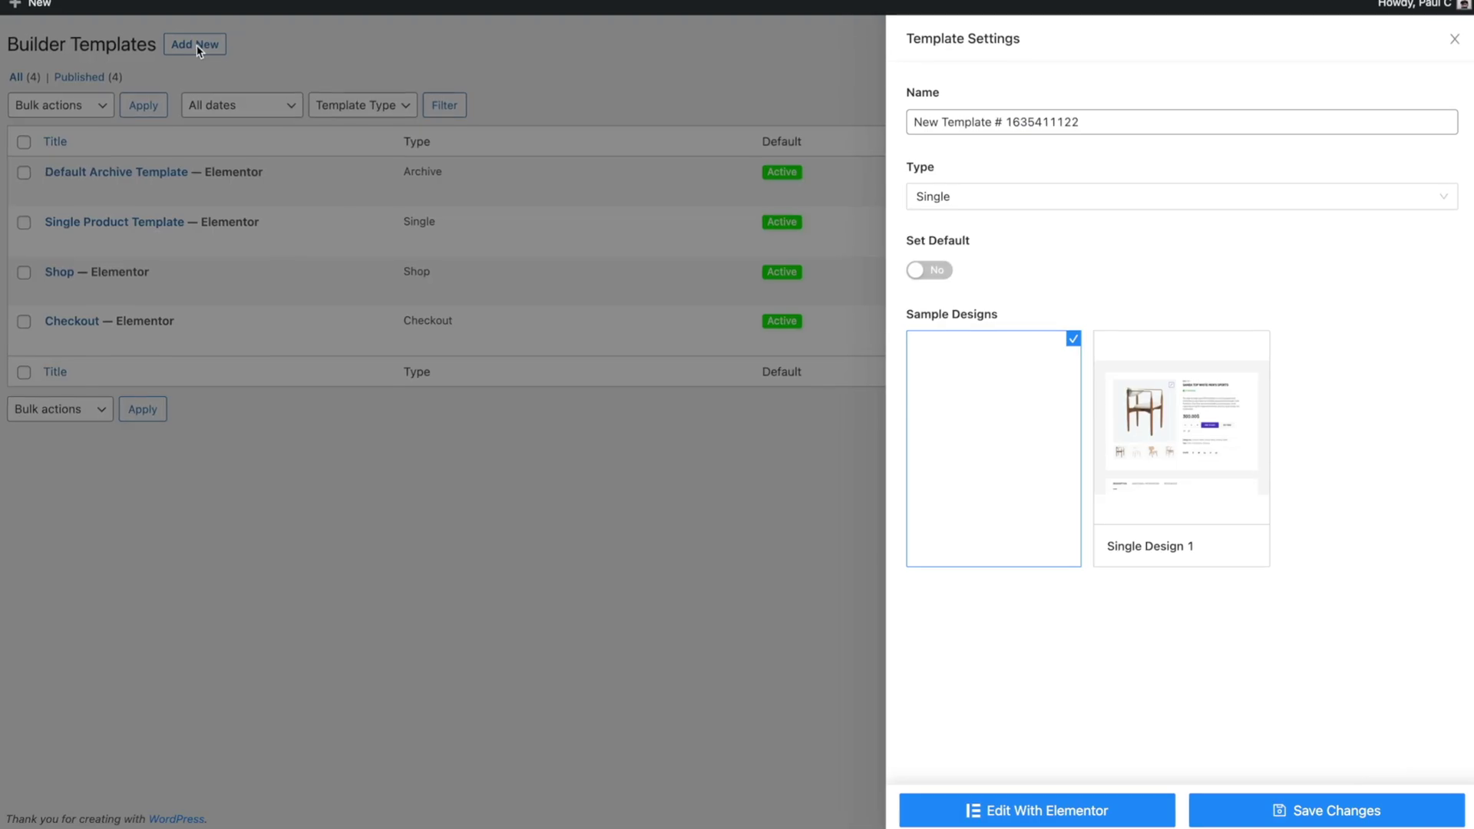
pyautogui.moveTo(1076, 123); pyautogui.dragTo(910, 124)
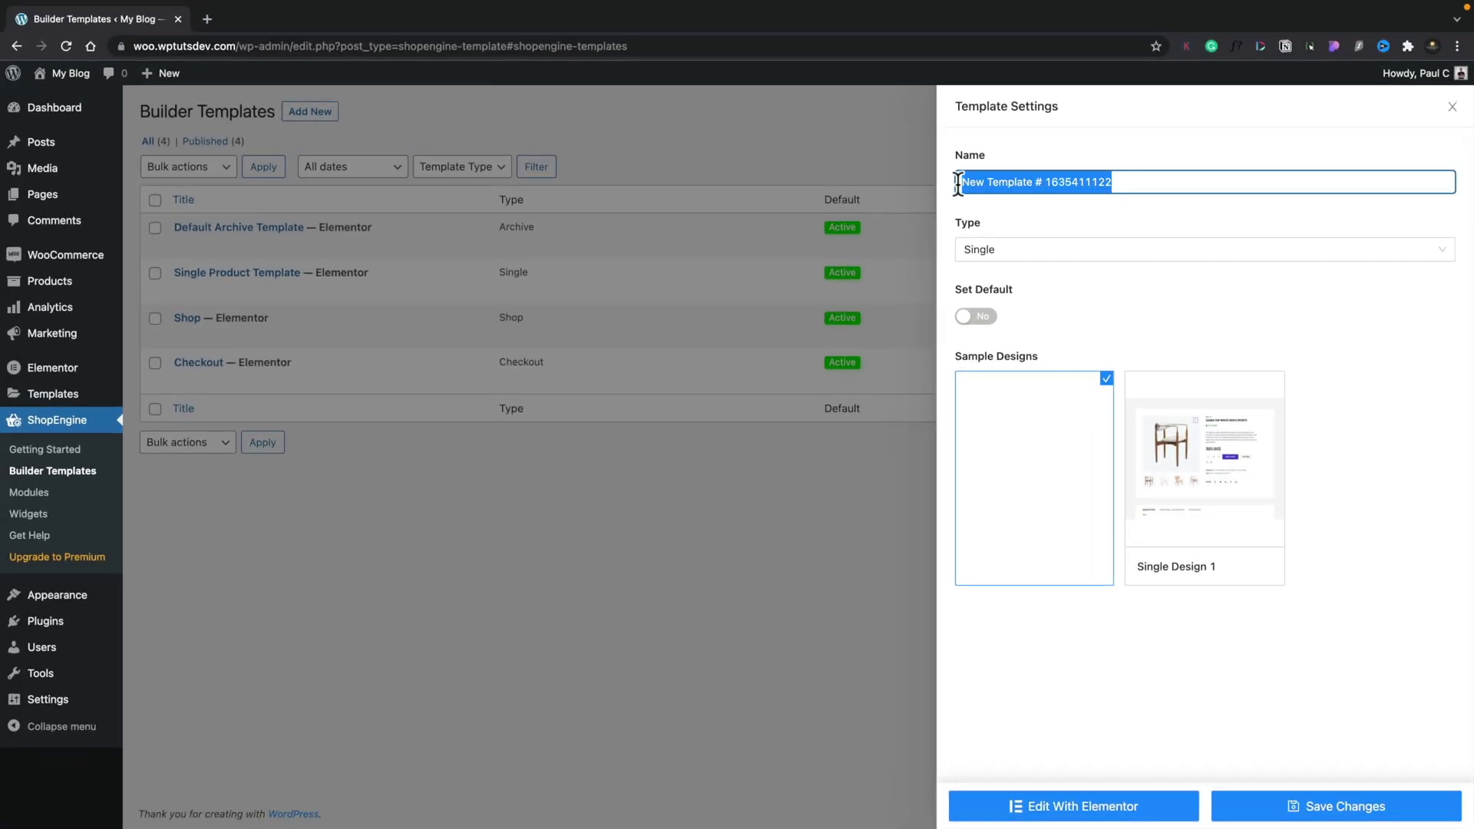
pyautogui.write('Default Cart')
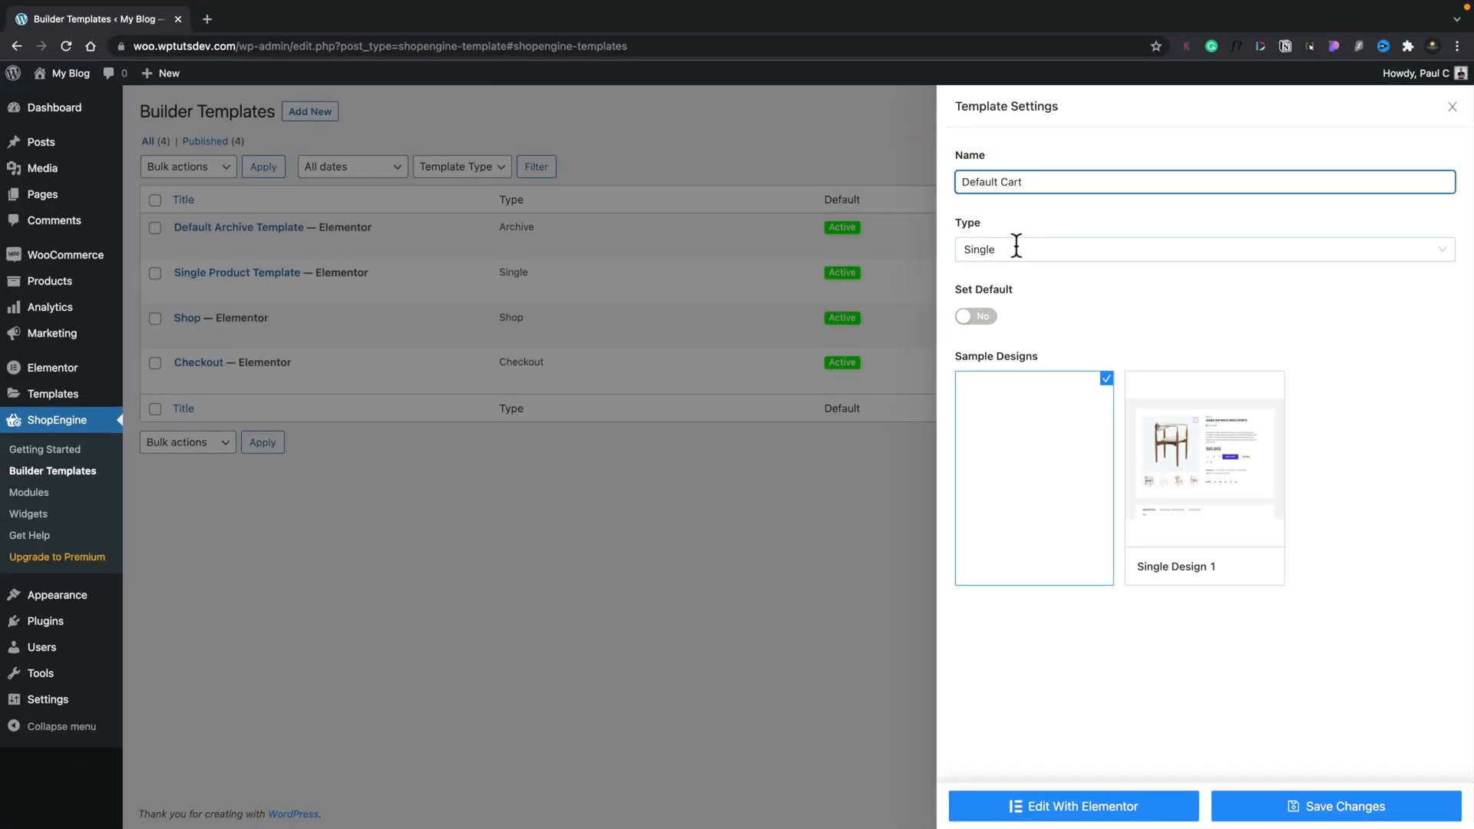
# Step: Set its type to Cart, make it the default, and edit it with Elementor
pyautogui.click(1016, 248)
pyautogui.click(1003, 352)
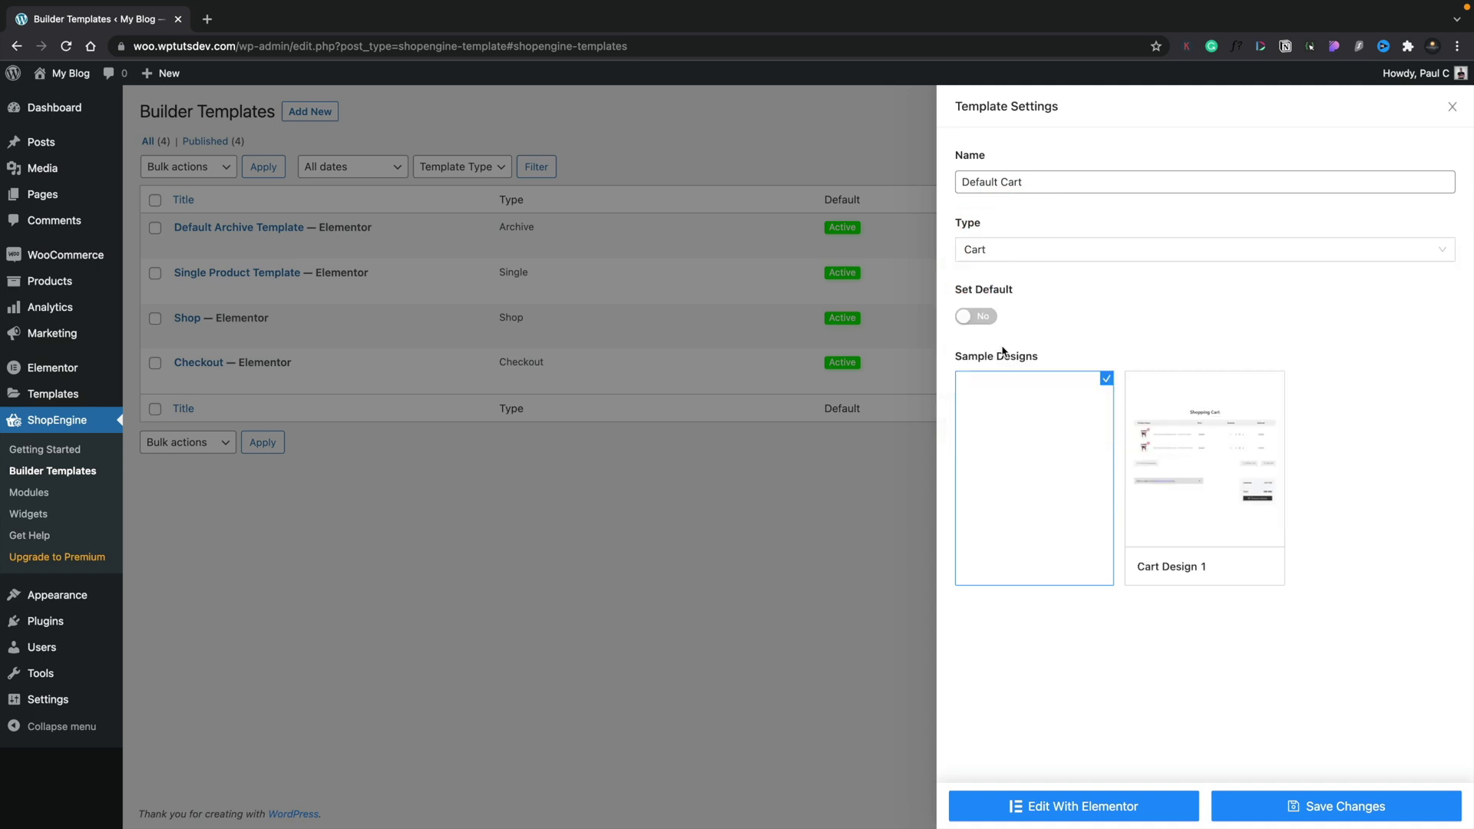
pyautogui.click(989, 322)
pyautogui.moveTo(1189, 471)
pyautogui.click(1097, 800)
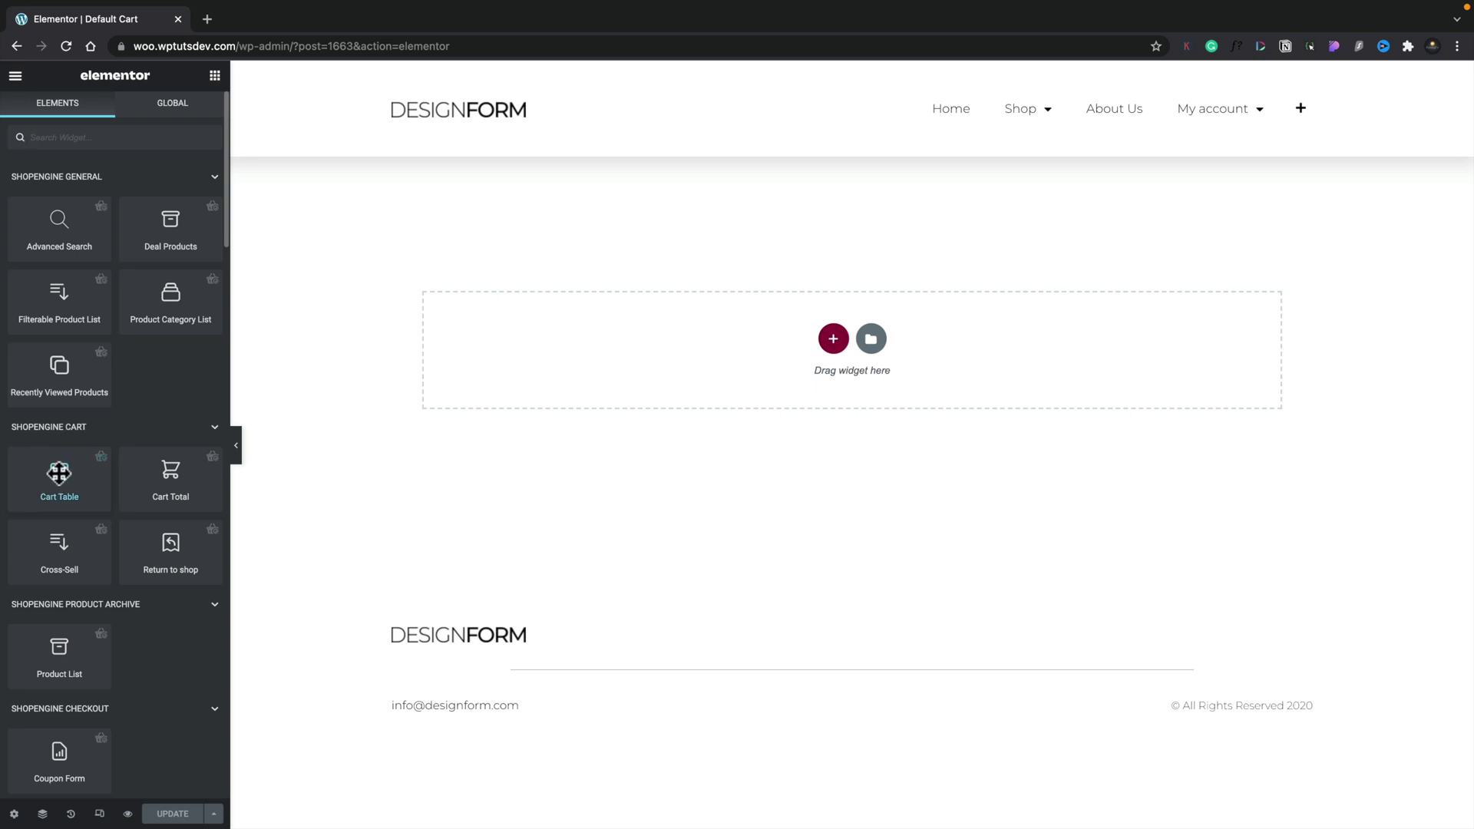
# Step: Drag a Cart Table widget into the empty section of the Default Cart template
pyautogui.moveTo(59, 473); pyautogui.dragTo(652, 328)
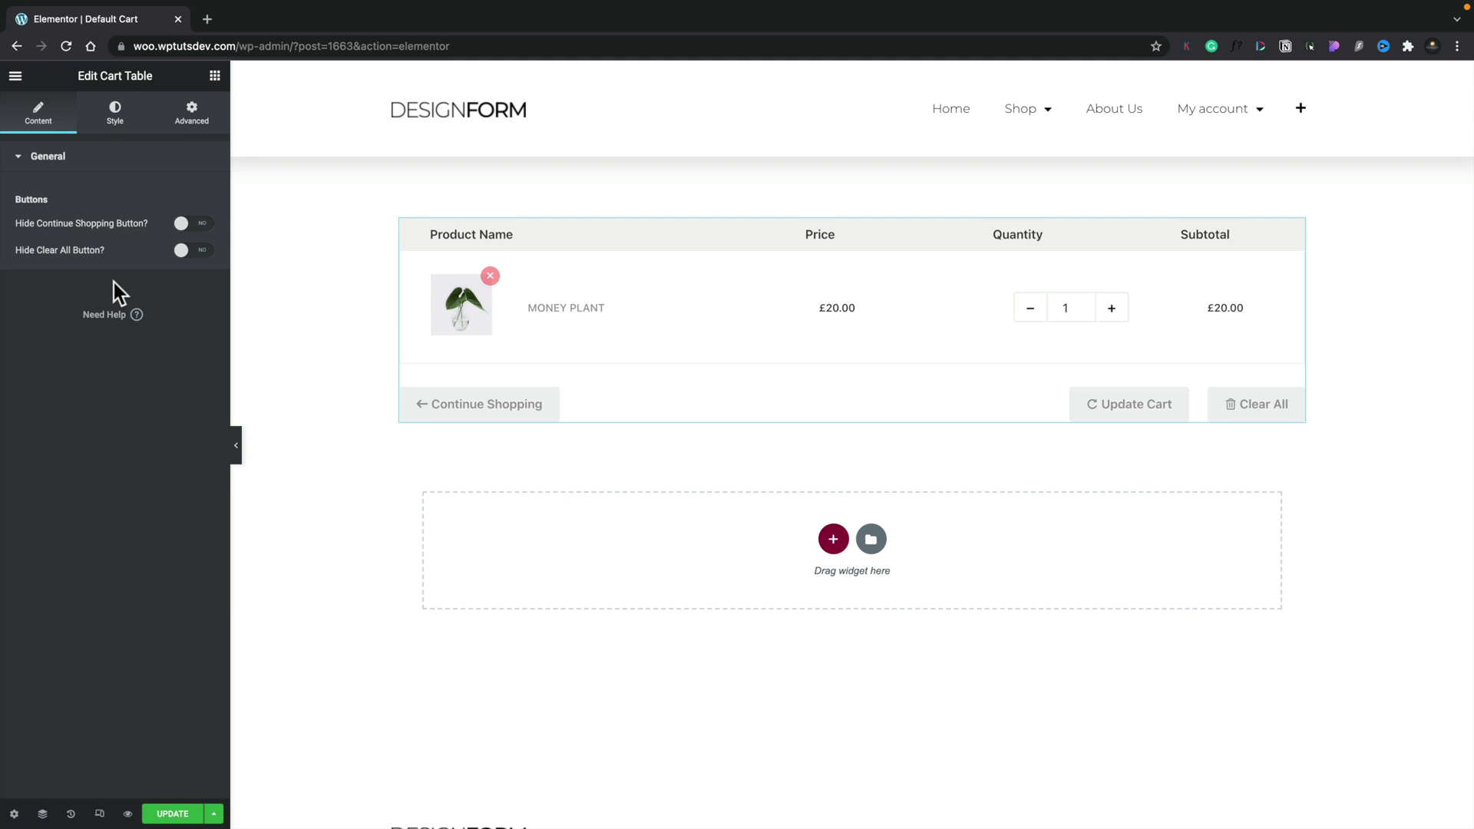
# Step: Toggle Hide Continue Shopping and Hide Clear All on, then back off so both buttons stay visible
pyautogui.click(202, 227)
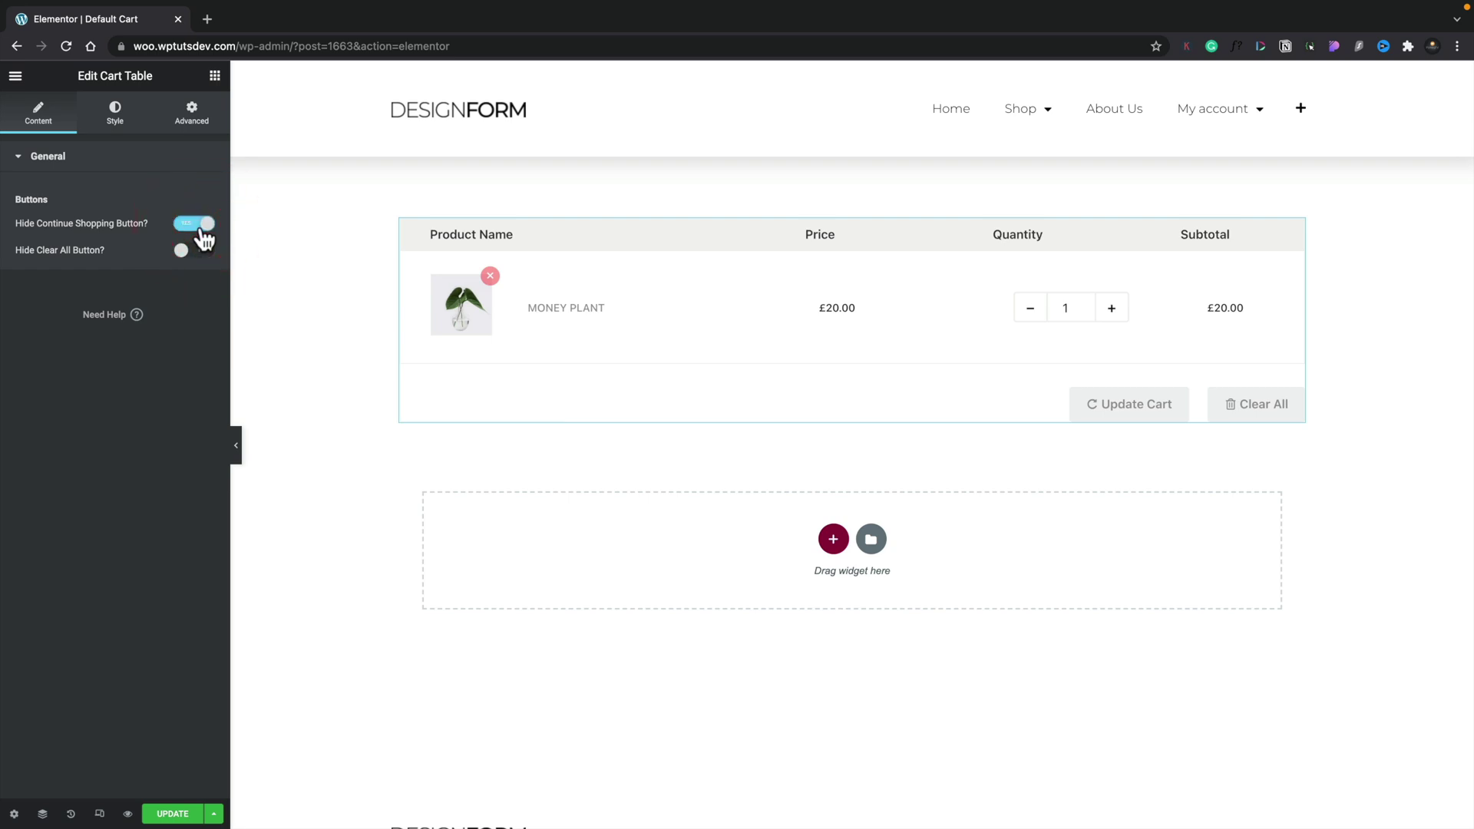
pyautogui.click(201, 252)
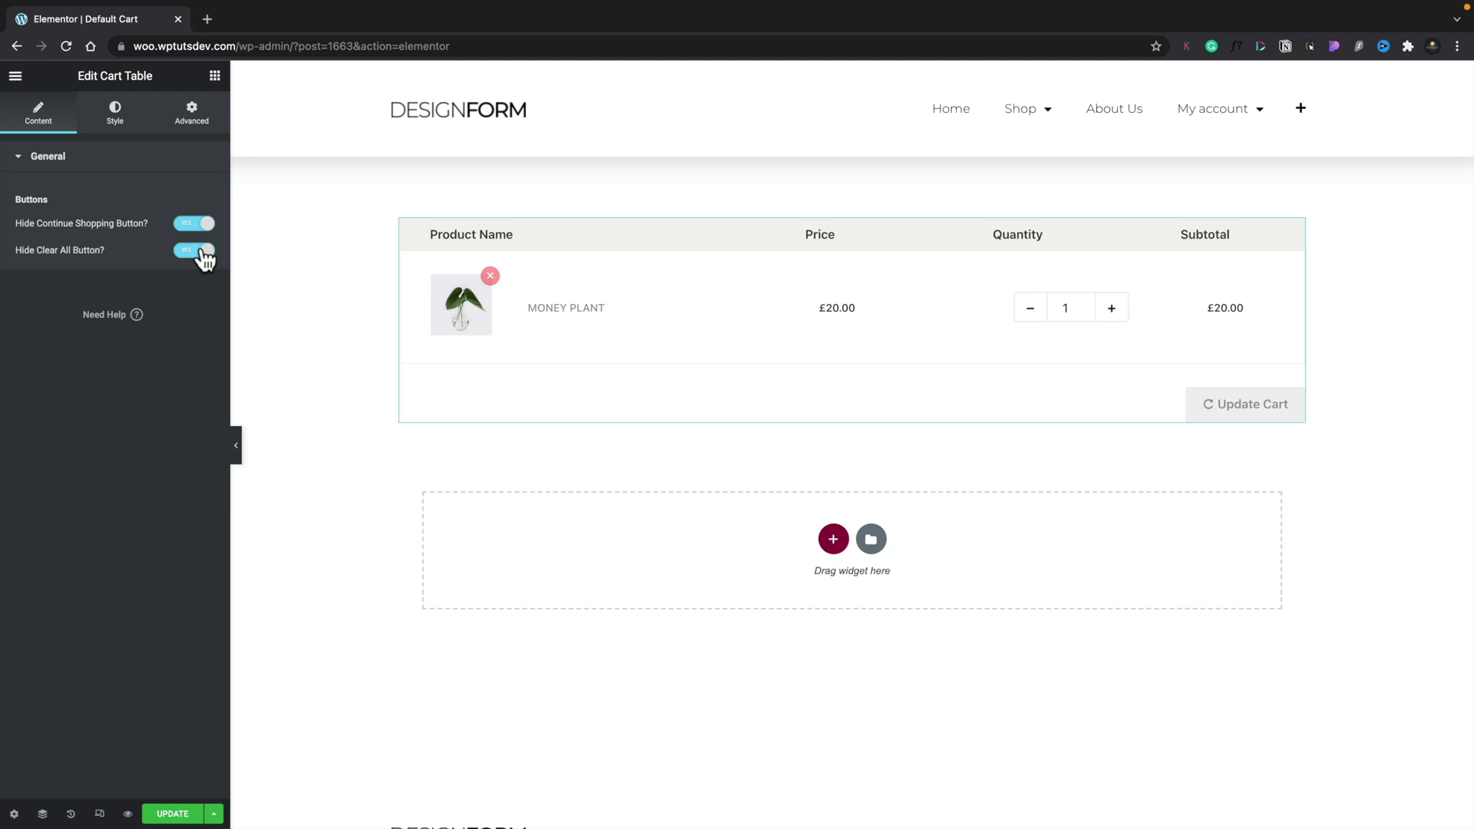
pyautogui.click(201, 253)
pyautogui.click(185, 225)
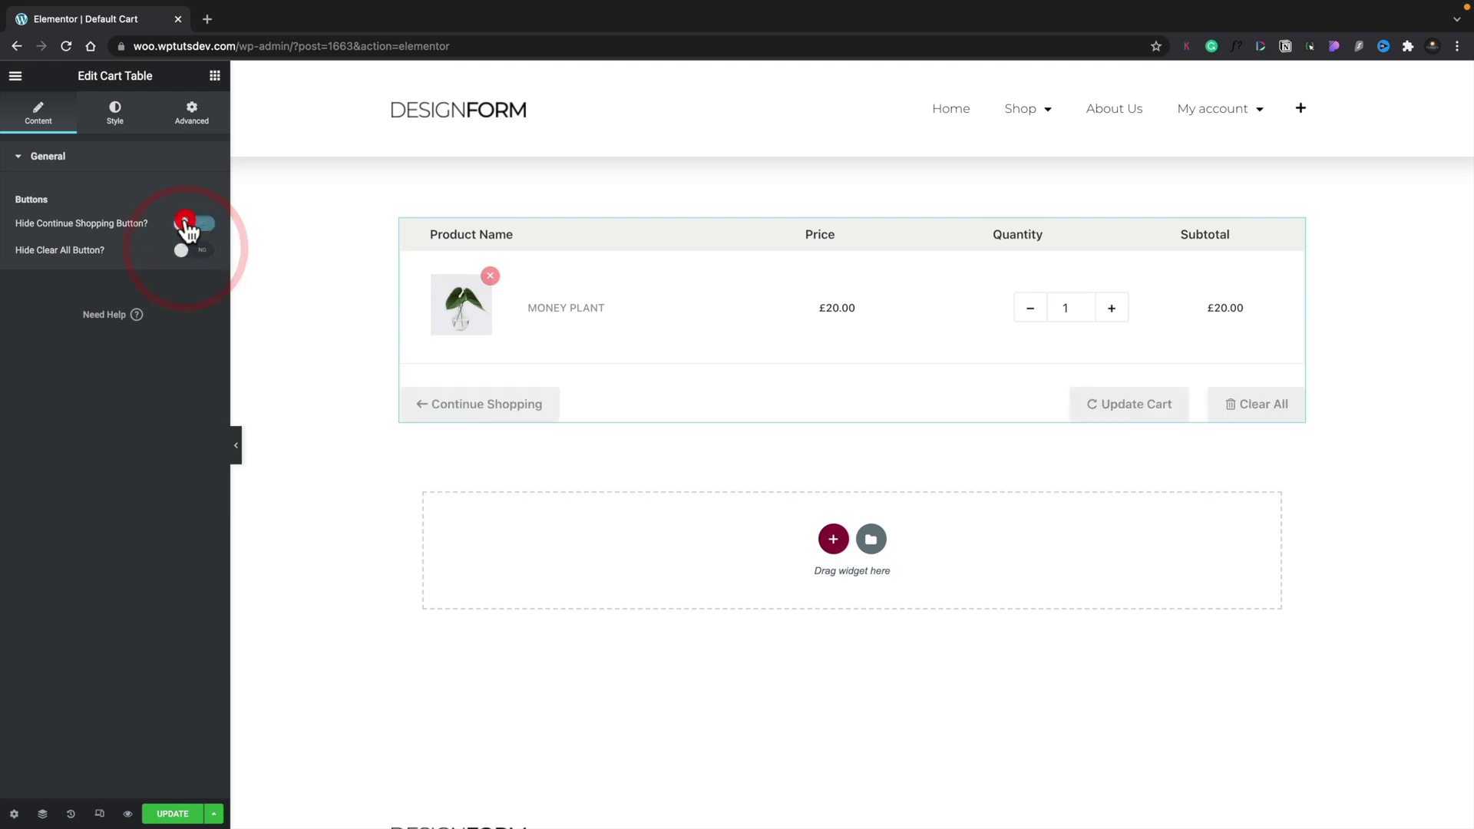
# Step: Set the cart table's product image width to 100 in the Style tab
pyautogui.click(117, 121)
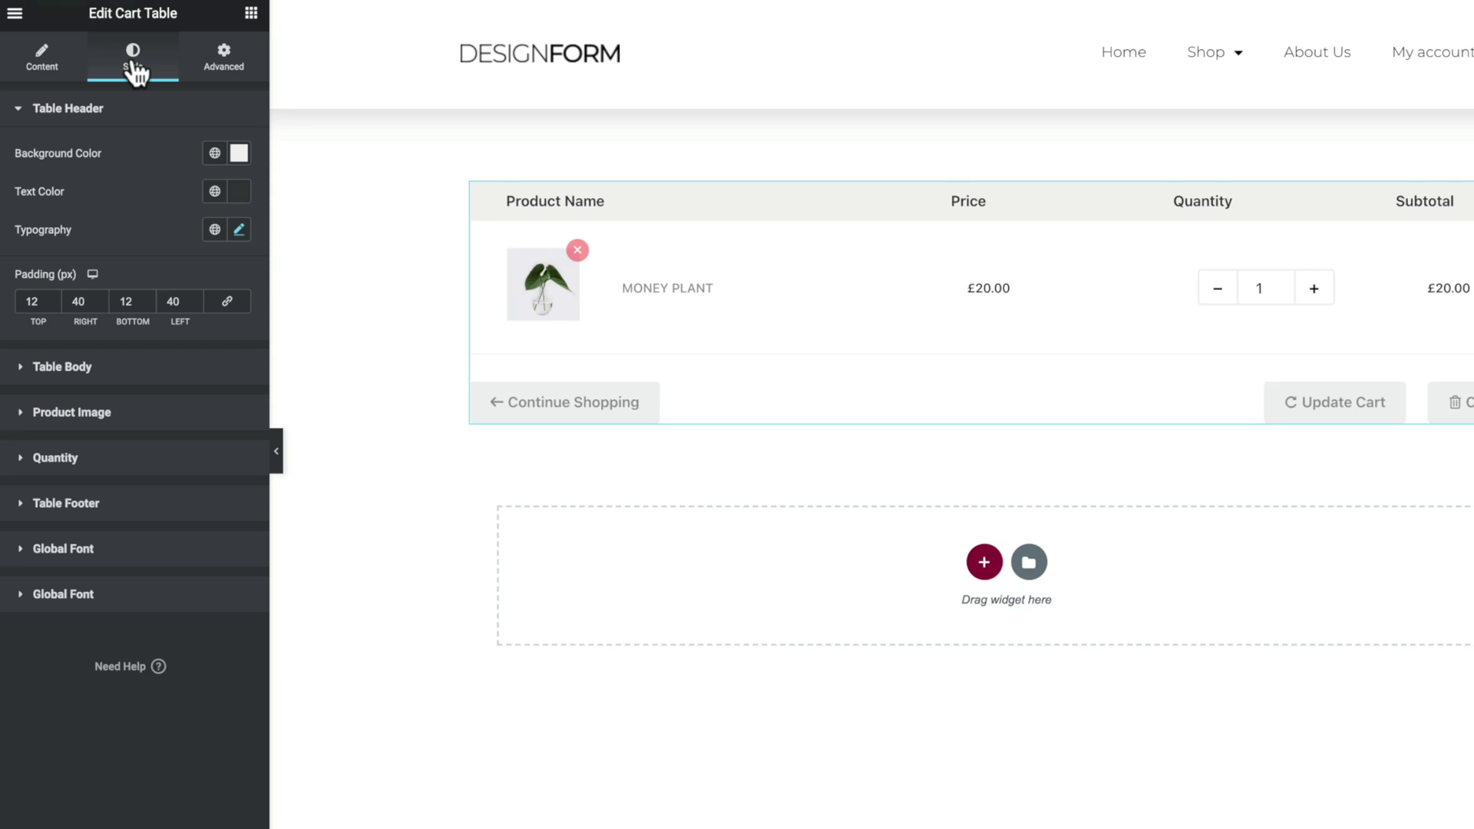
pyautogui.click(98, 417)
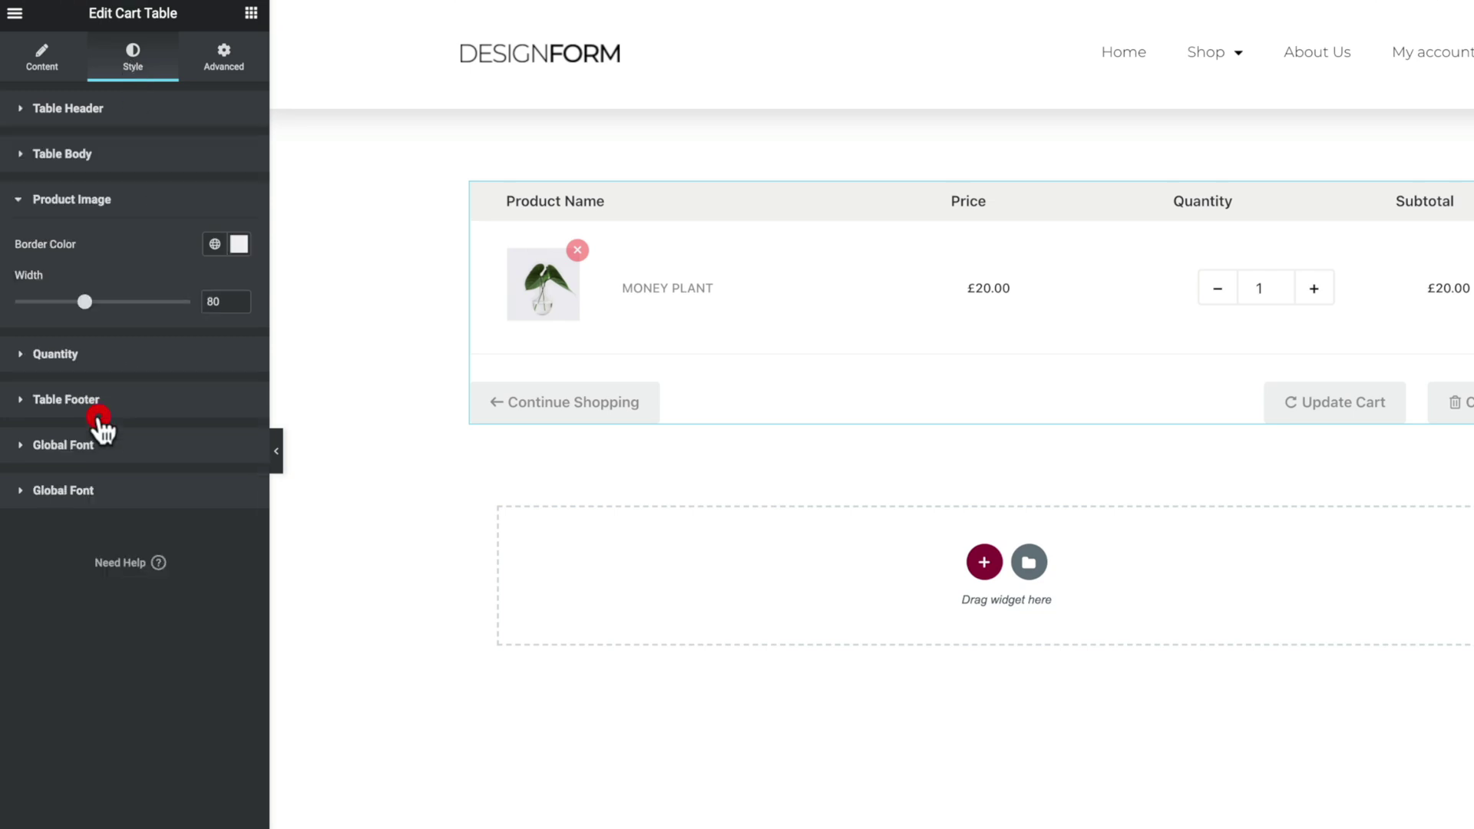
pyautogui.moveTo(85, 302); pyautogui.dragTo(102, 302)
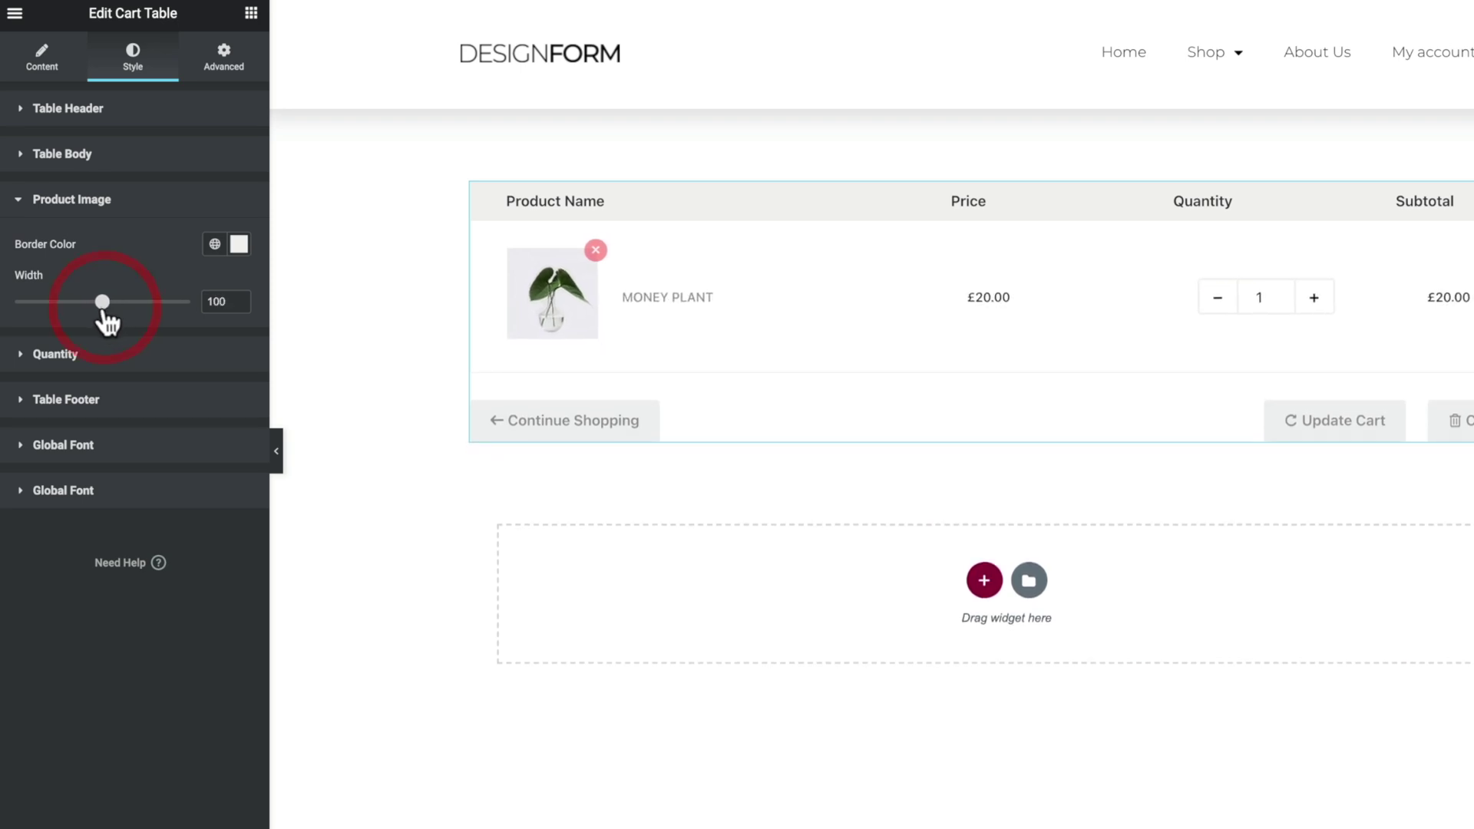
# Step: Give the table header a Saved Color #4 green background and white text
pyautogui.click(78, 356)
pyautogui.click(80, 418)
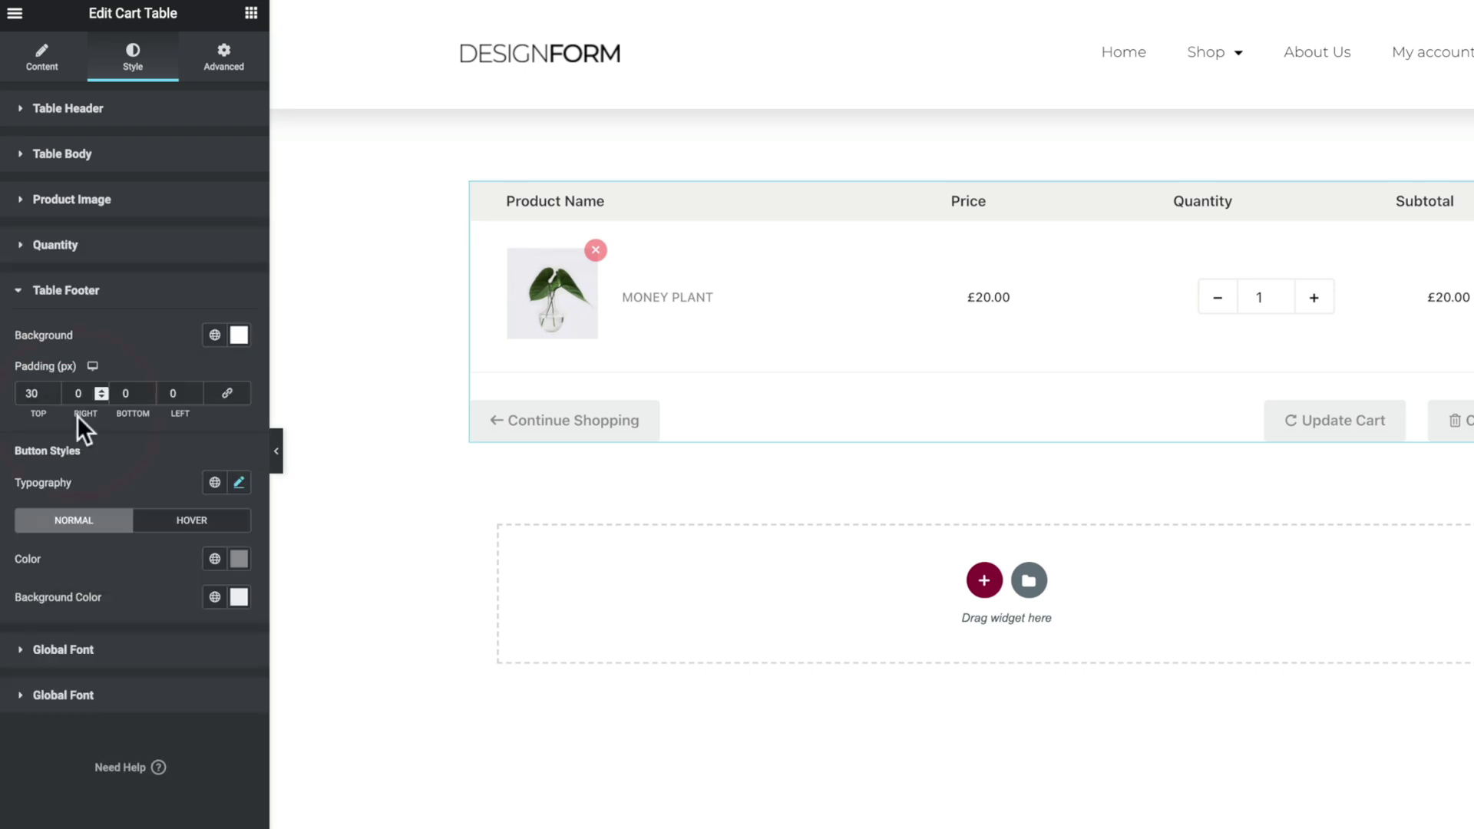
pyautogui.click(73, 109)
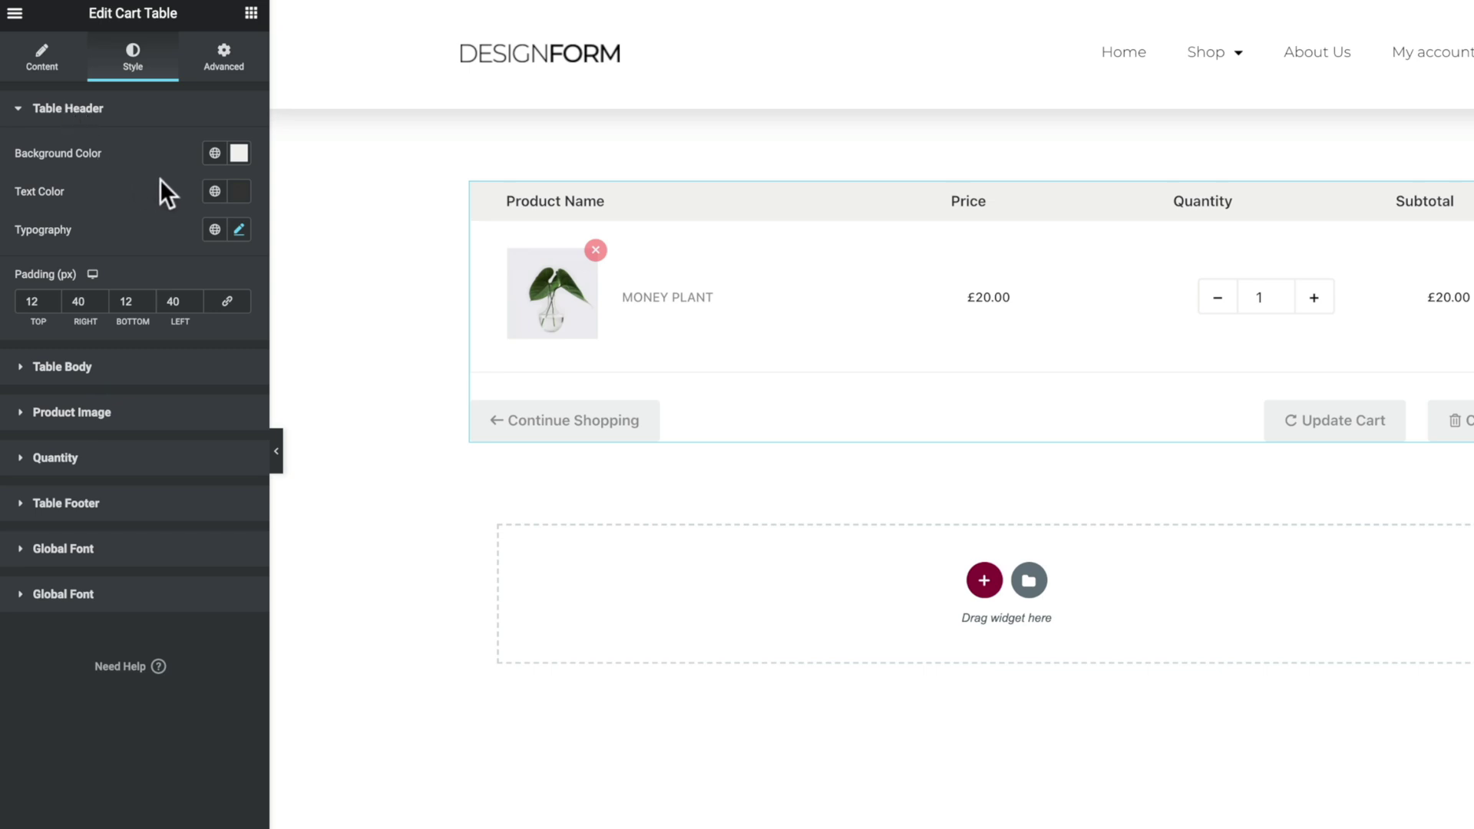
pyautogui.click(214, 153)
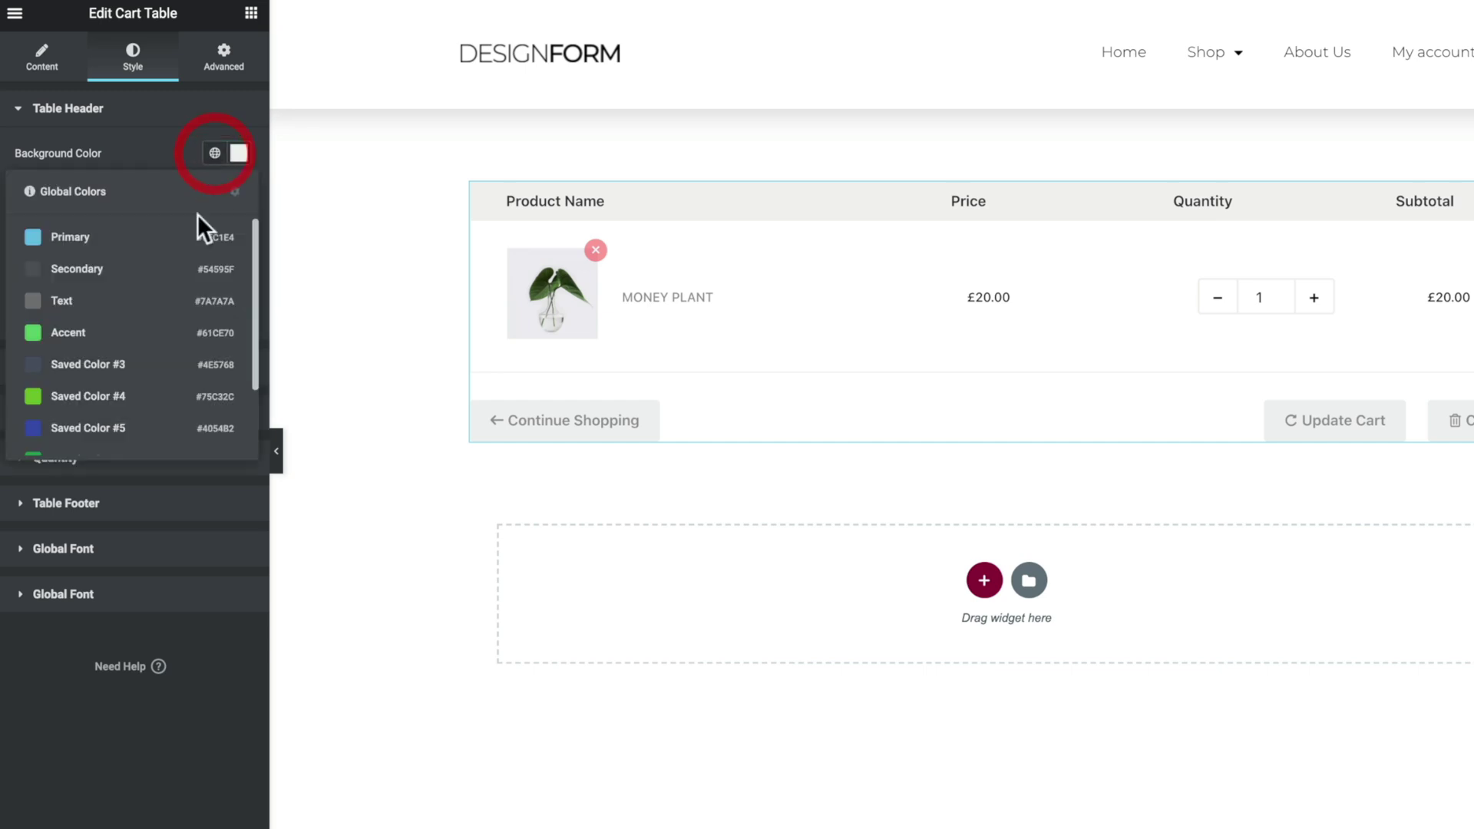
pyautogui.click(92, 396)
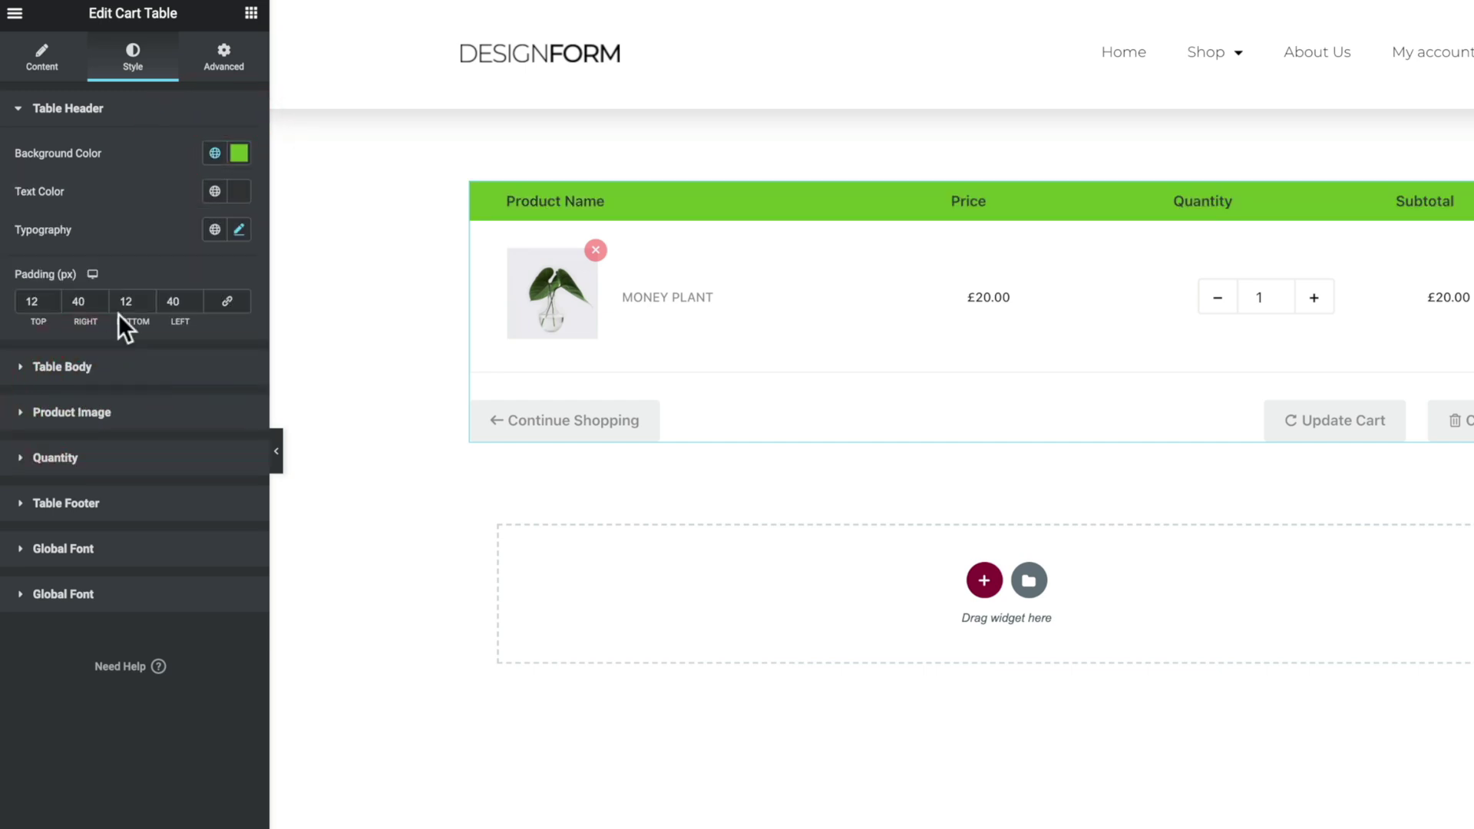
pyautogui.click(214, 191)
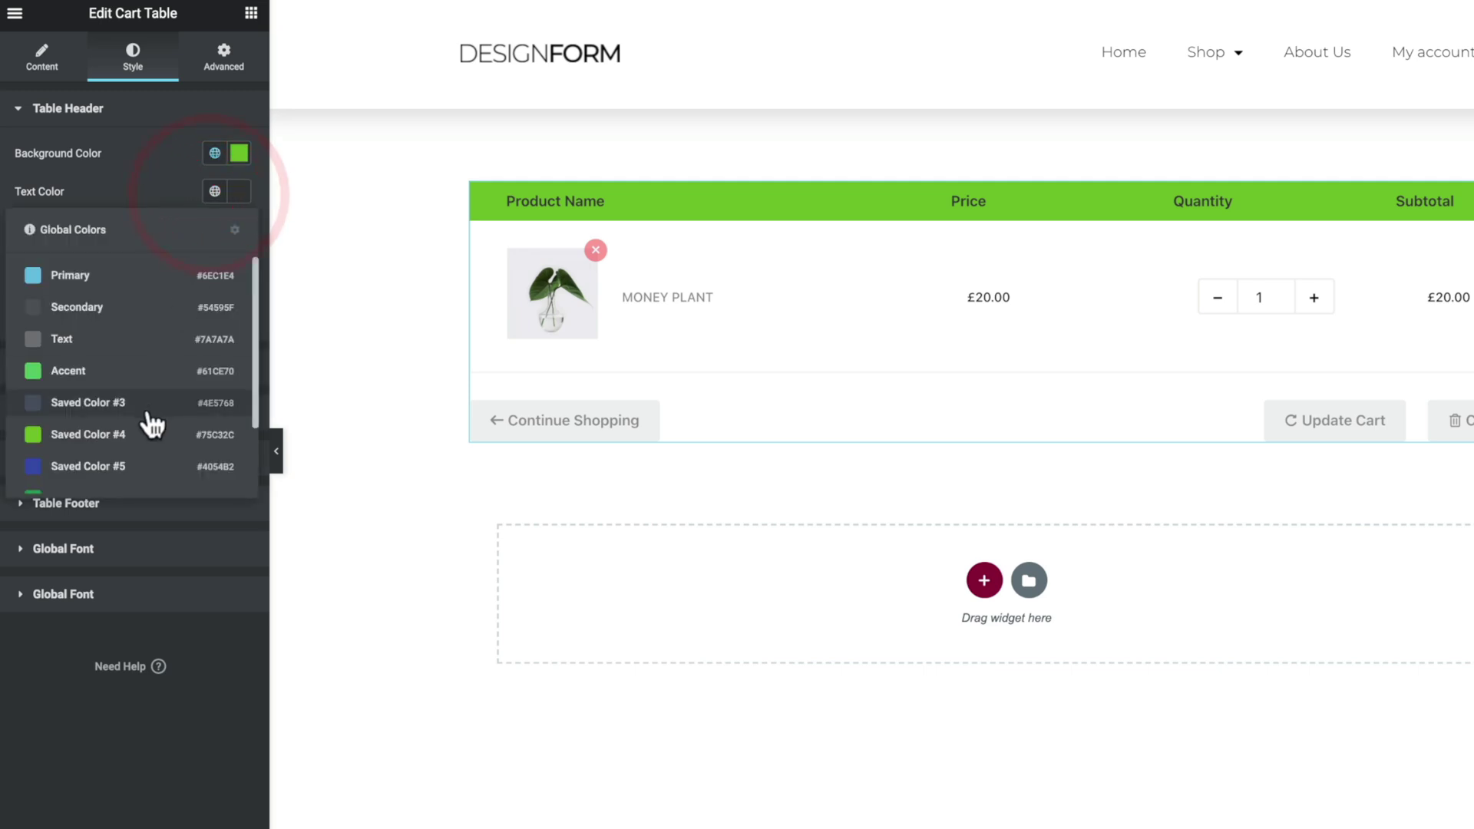
pyautogui.scroll(-2, 150, 420)
pyautogui.click(114, 471)
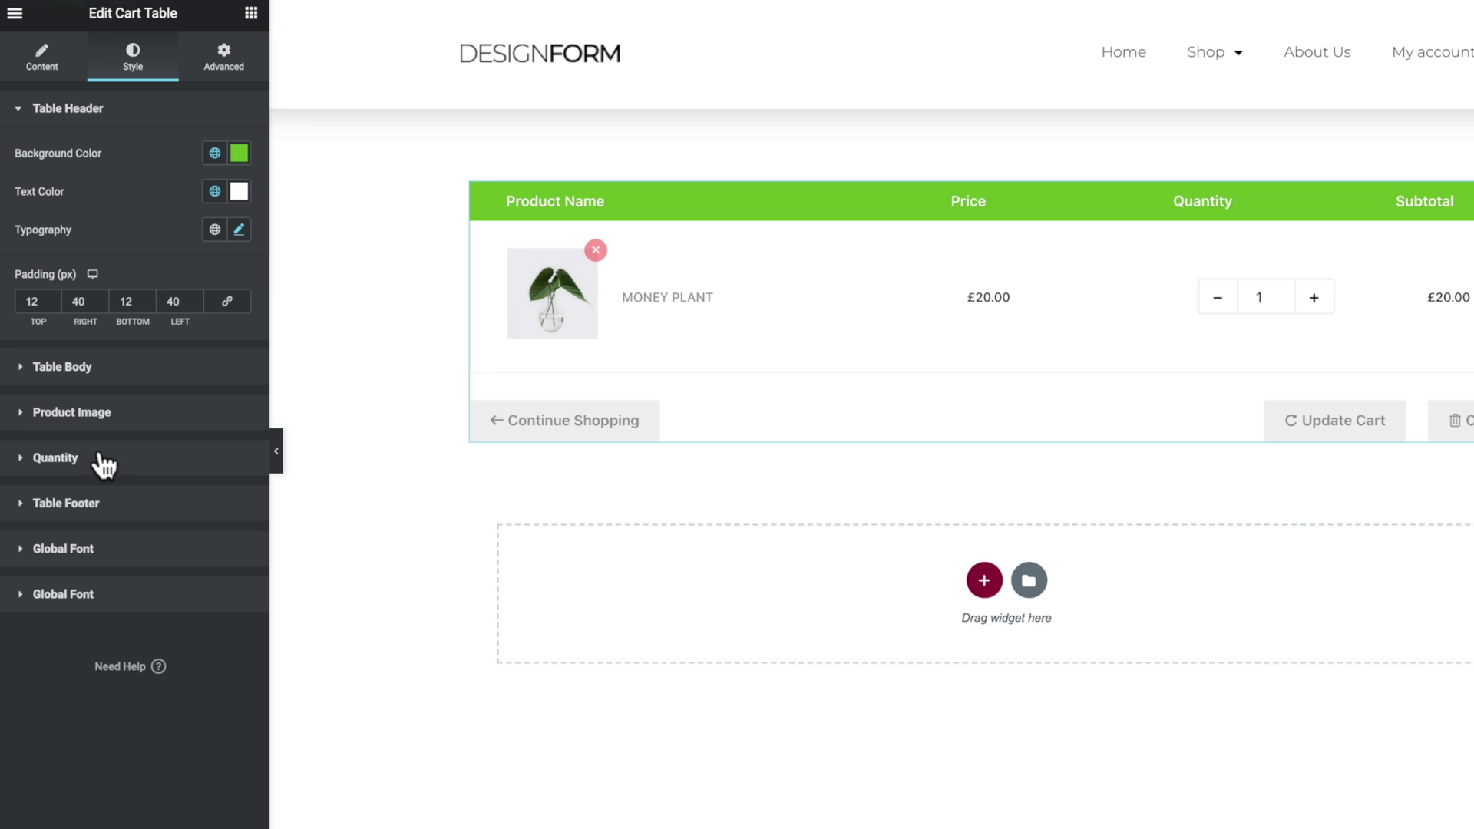
pyautogui.click(249, 15)
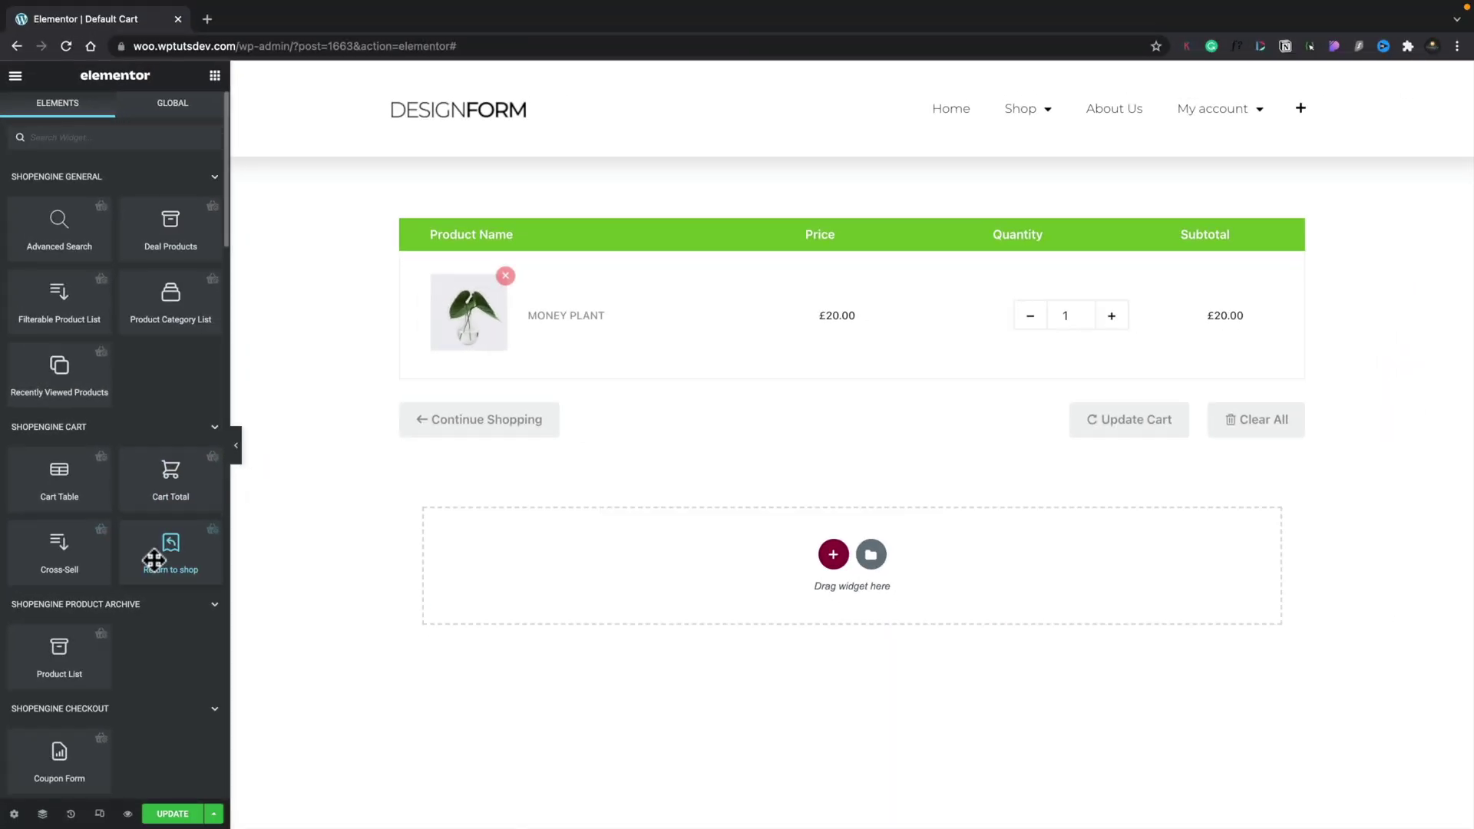
# Step: Add a two-column section below the cart table with Cart Total in the right column
pyautogui.click(833, 553)
pyautogui.click(720, 602)
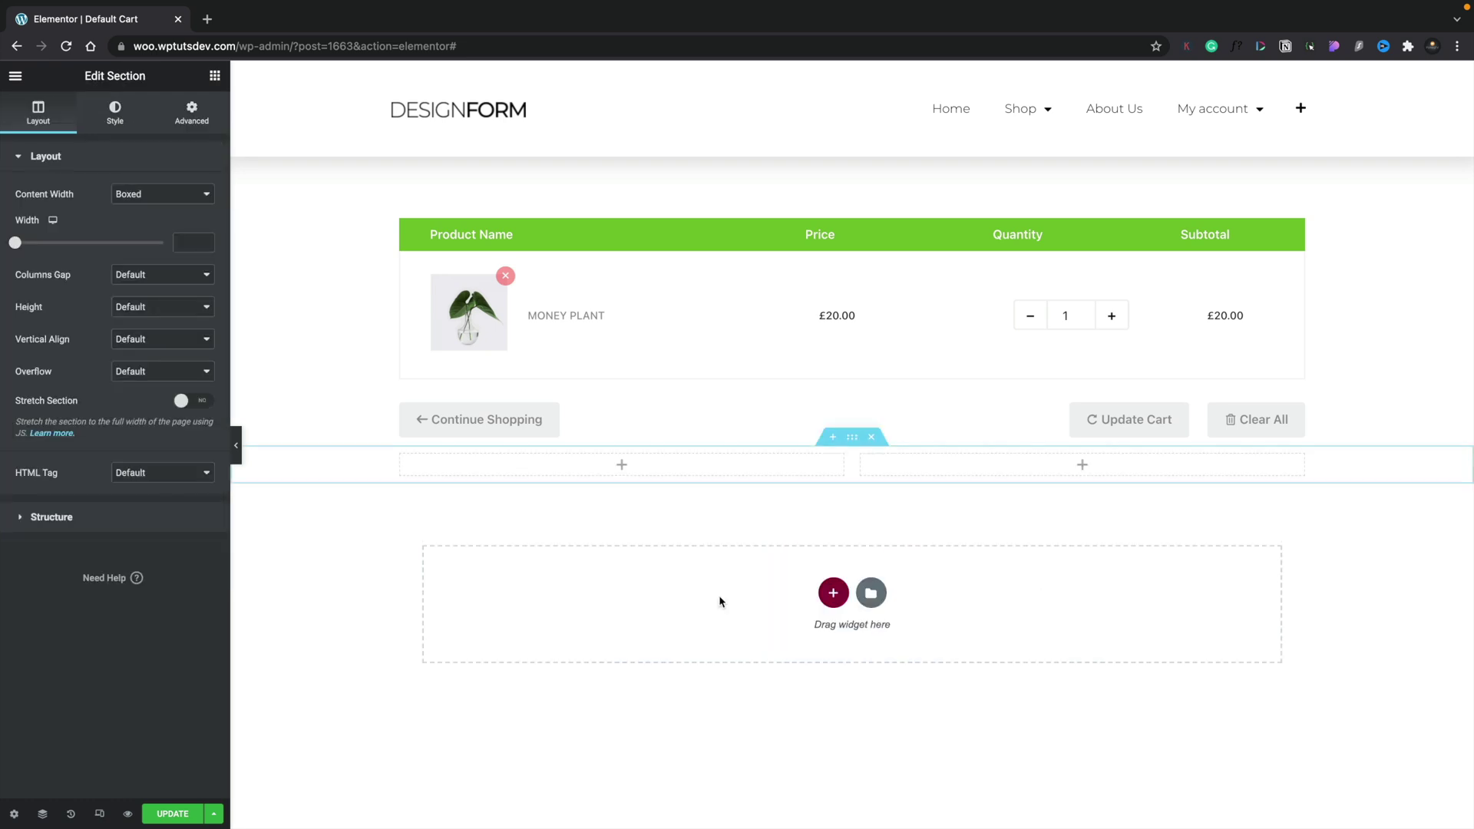
pyautogui.click(215, 75)
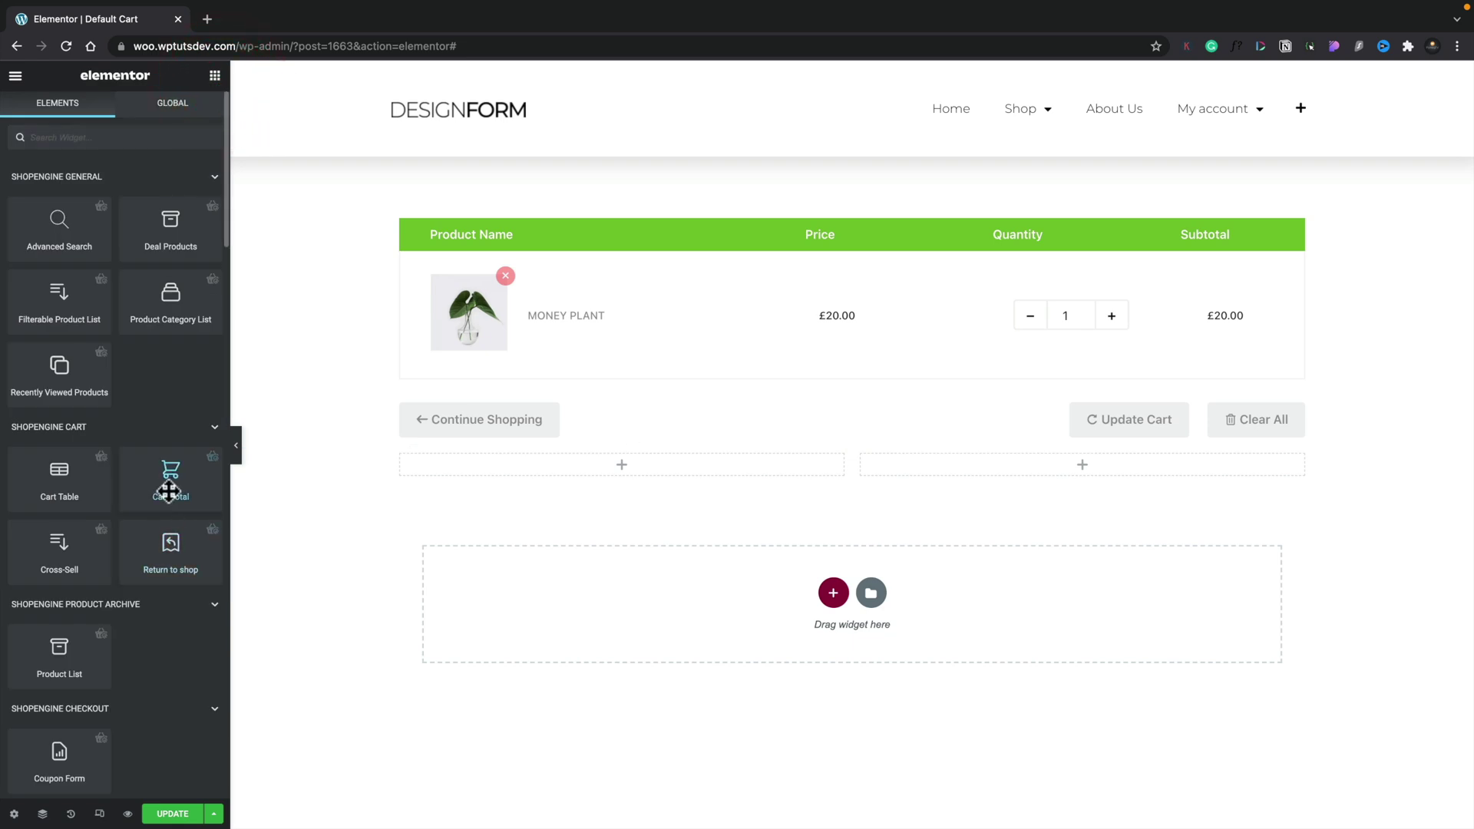
pyautogui.moveTo(169, 490); pyautogui.dragTo(1023, 474)
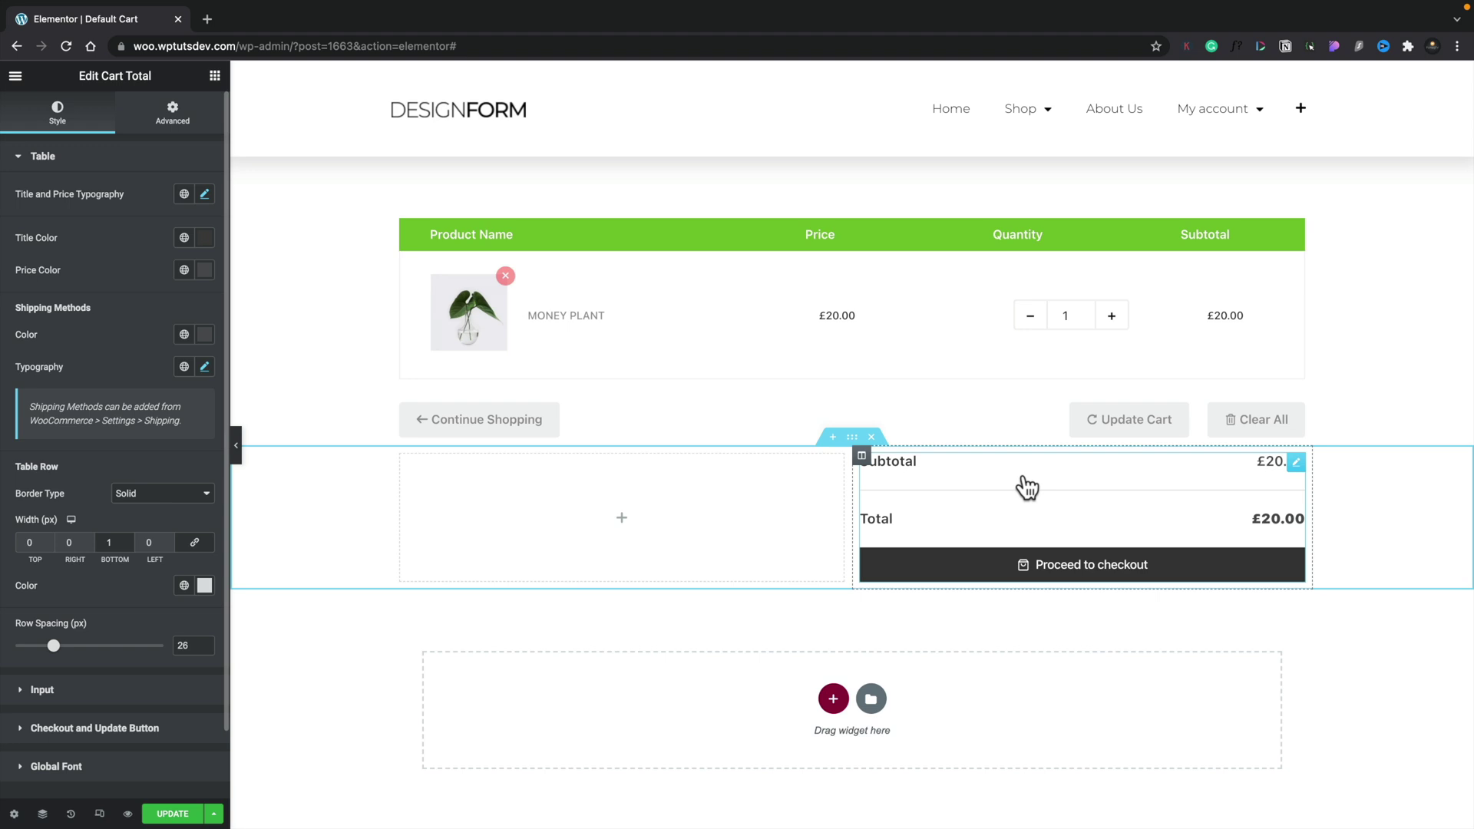
pyautogui.click(852, 436)
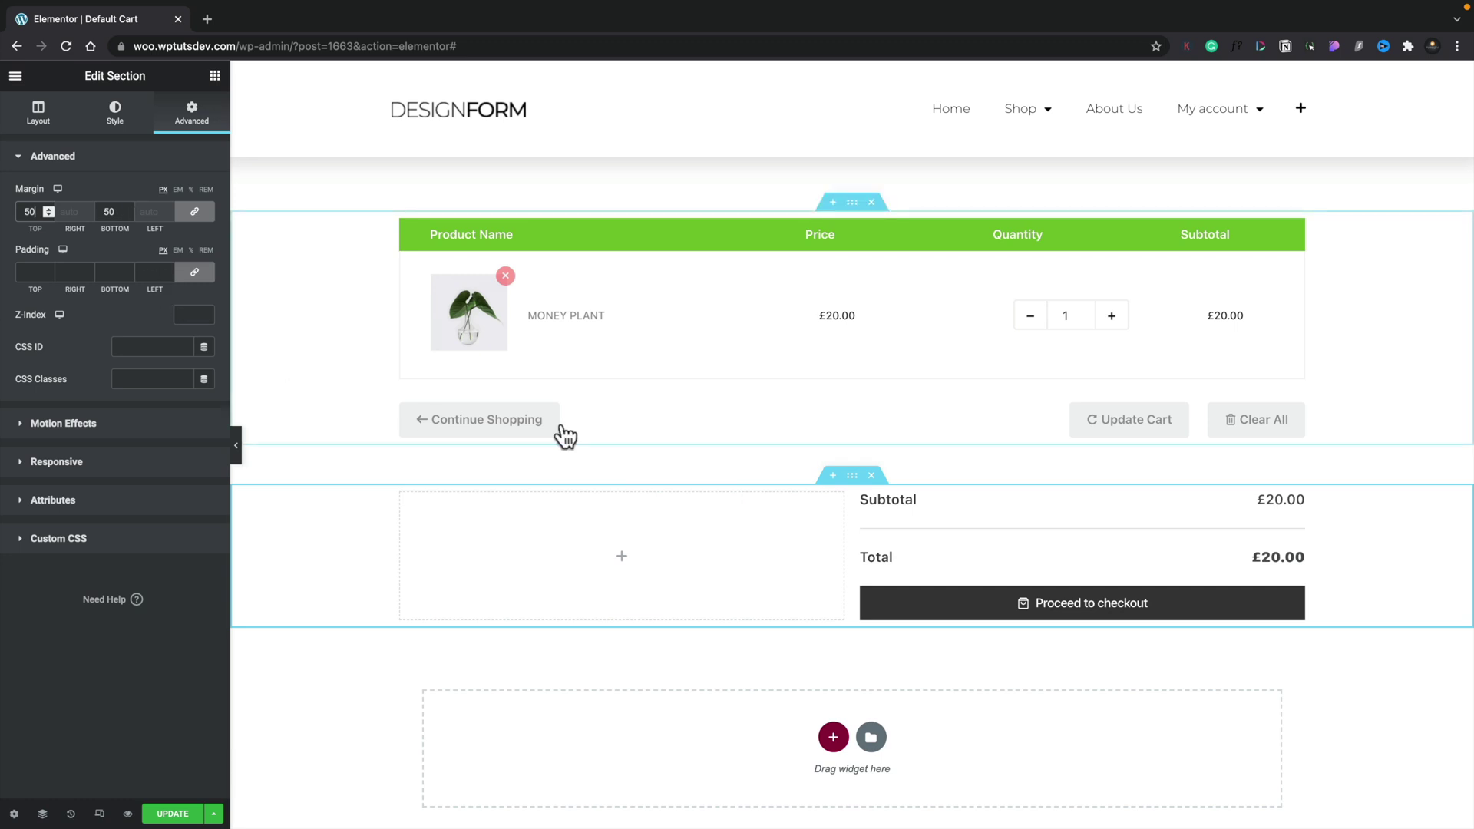
pyautogui.click(1297, 501)
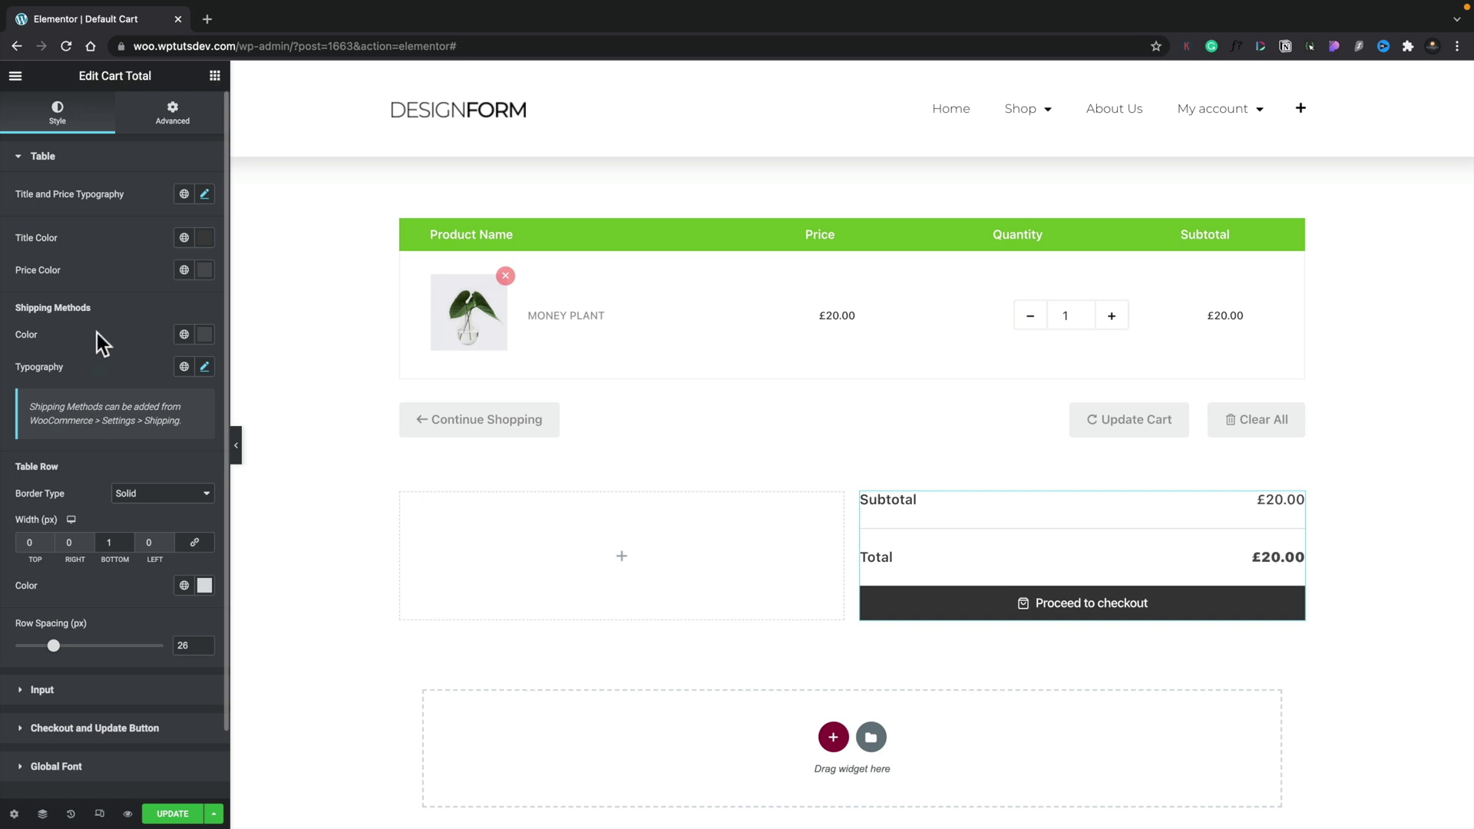
# Step: Give the checkout button a Saved Color #4 green background and 8 px border radius
pyautogui.scroll(-1, 97, 333)
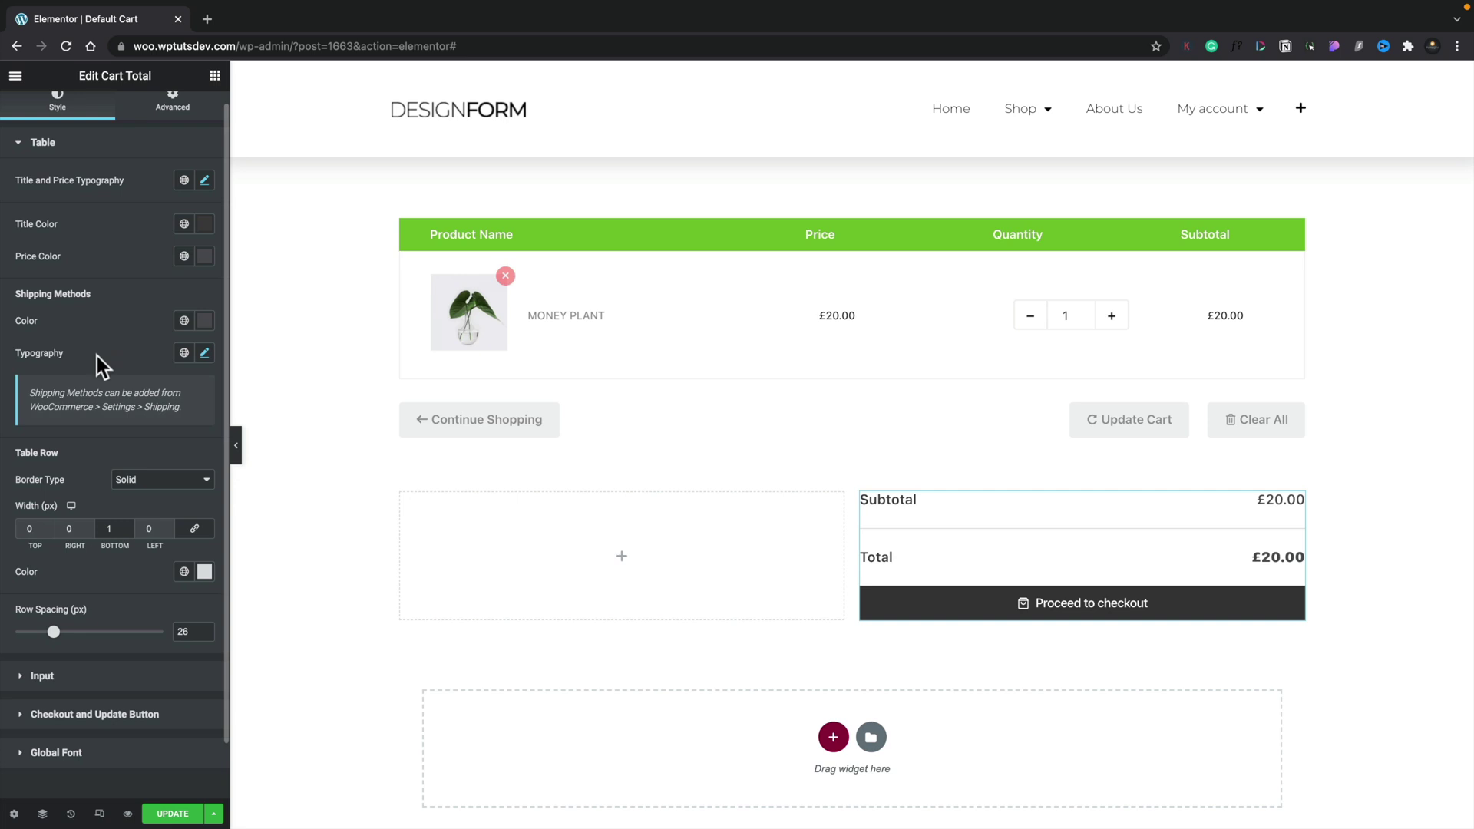
pyautogui.click(90, 714)
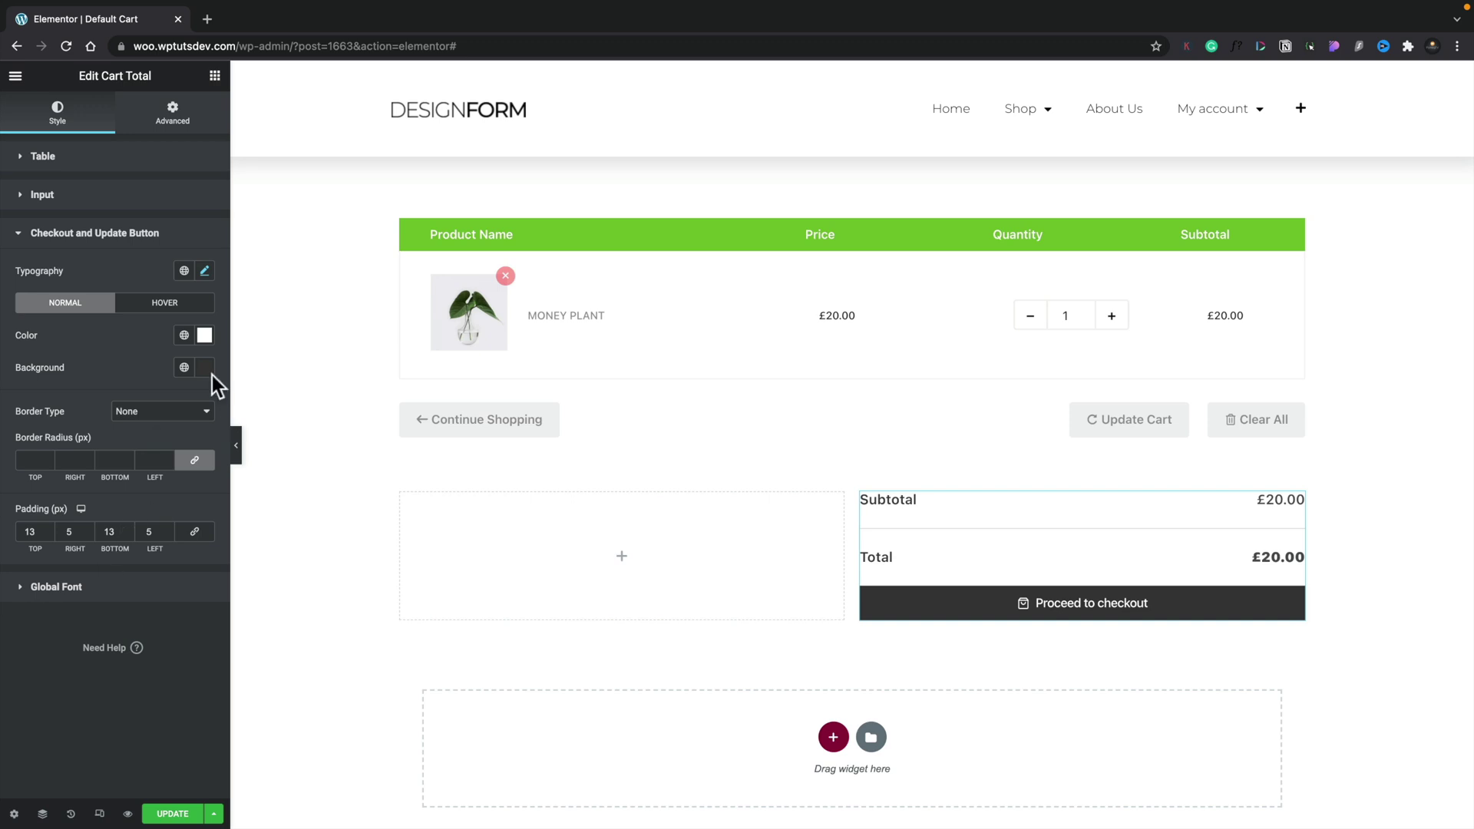
pyautogui.click(184, 368)
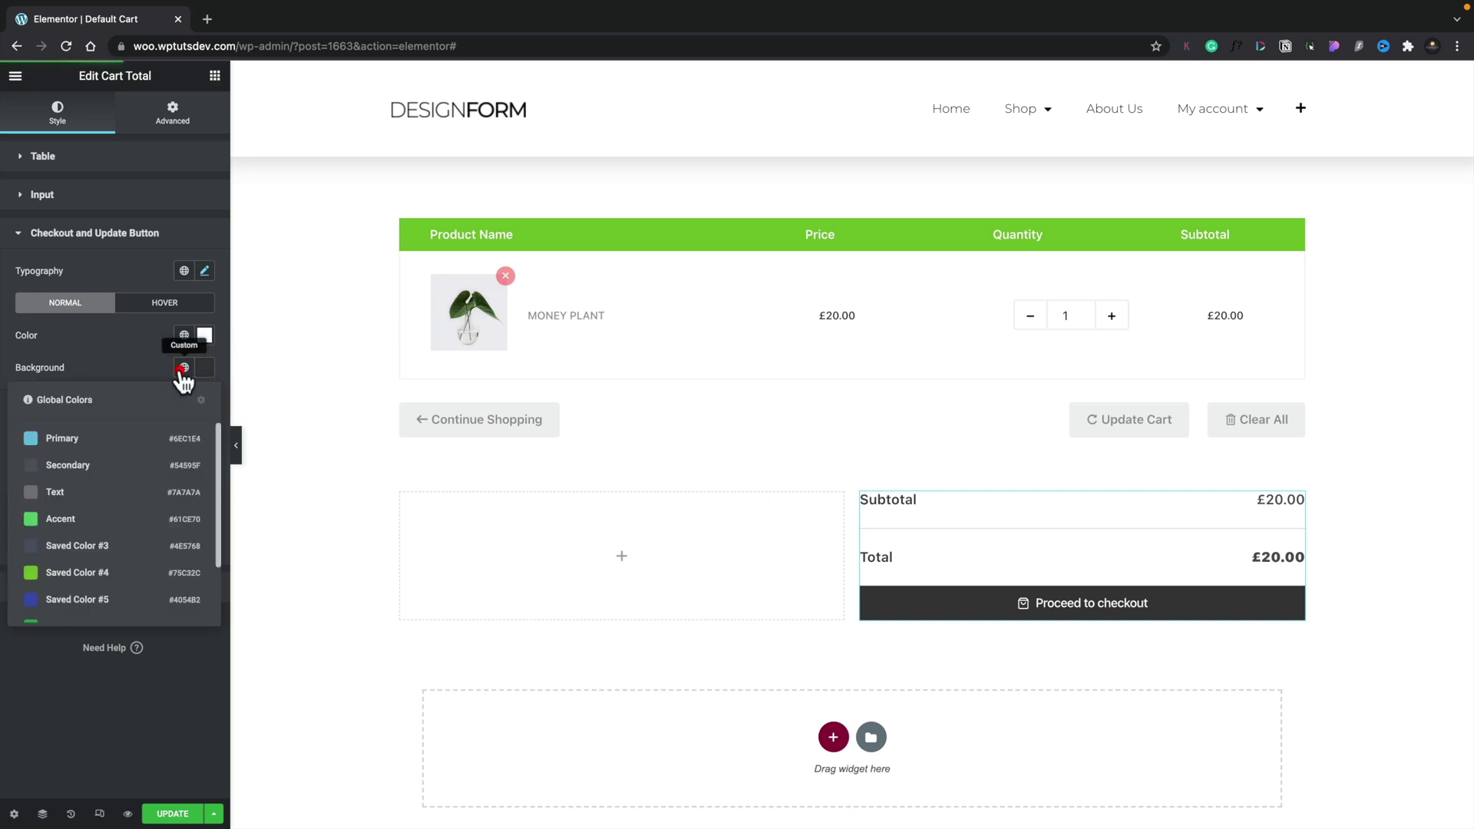
pyautogui.click(114, 575)
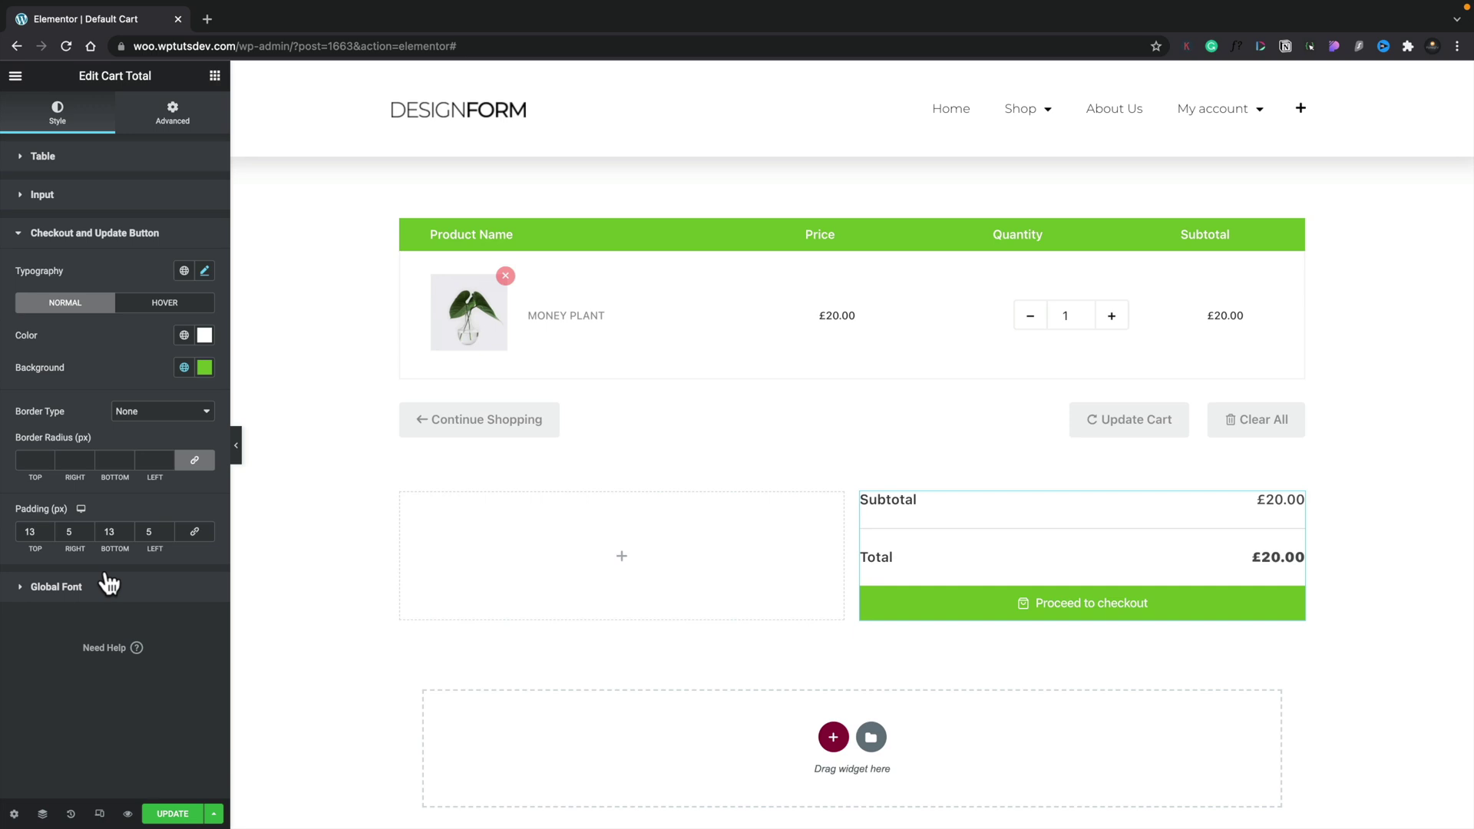
pyautogui.click(30, 458)
pyautogui.write('8')
pyautogui.click(214, 75)
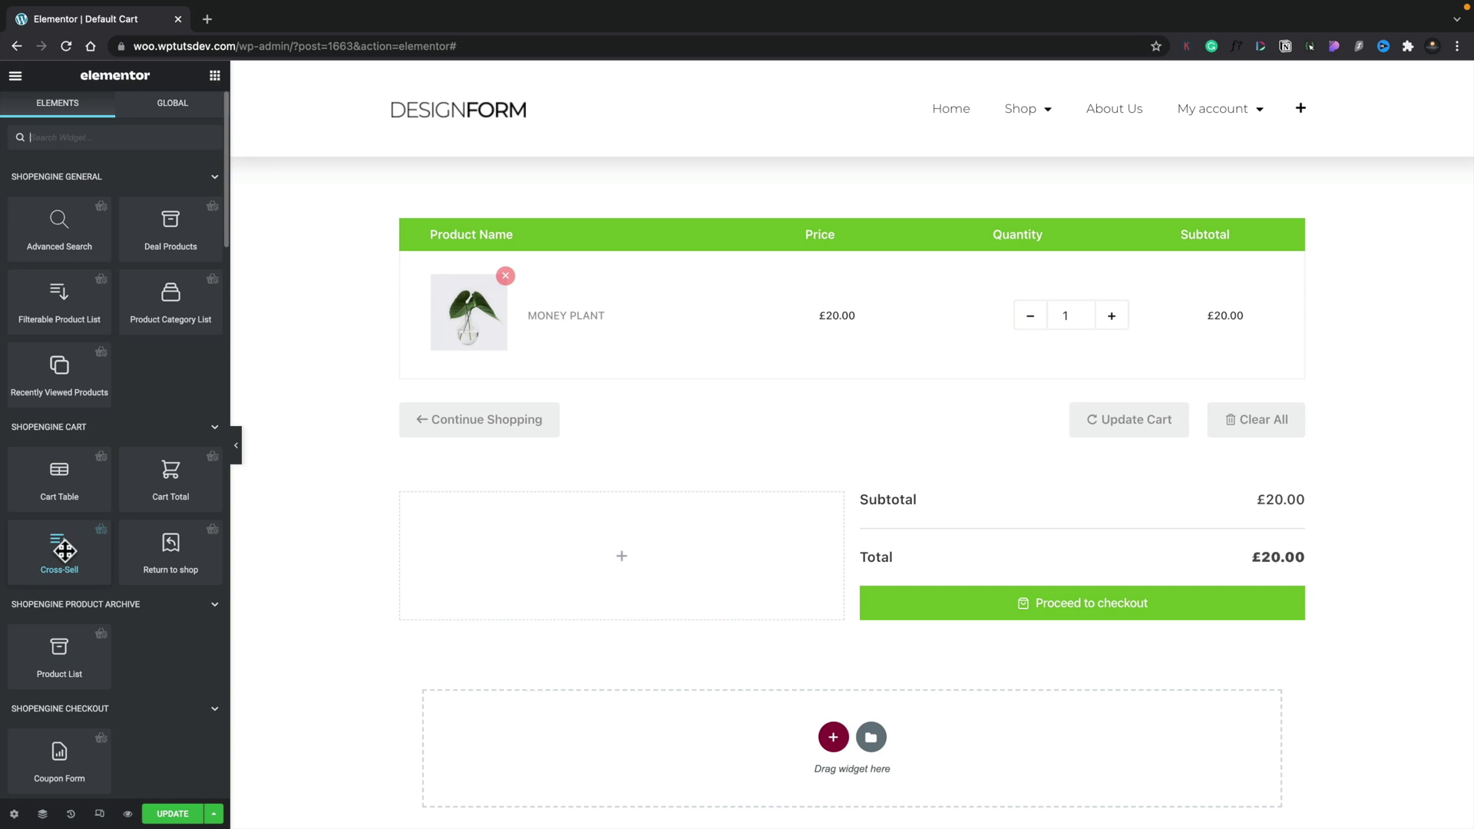
# Step: Place a Cross-Sell widget below the cart with slider, flash sale, sale price and cart button off
pyautogui.moveTo(65, 550); pyautogui.dragTo(545, 752)
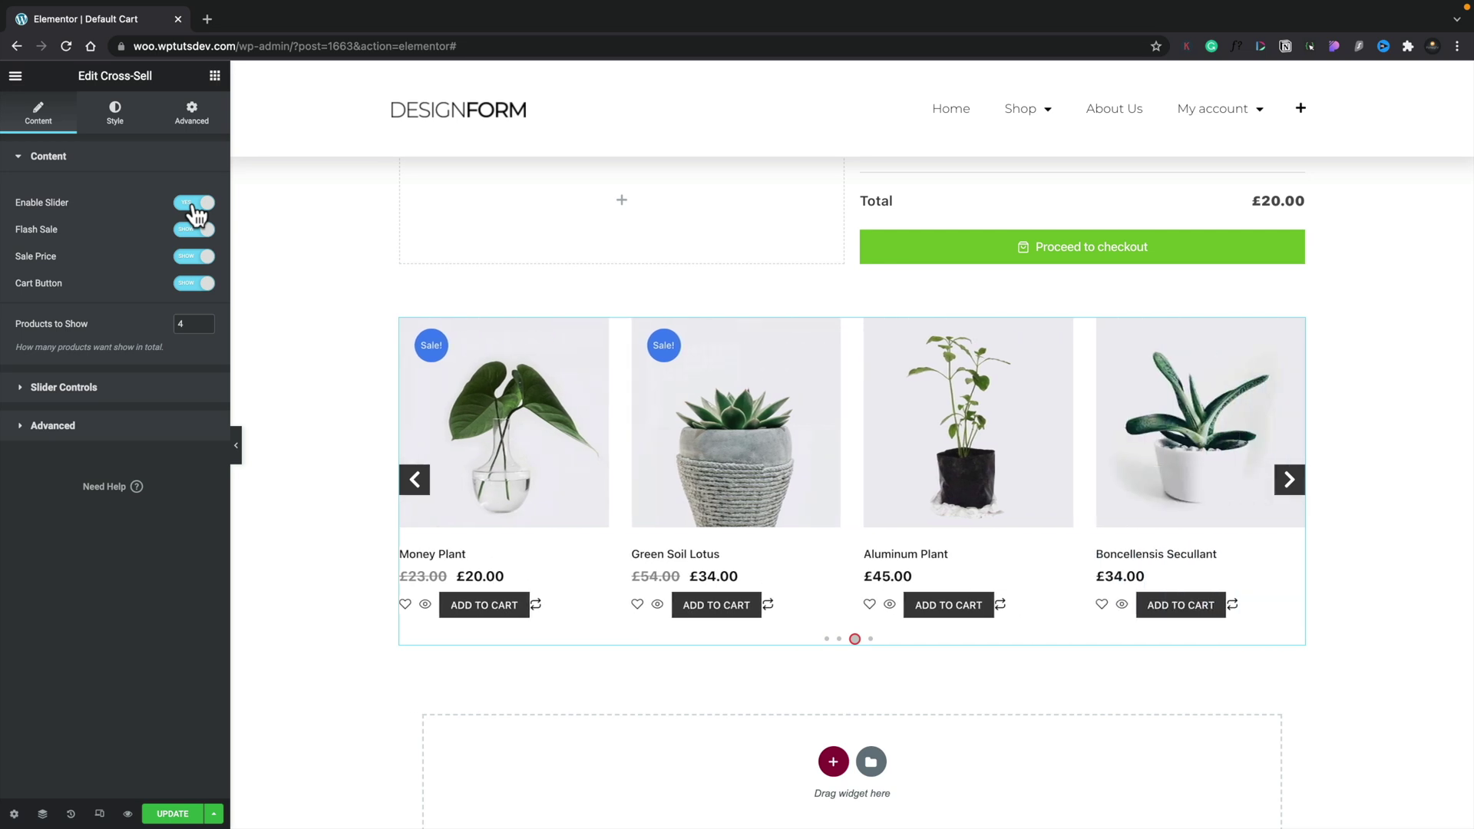
pyautogui.click(196, 213)
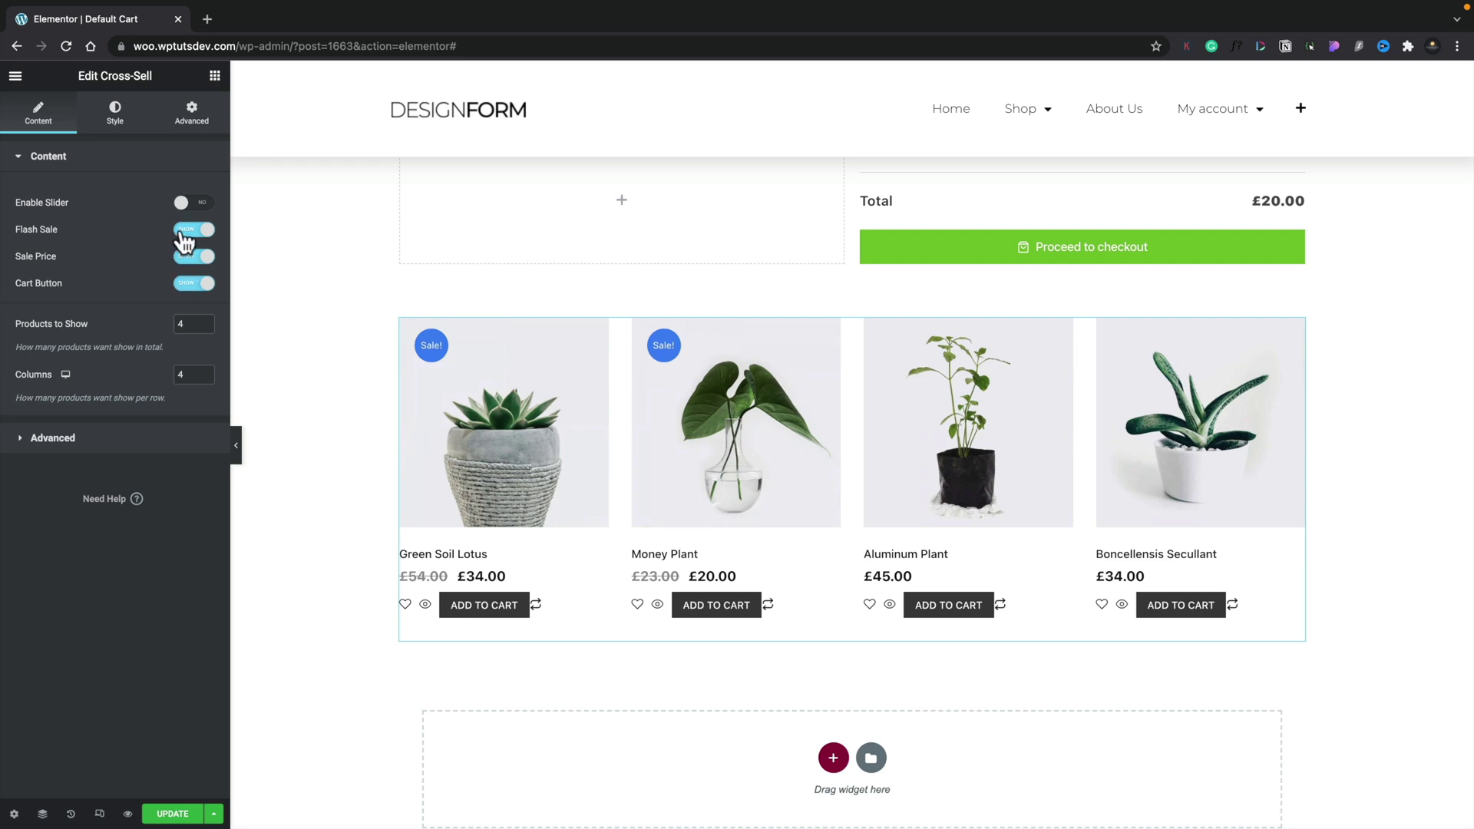
pyautogui.click(182, 234)
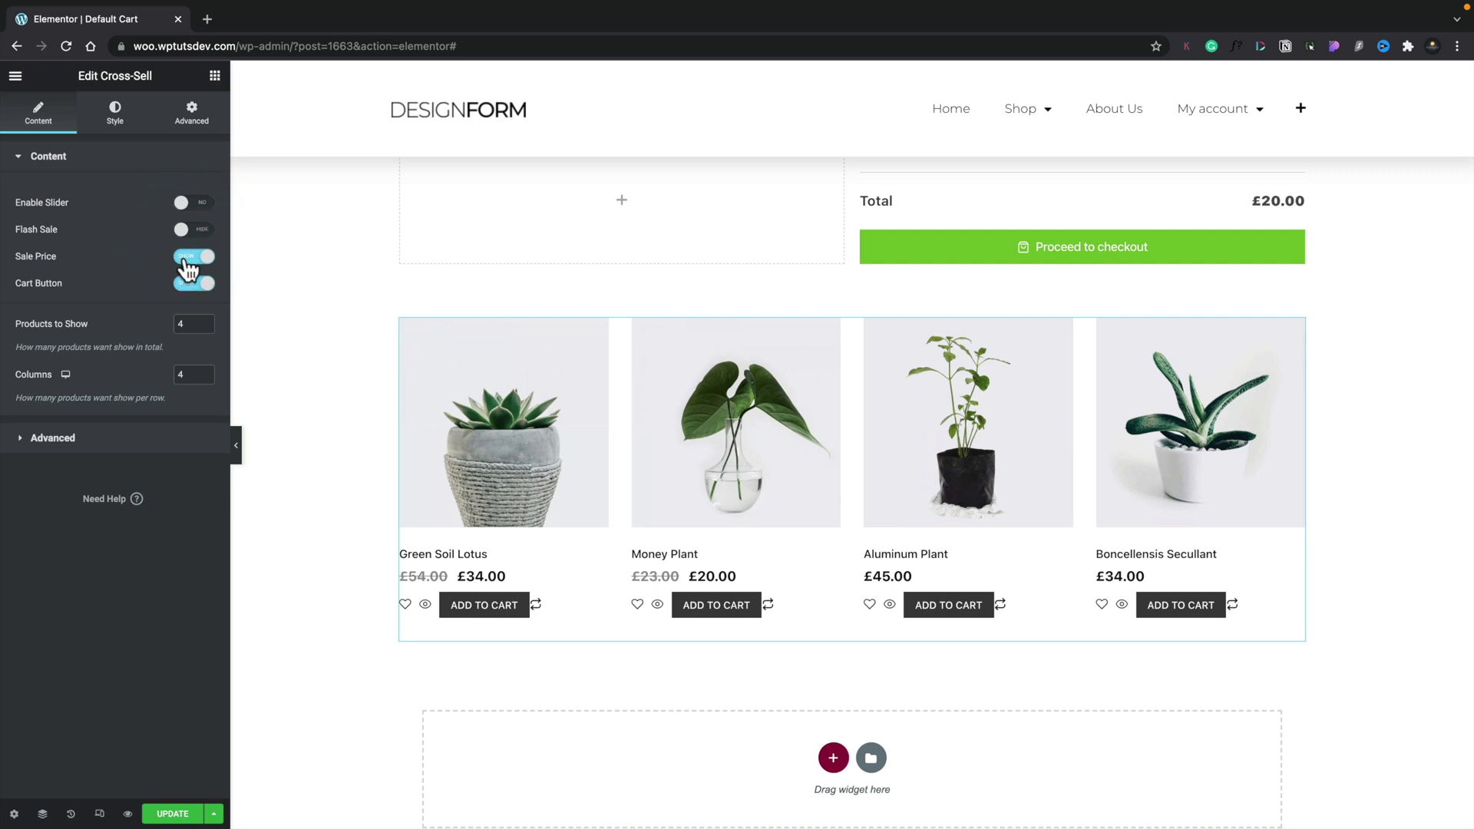
pyautogui.click(184, 257)
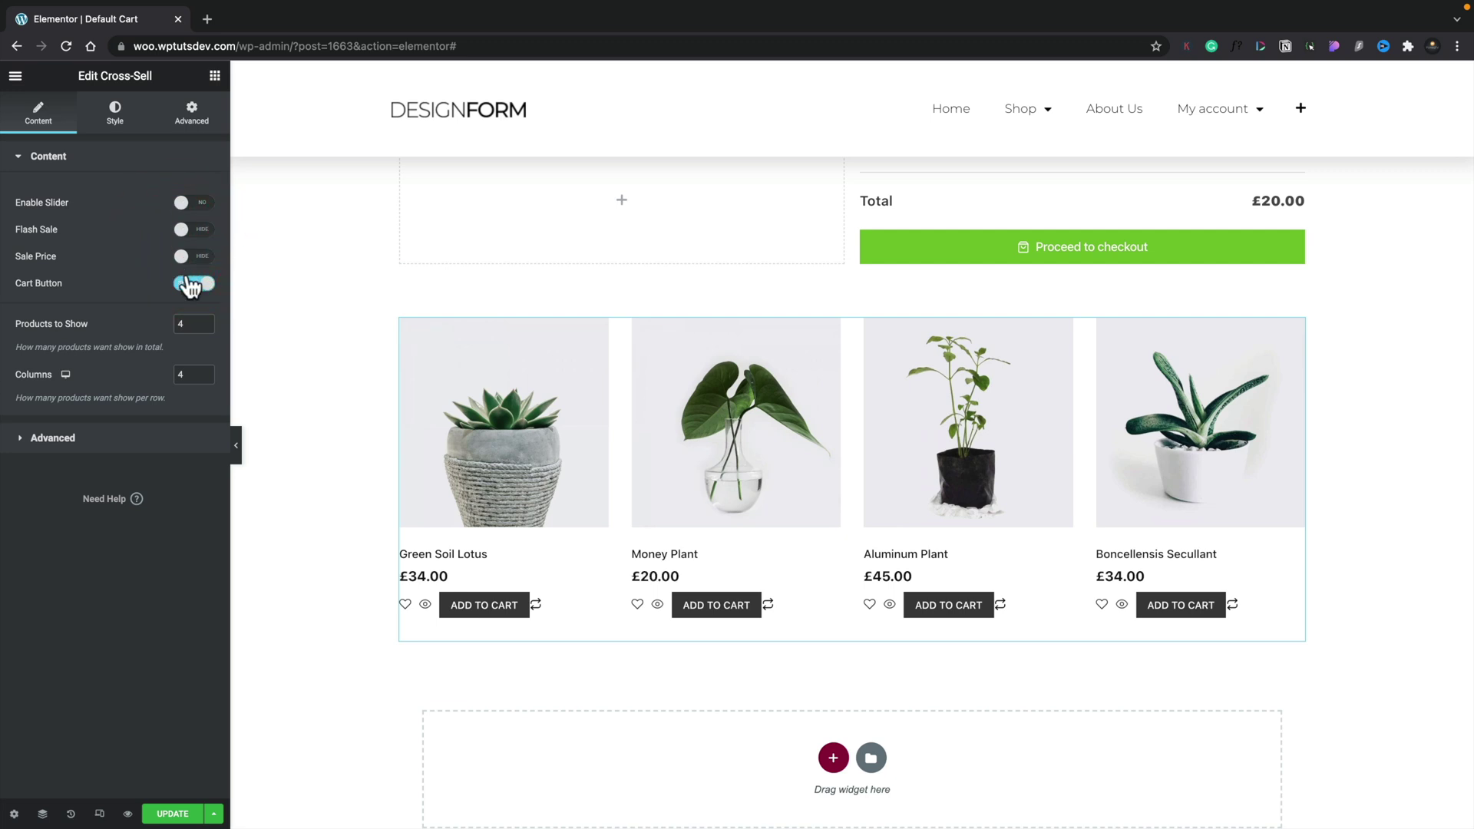
pyautogui.click(189, 285)
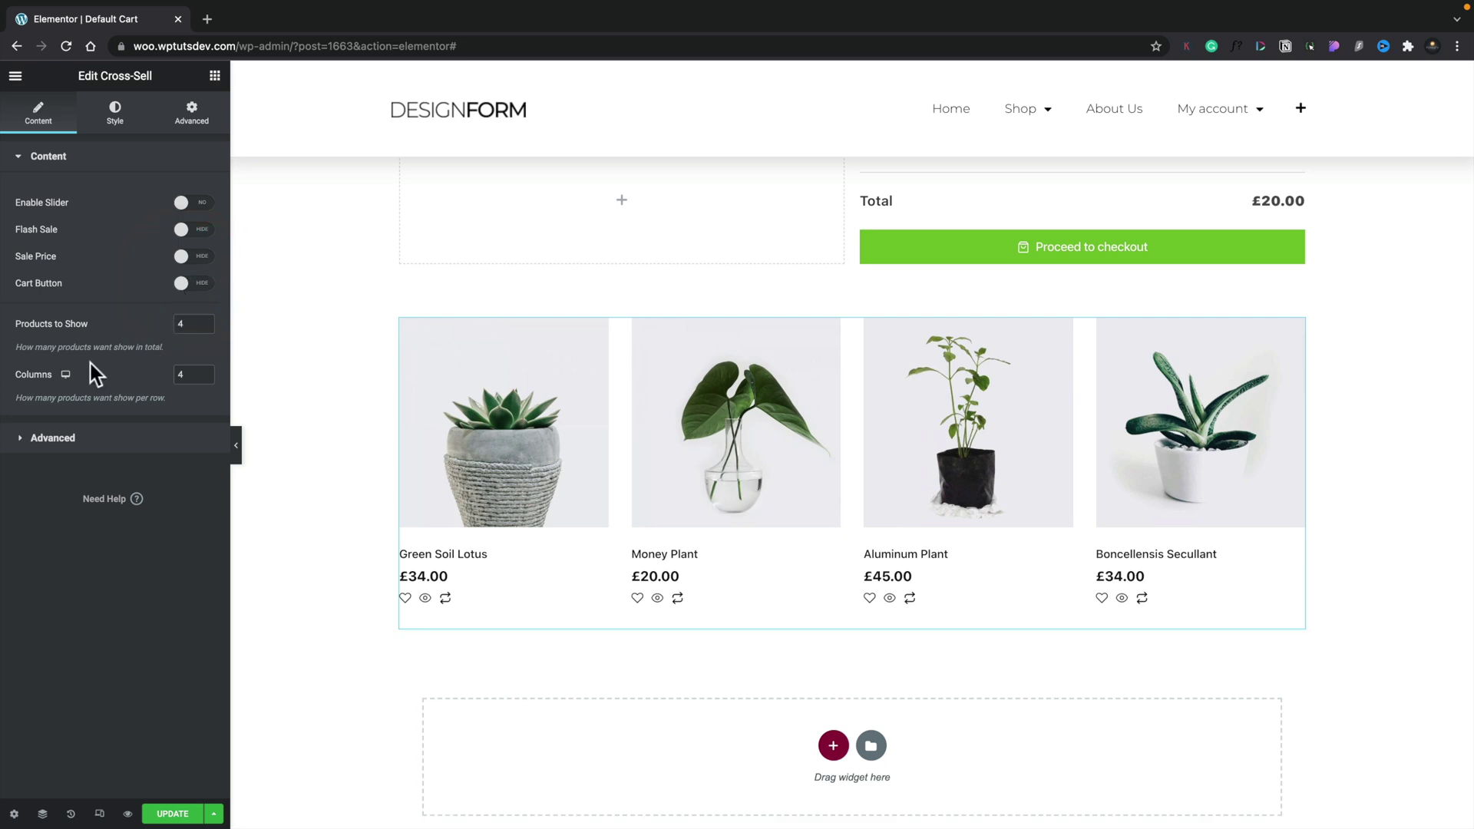
# Step: Set the cross-sells to show 3 products in 3 columns
pyautogui.click(66, 376)
pyautogui.click(135, 379)
pyautogui.click(177, 323)
pyautogui.write('3')
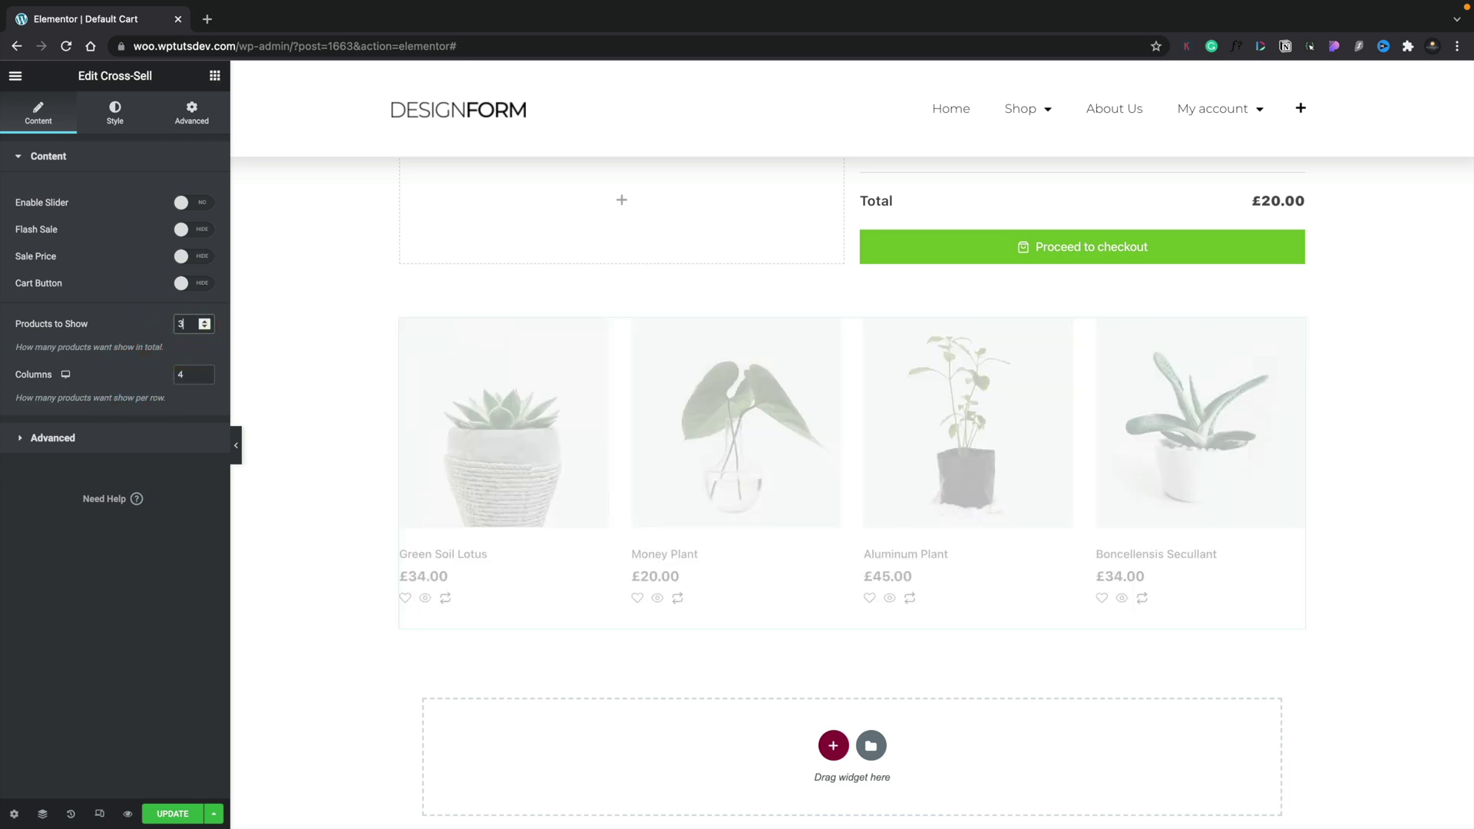
pyautogui.click(184, 374)
pyautogui.press('BackSpace')
pyautogui.write('3')
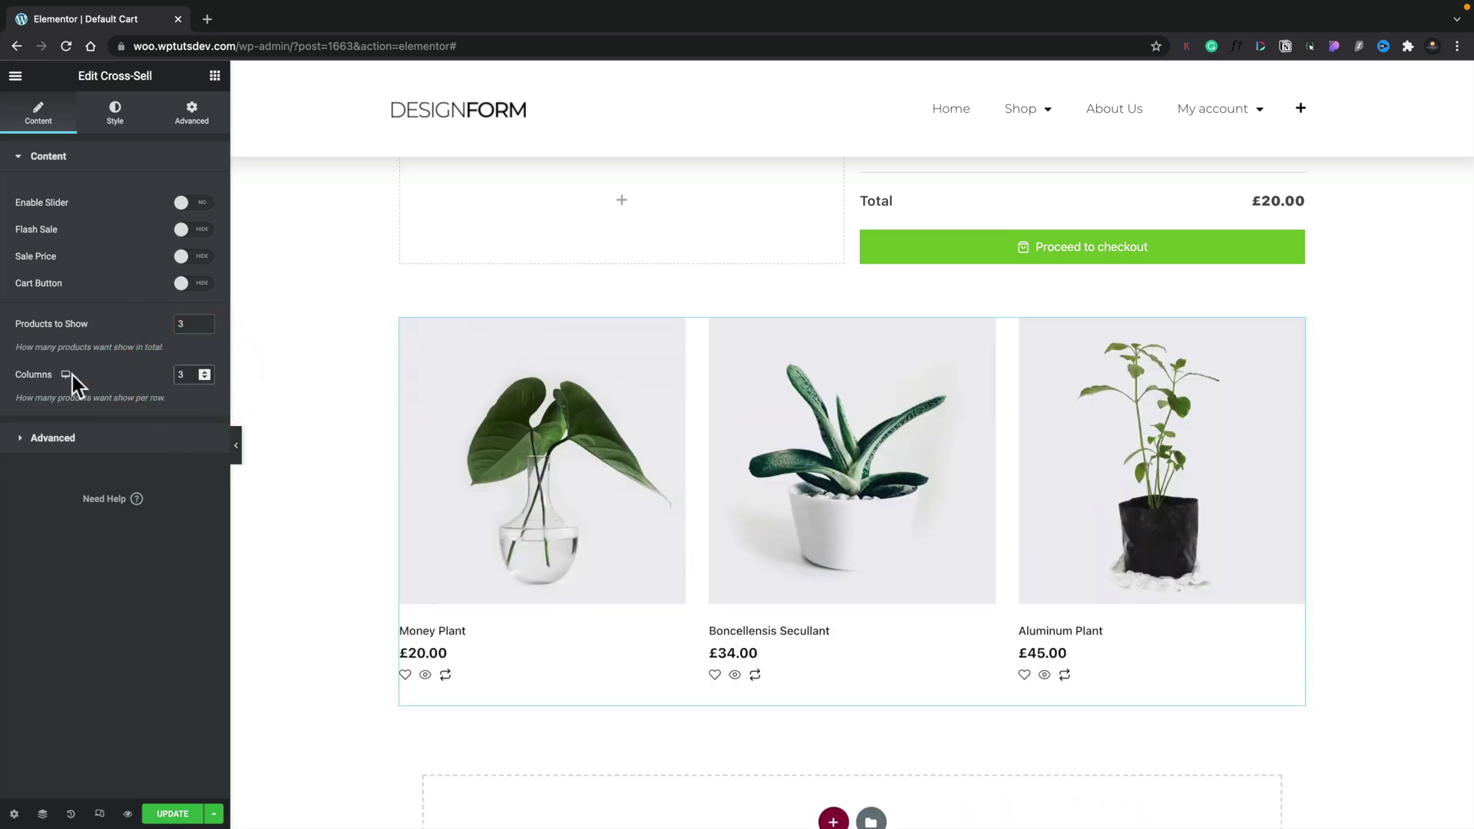
# Step: Preview the cross-sell grid at tablet and mobile sizes, then return to desktop
pyautogui.click(66, 374)
pyautogui.click(66, 394)
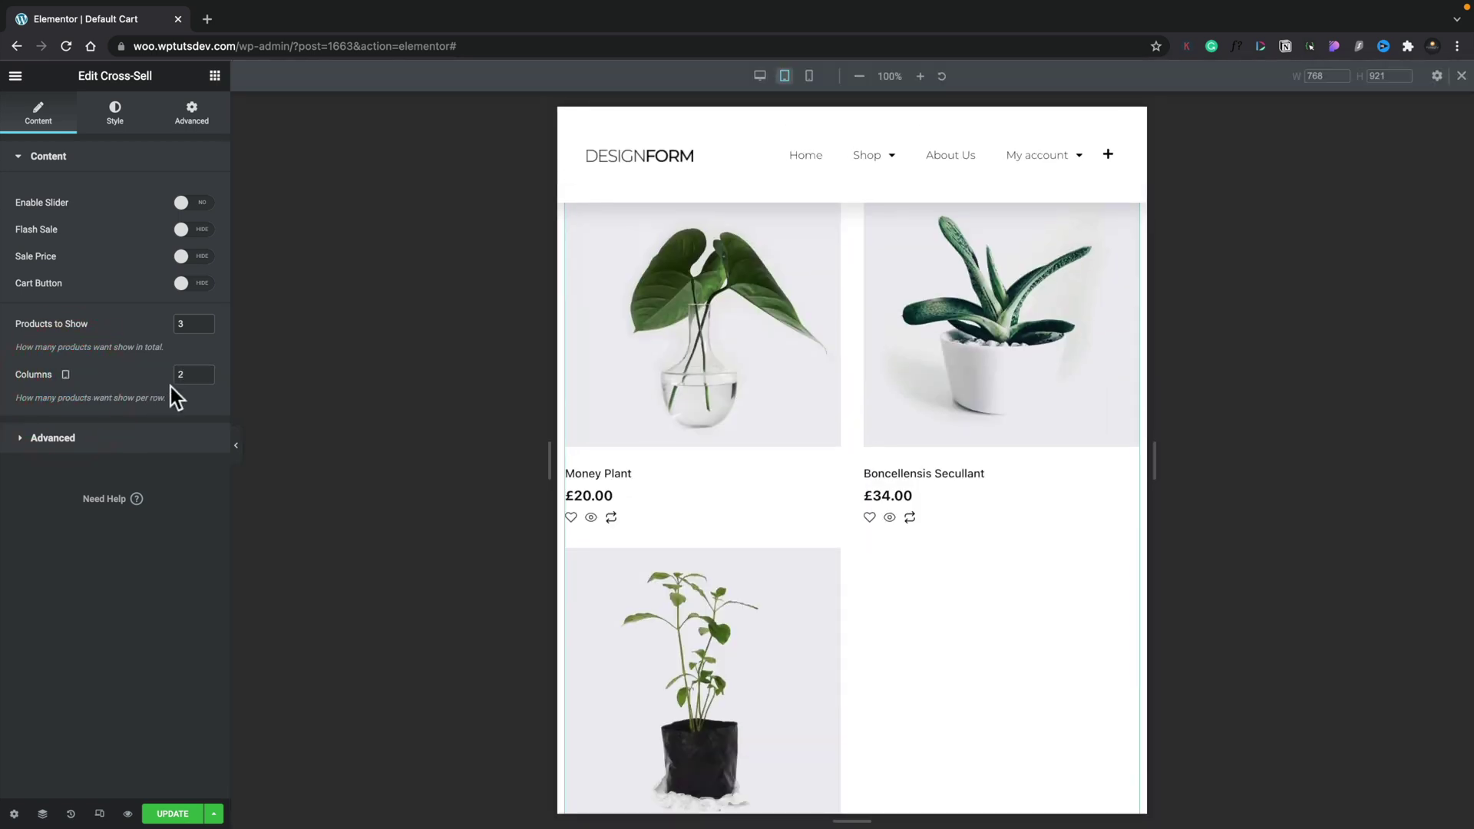
pyautogui.click(66, 375)
pyautogui.click(66, 393)
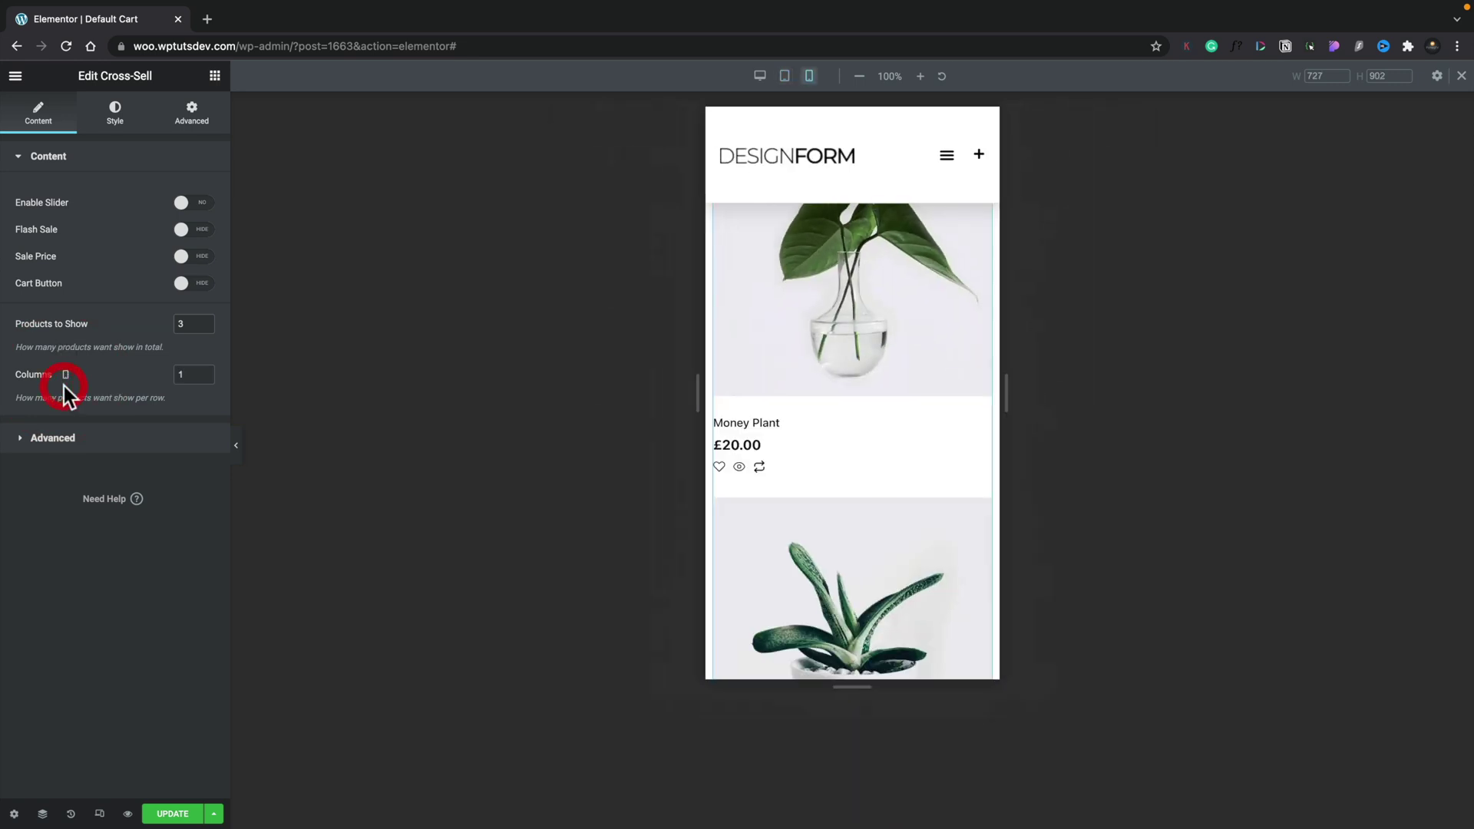
pyautogui.click(66, 373)
pyautogui.click(66, 341)
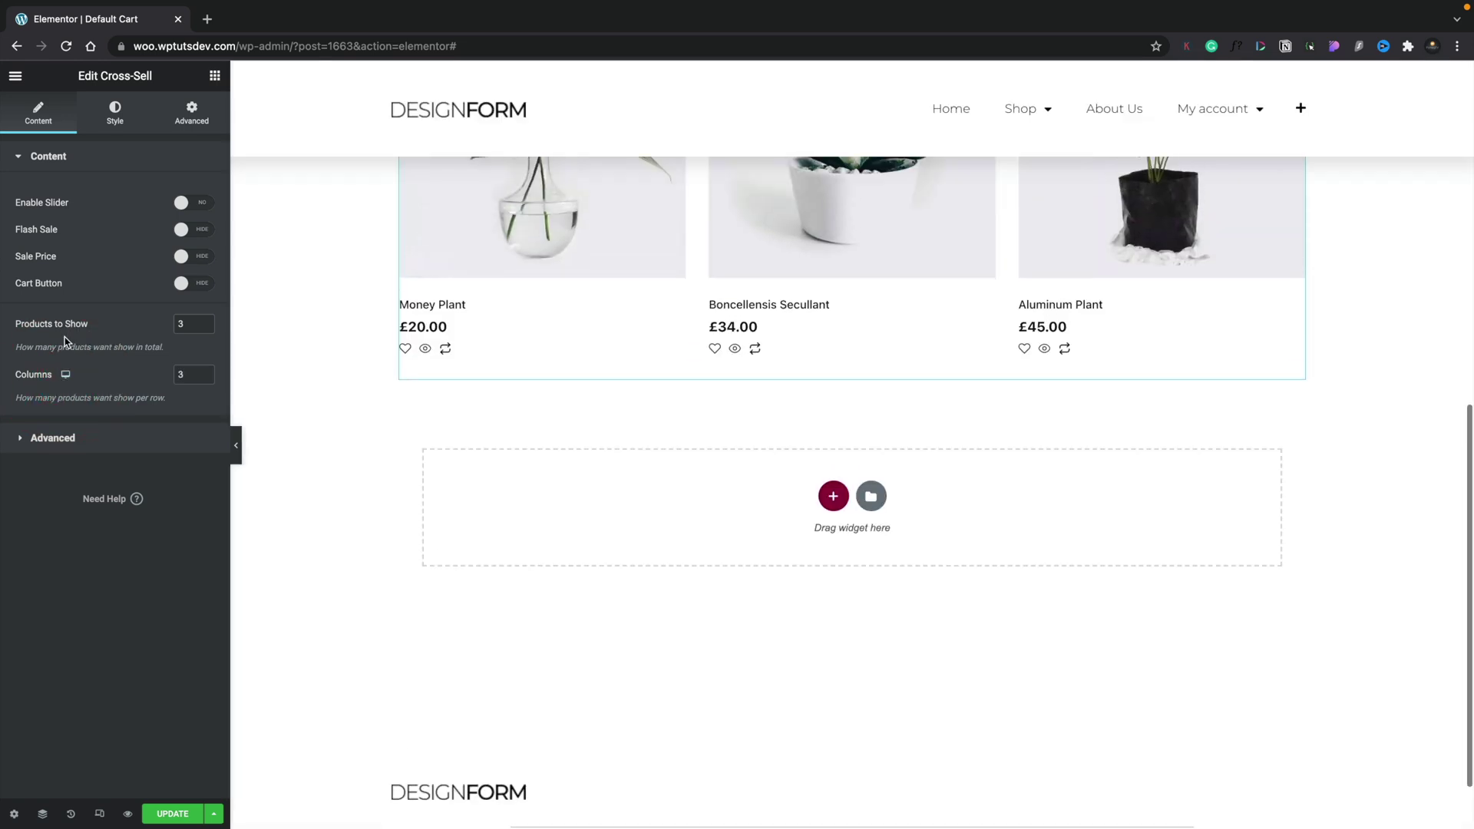
pyautogui.click(57, 436)
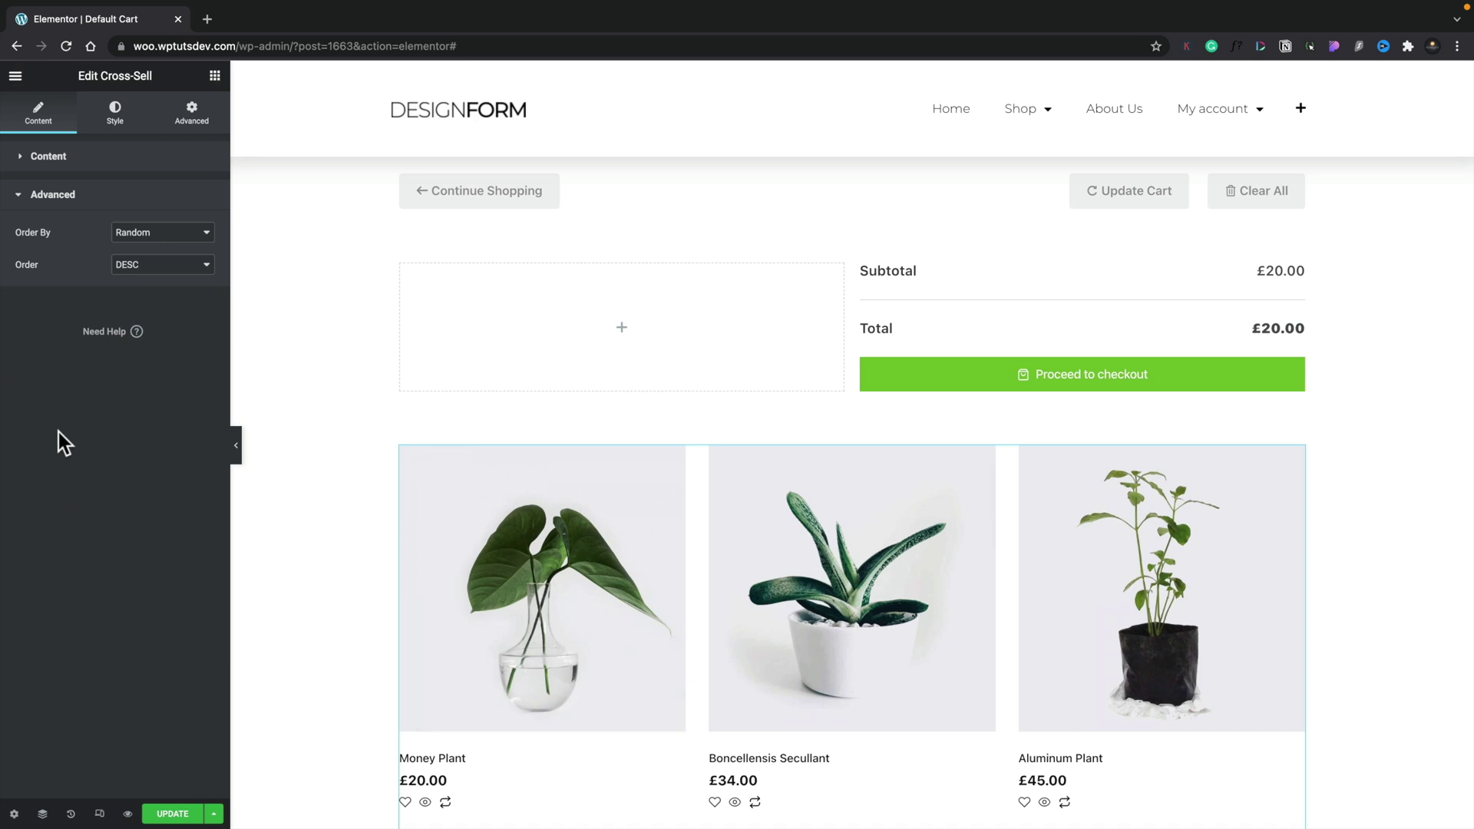
# Step: Set the cross-sell Order By to Price and Order to ASC
pyautogui.click(188, 234)
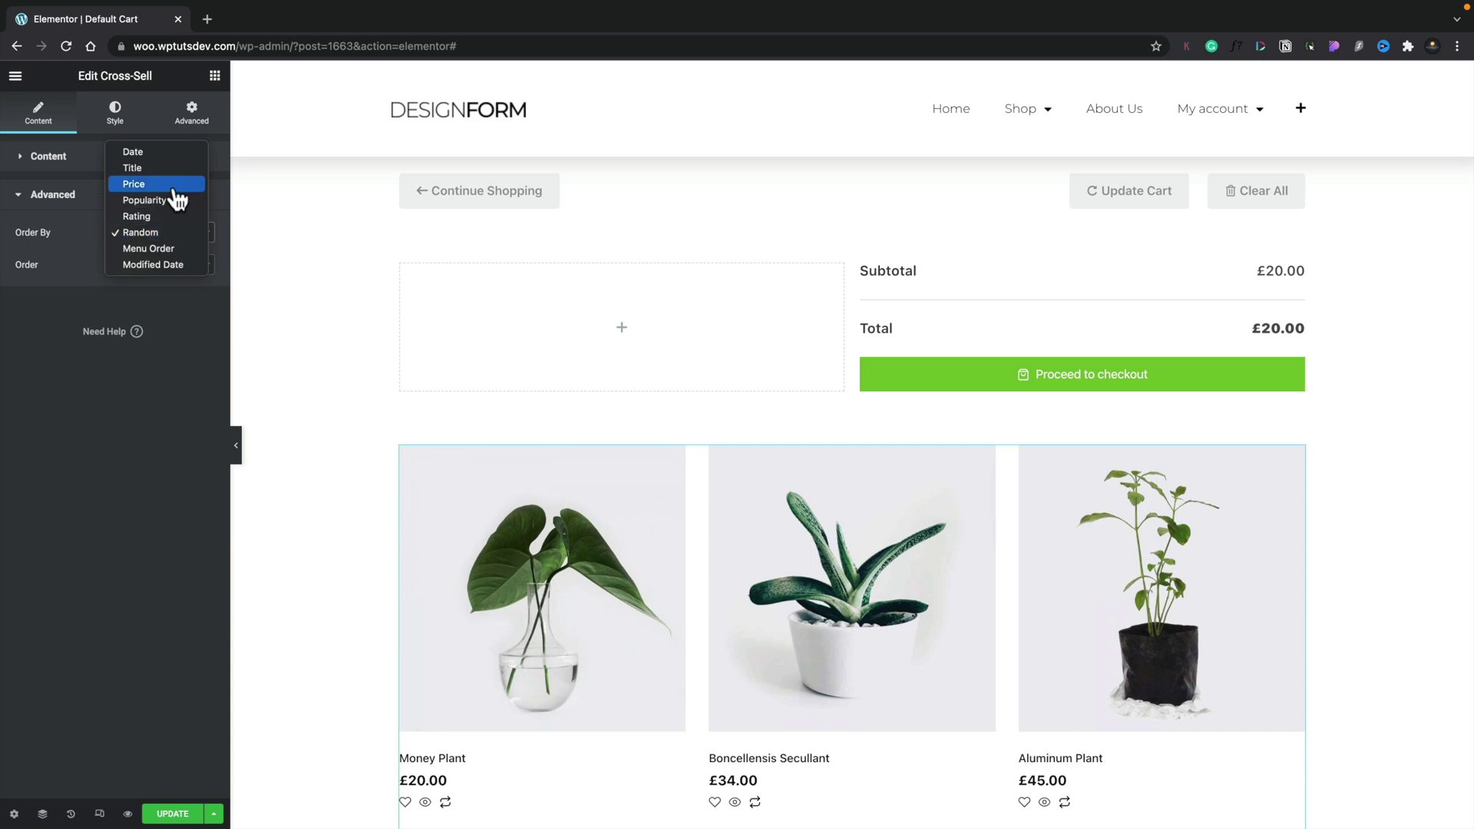
pyautogui.click(174, 187)
pyautogui.click(170, 266)
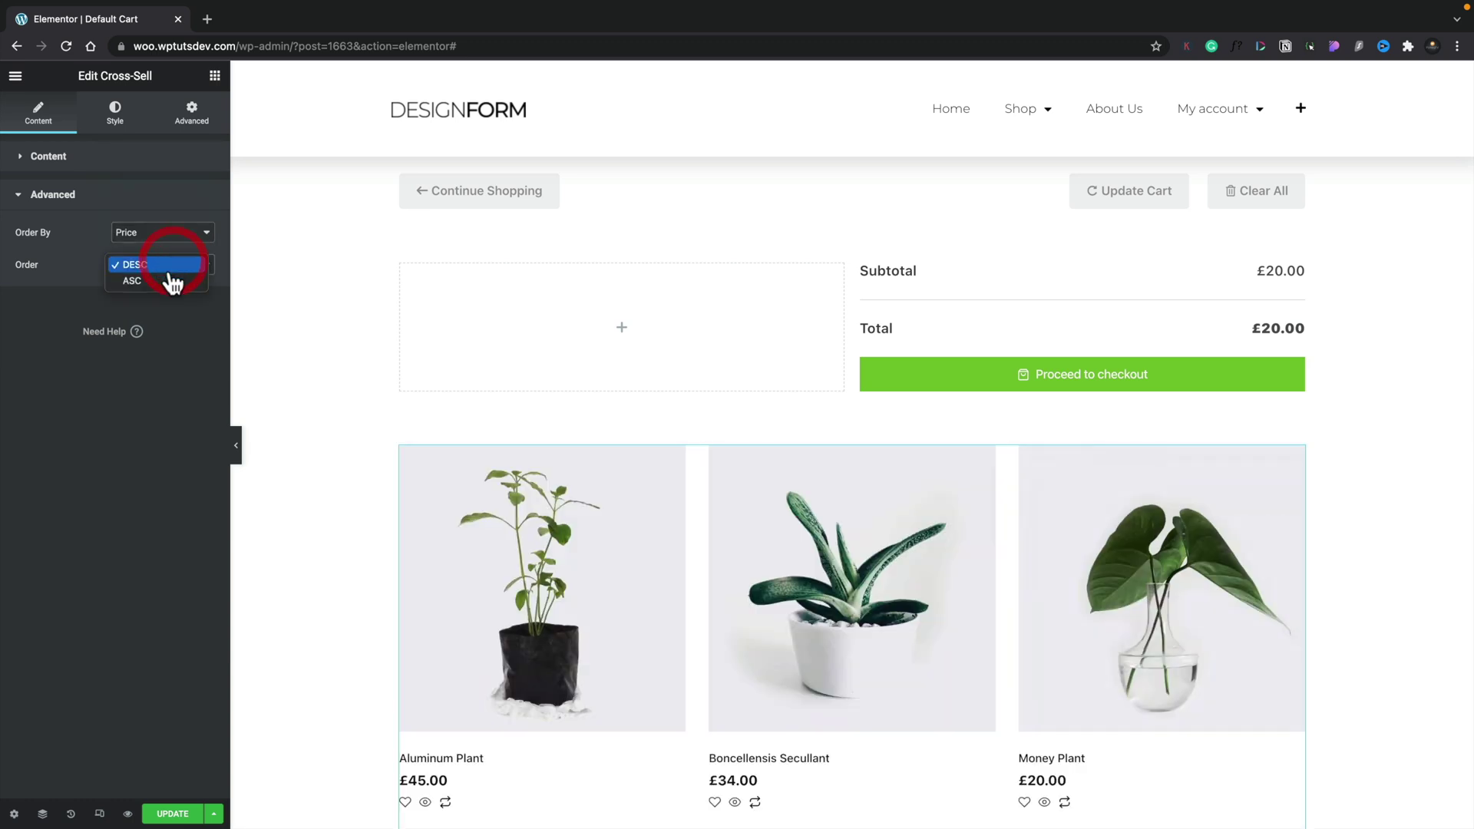
pyautogui.click(168, 281)
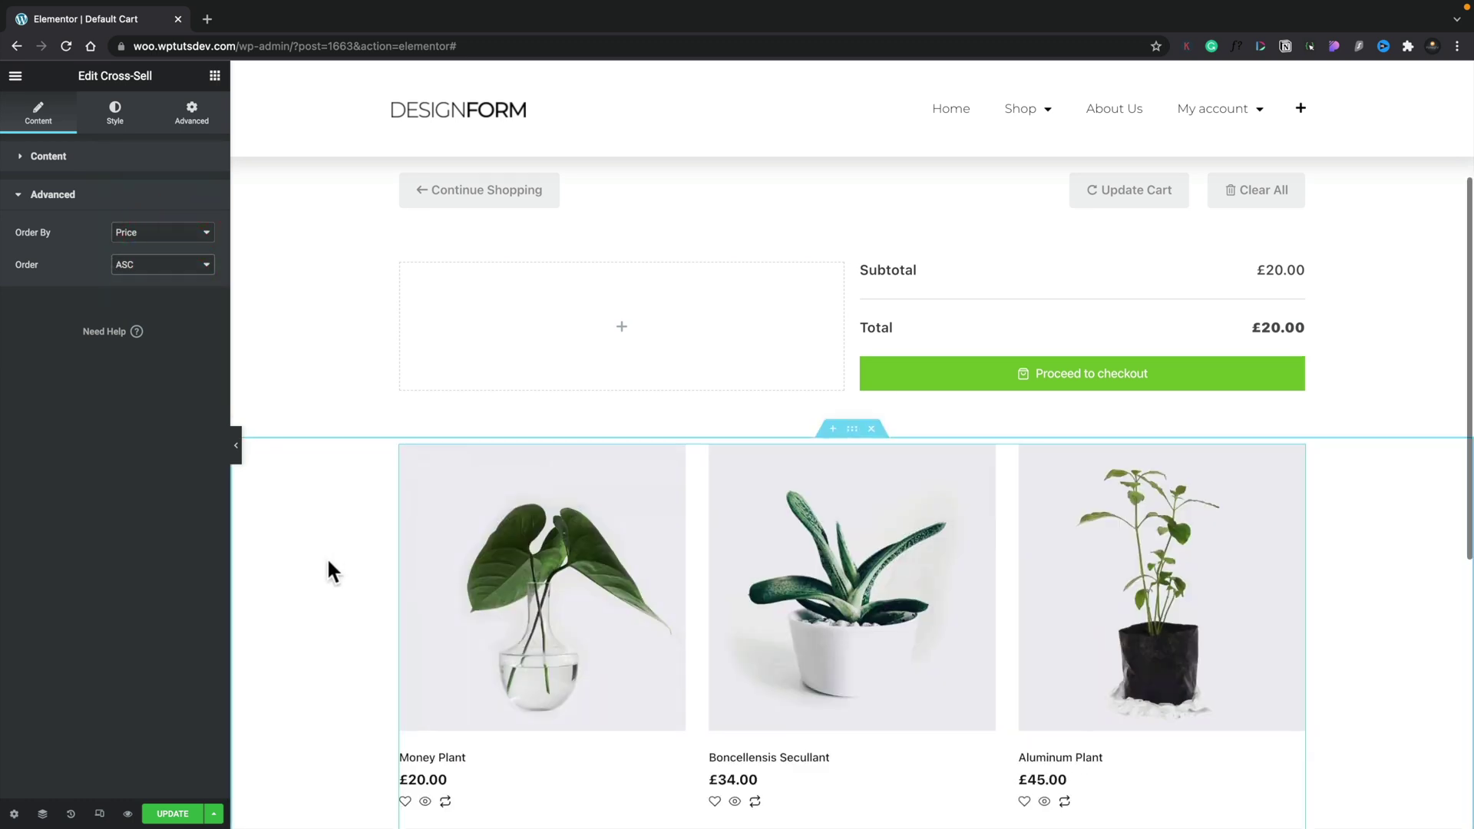
pyautogui.scroll(-3, 328, 564)
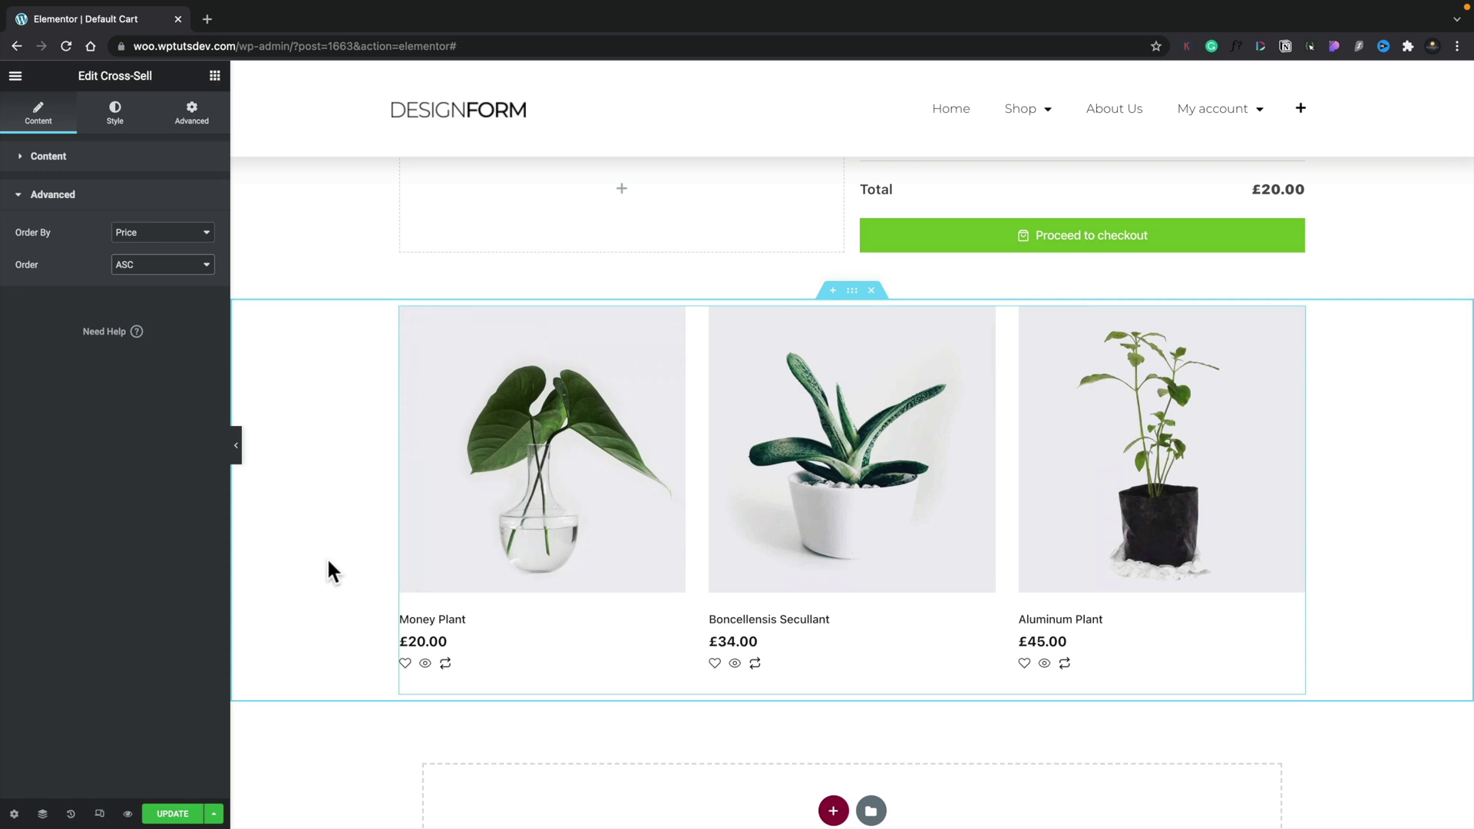
# Step: Set the cross-sell Items text alignment to Center in the Style tab
pyautogui.click(119, 116)
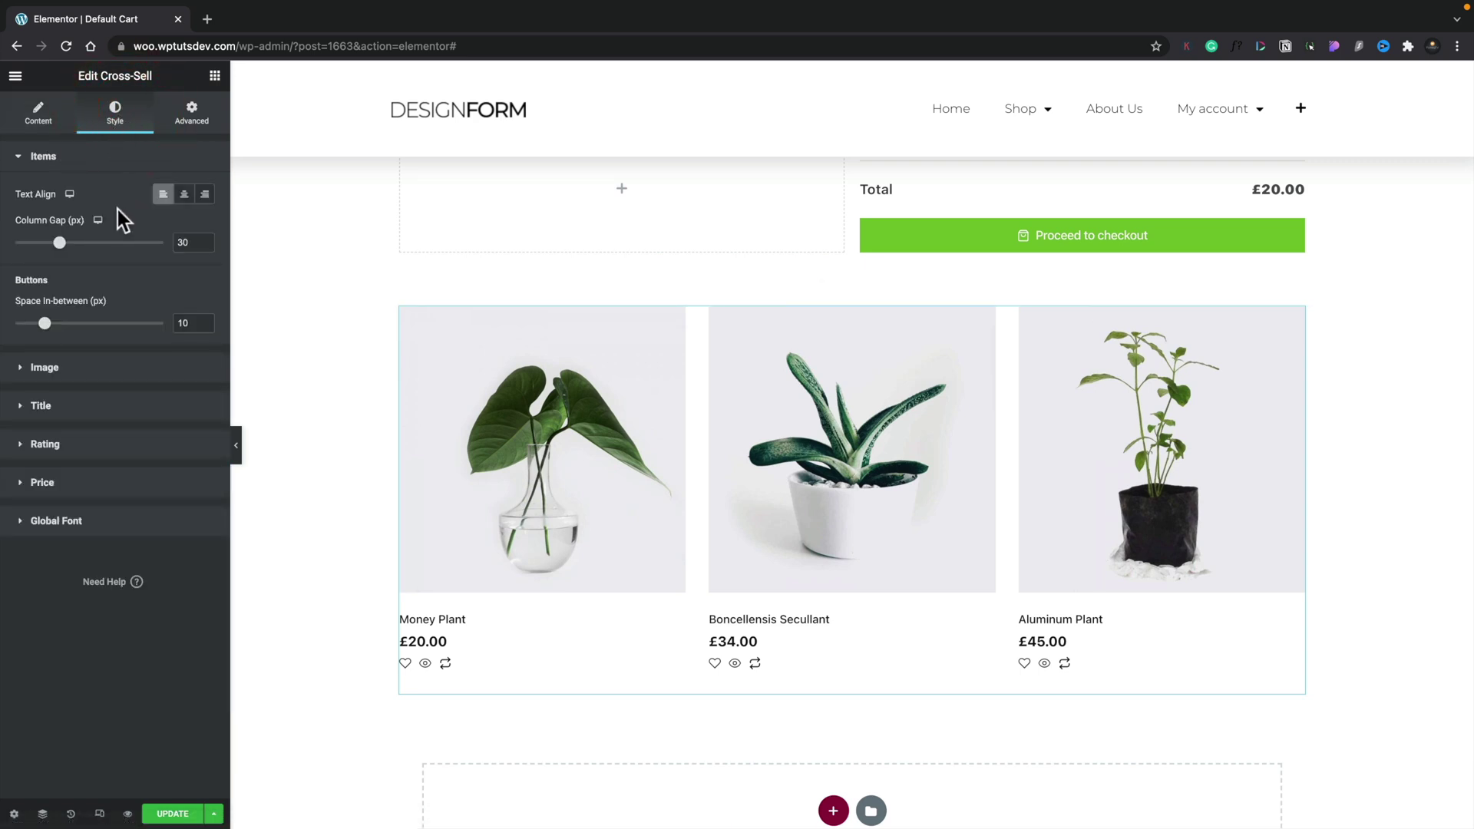
pyautogui.click(184, 195)
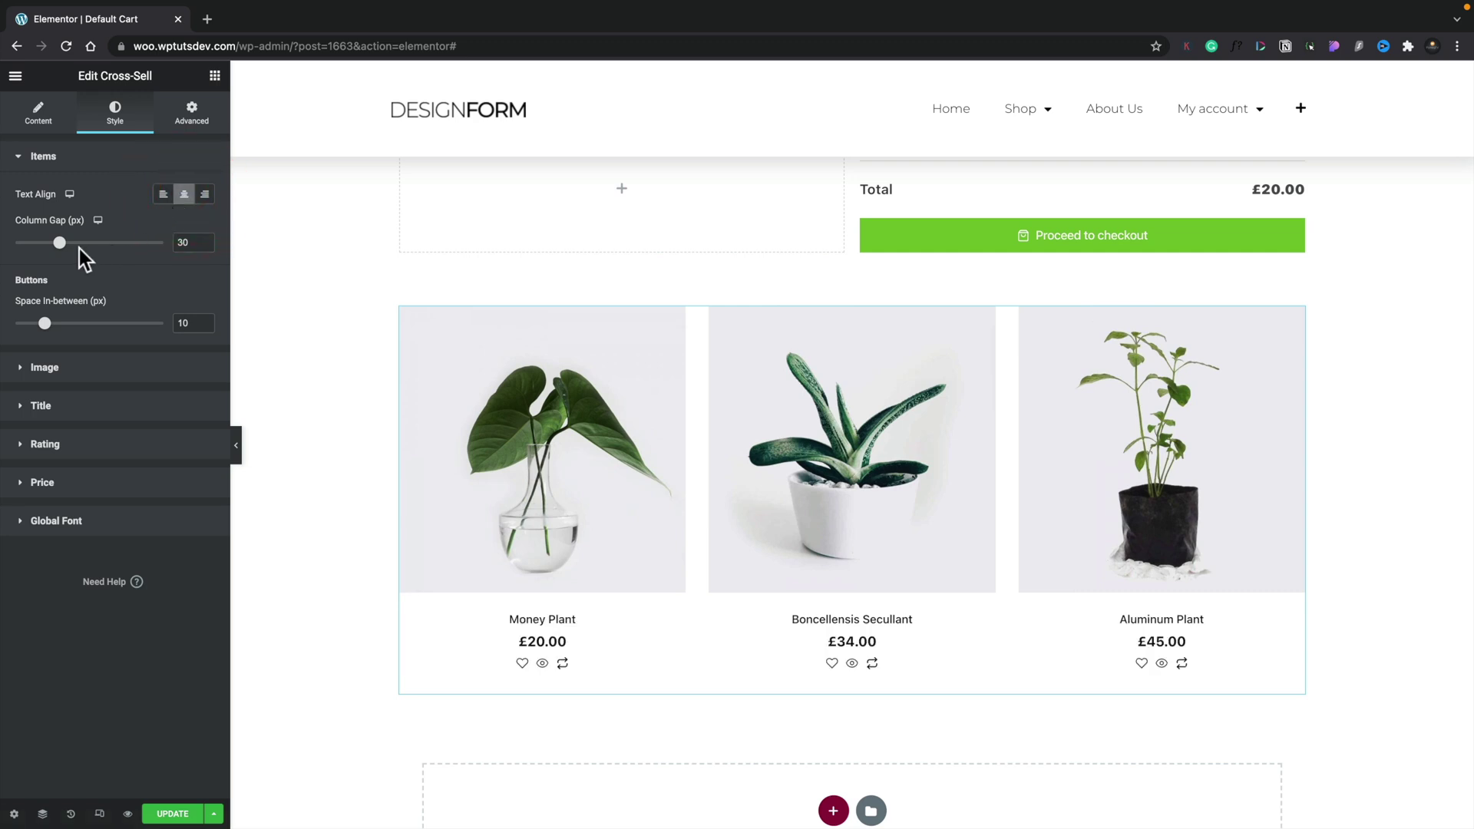
pyautogui.click(53, 369)
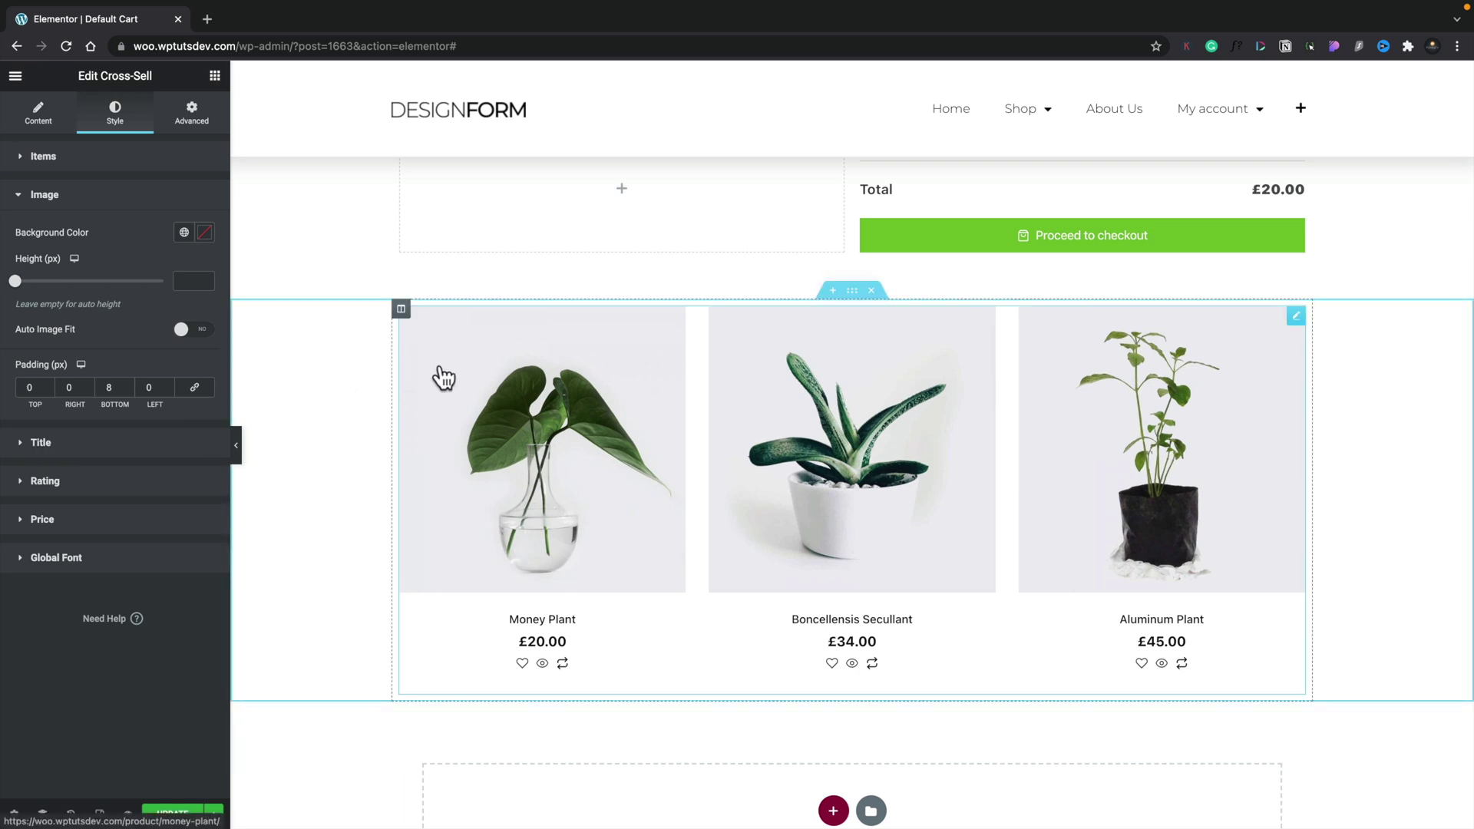
pyautogui.click(214, 76)
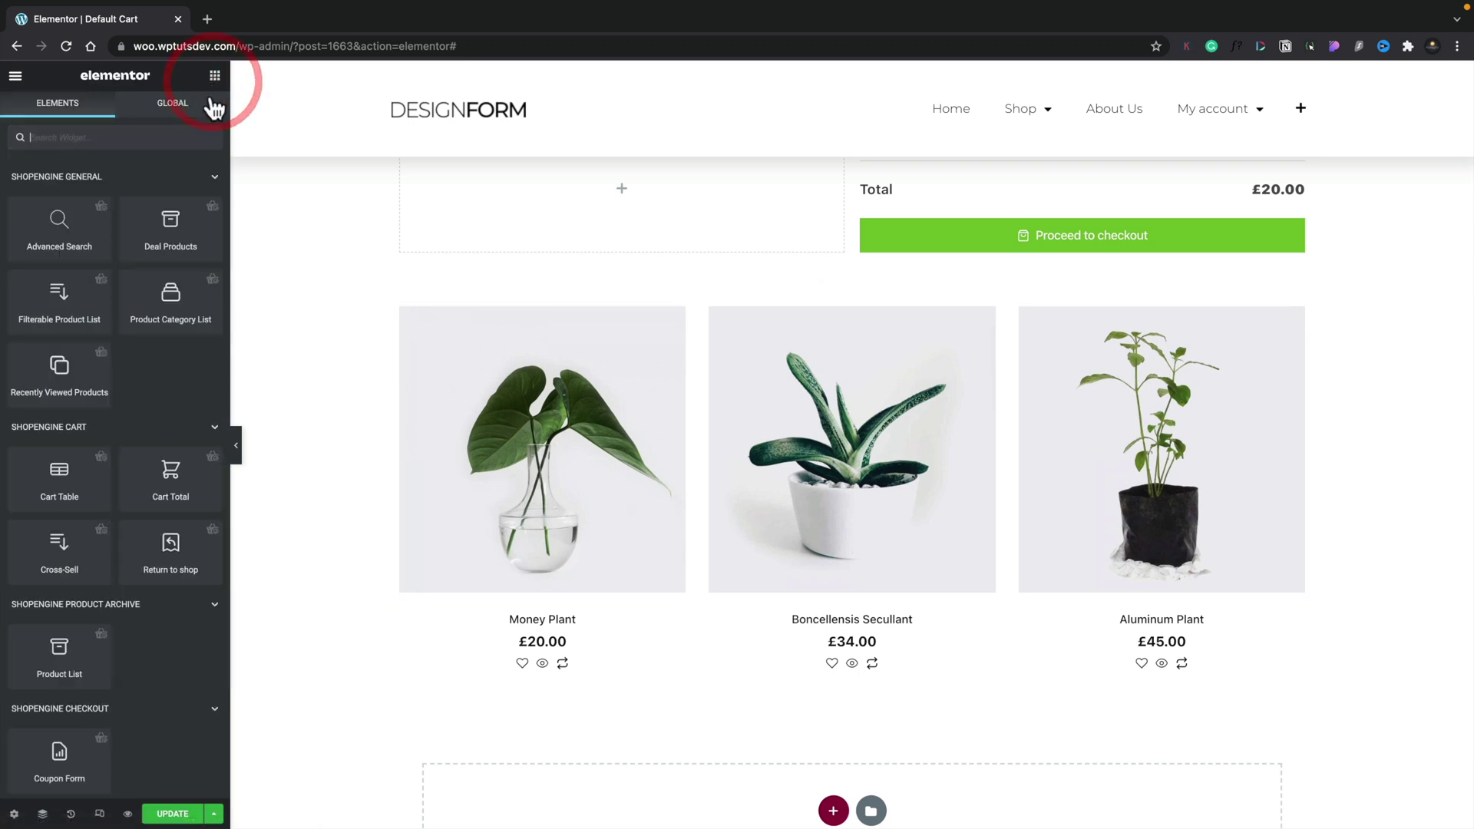
# Step: Drag a Heading above the cross-sells, set it to H3 and title it 'You may also like...'
pyautogui.scroll(-5, 159, 459)
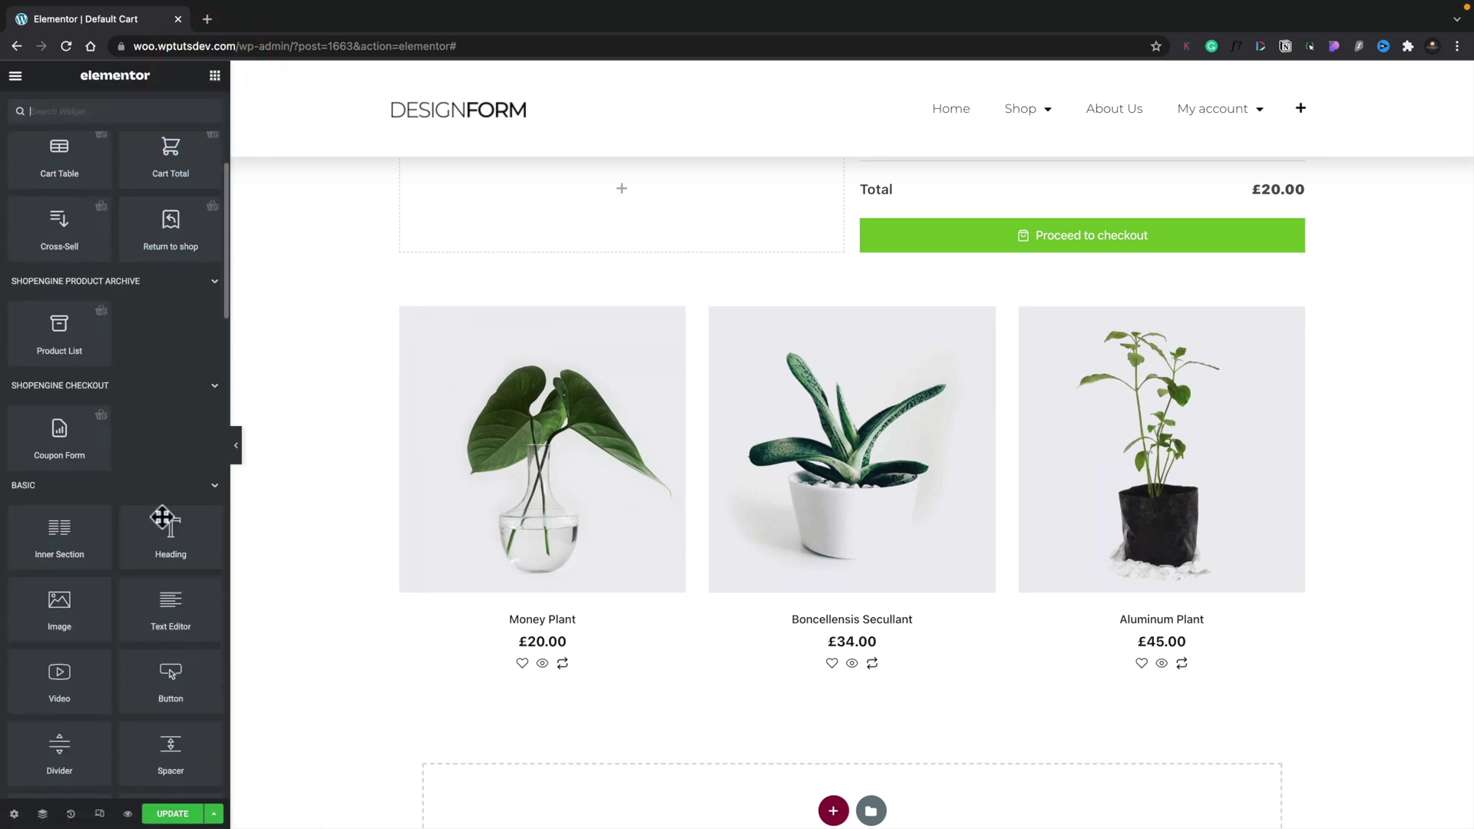
pyautogui.moveTo(161, 518); pyautogui.dragTo(461, 302)
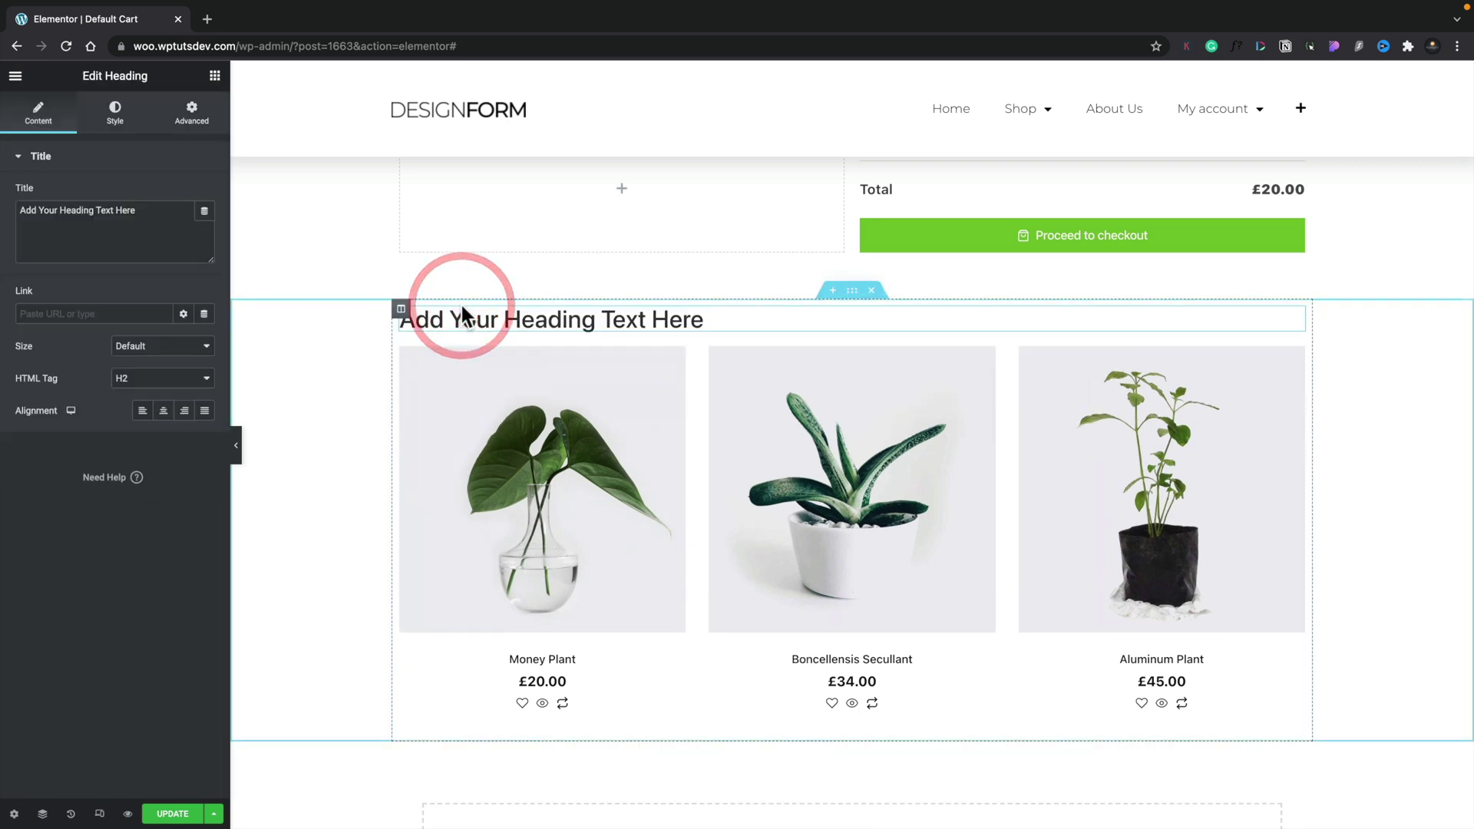
pyautogui.click(138, 378)
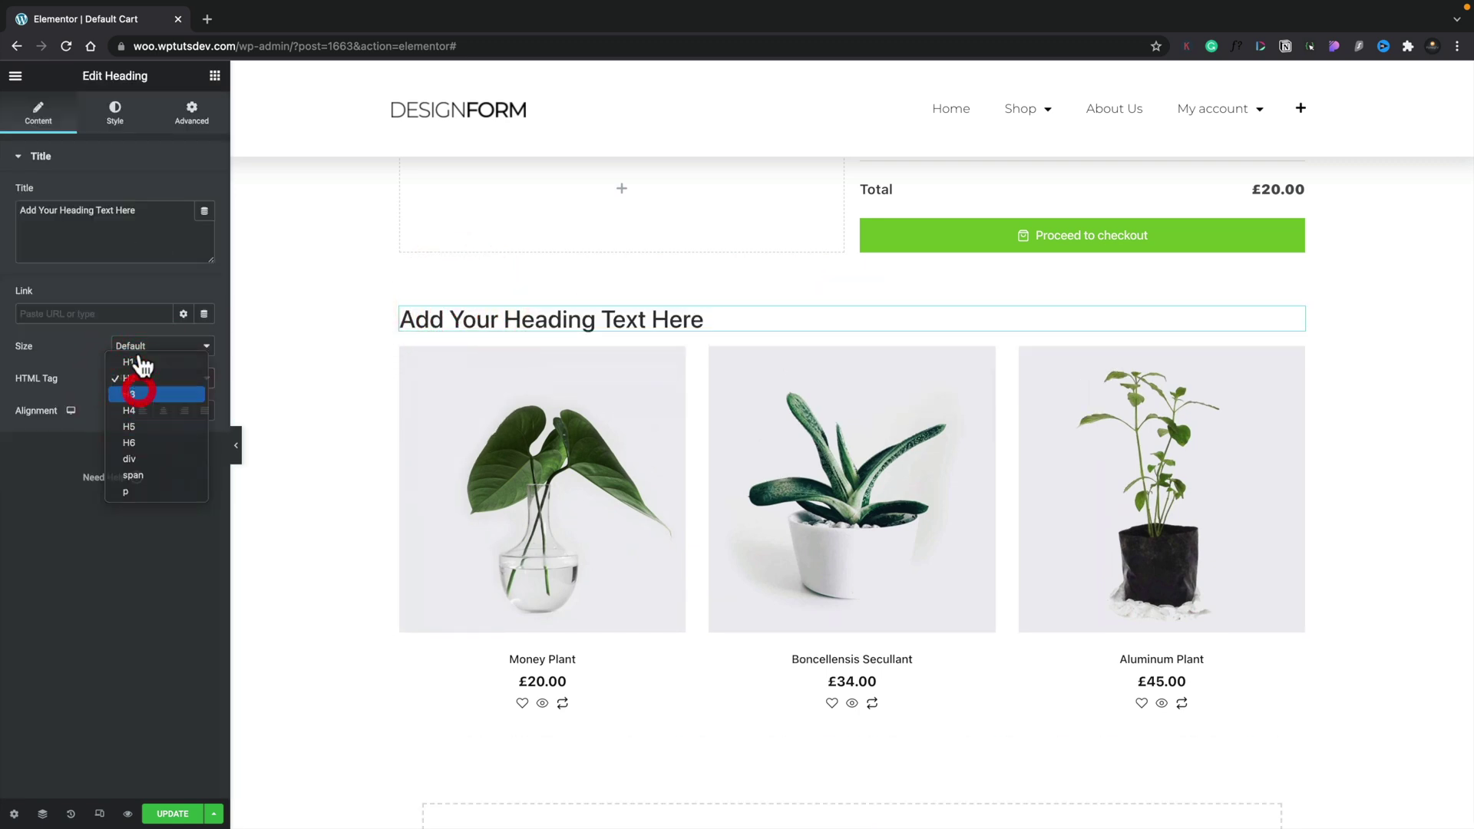
pyautogui.click(132, 393)
pyautogui.tripleClick(145, 208)
pyautogui.write('You may also like...')
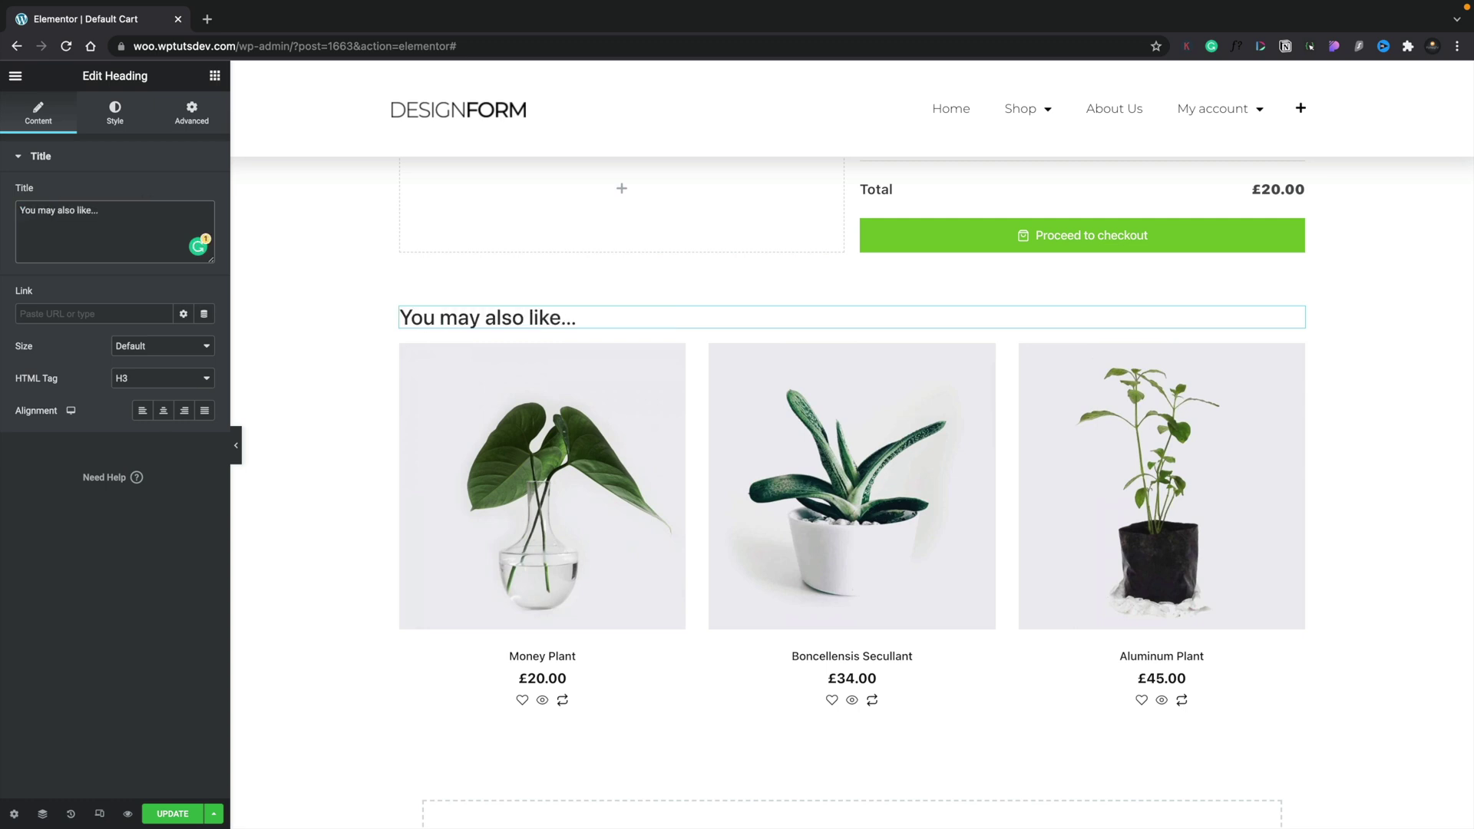
# Step: Set the 'You may also like...' heading's typography font weight to 200
pyautogui.click(115, 113)
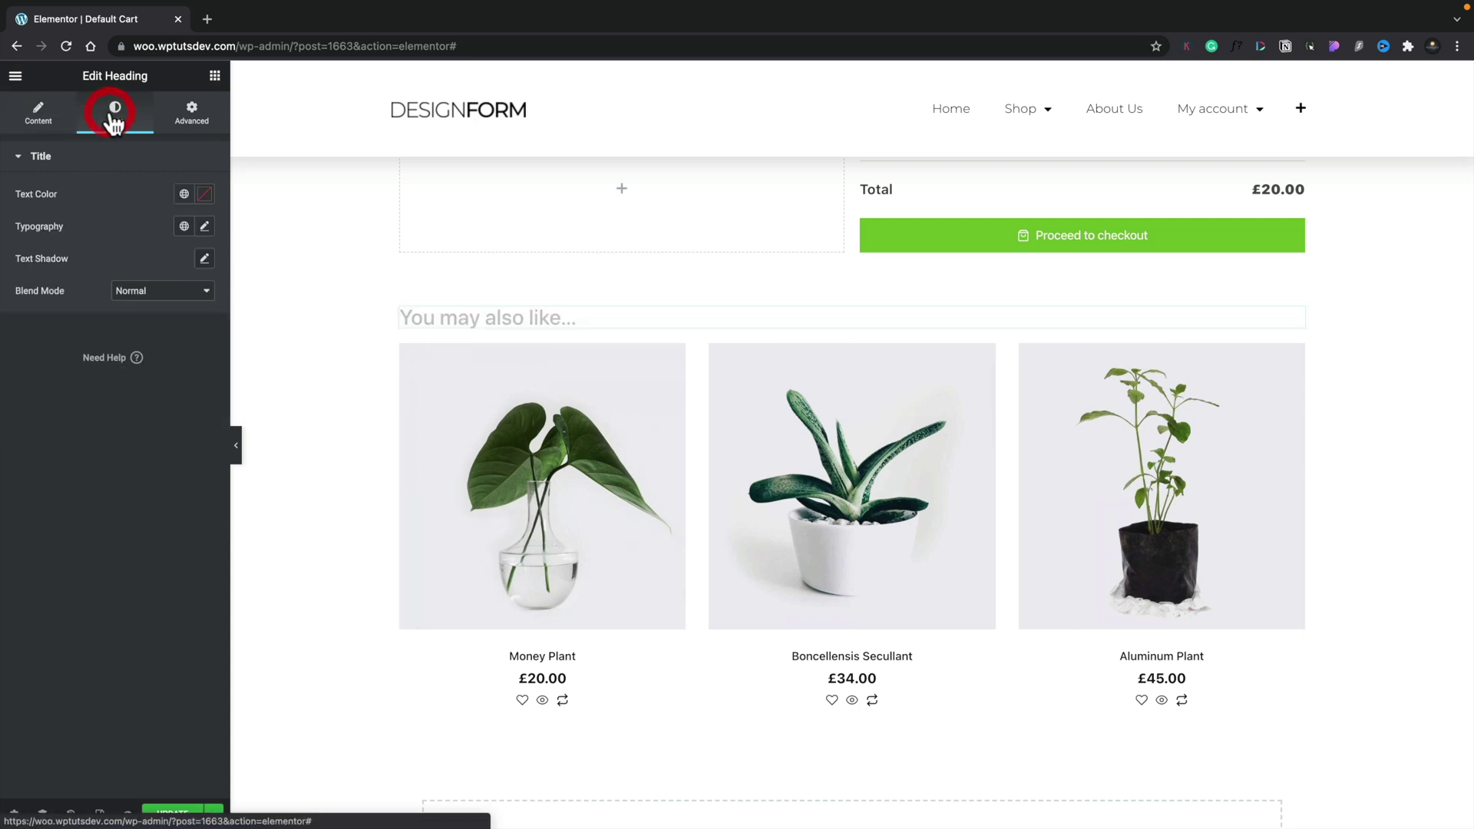
pyautogui.click(205, 228)
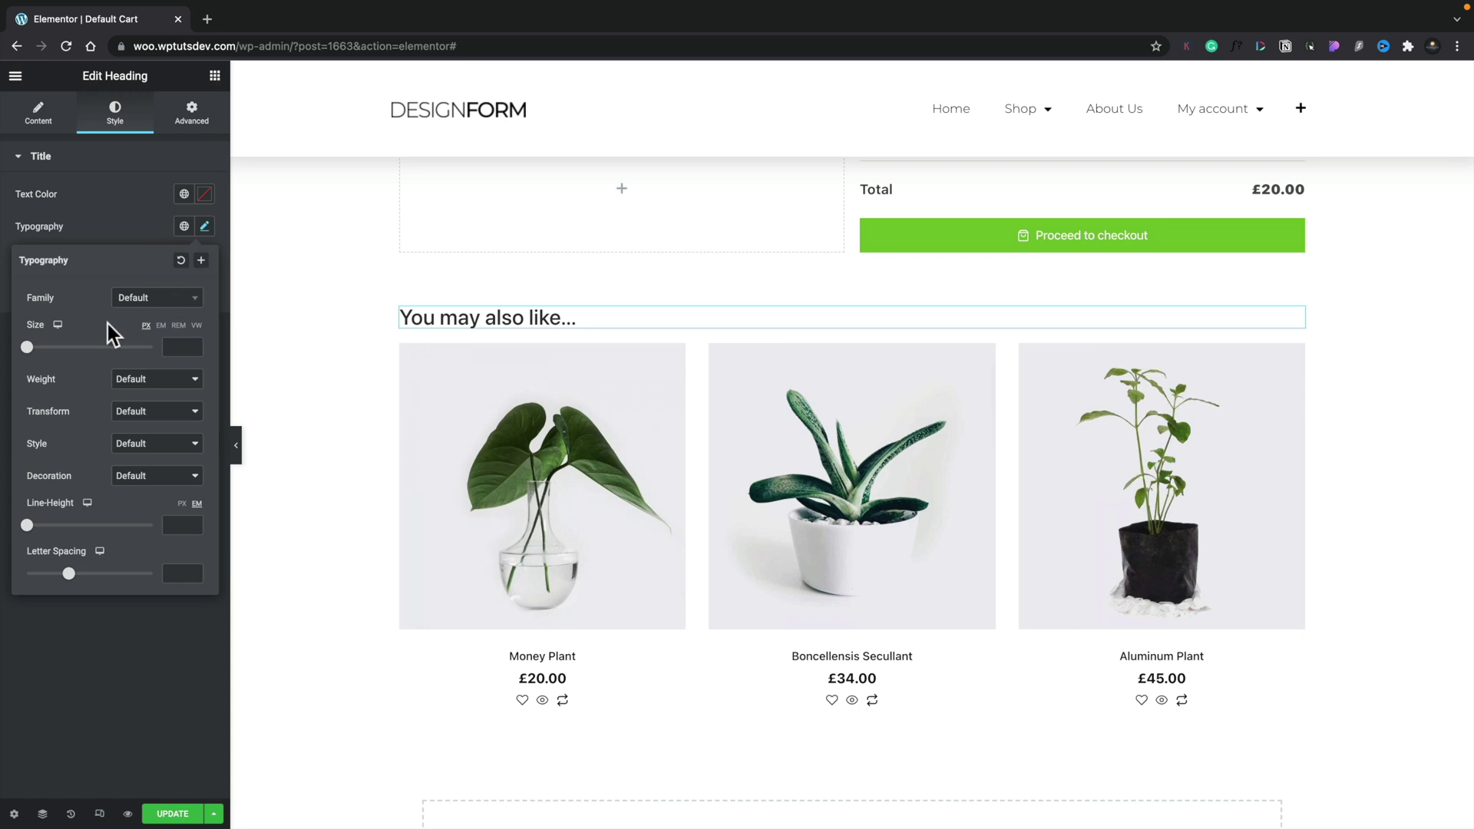
pyautogui.click(143, 381)
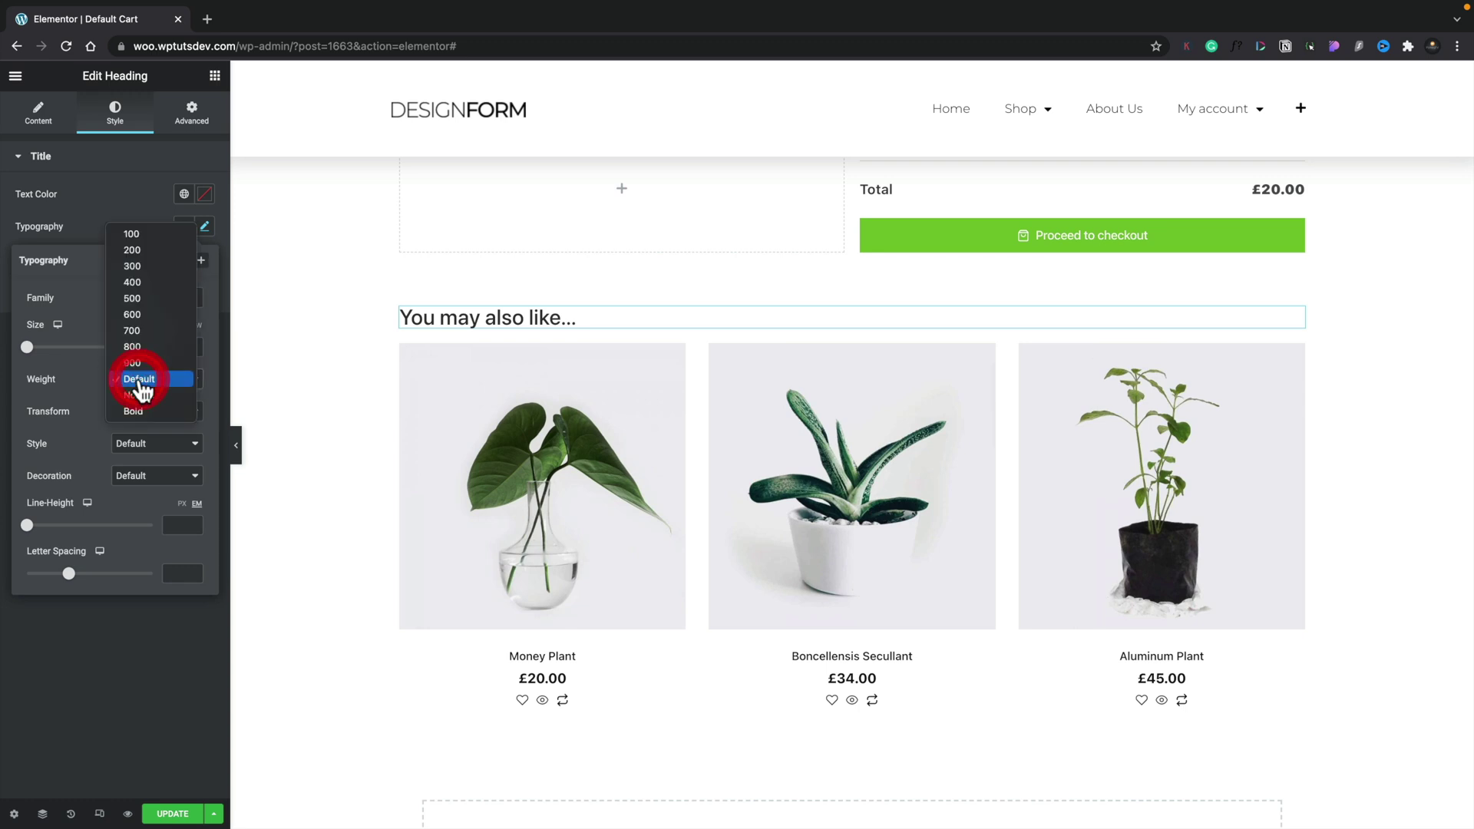
pyautogui.click(142, 250)
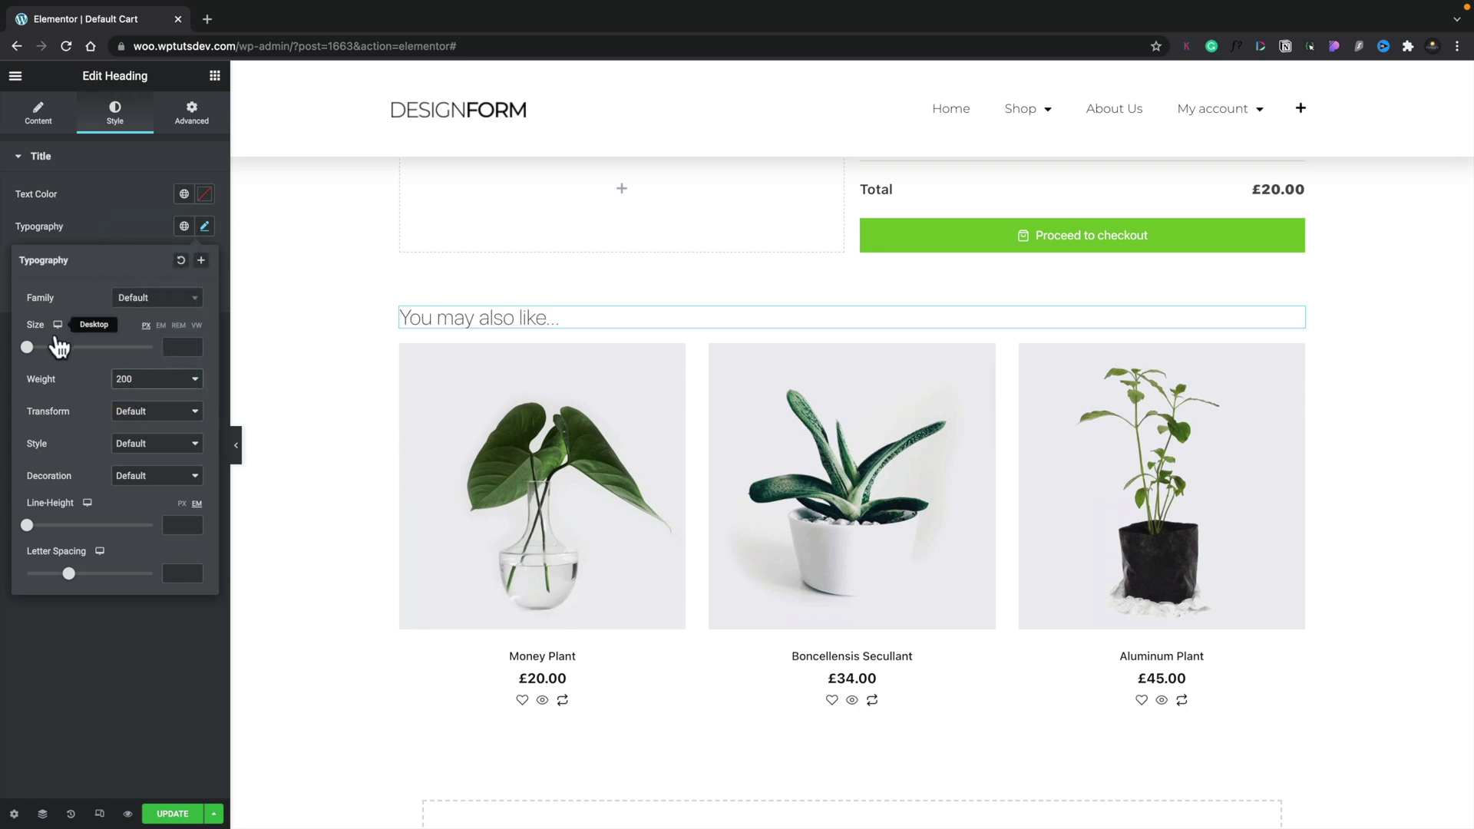
pyautogui.click(28, 346)
pyautogui.click(109, 678)
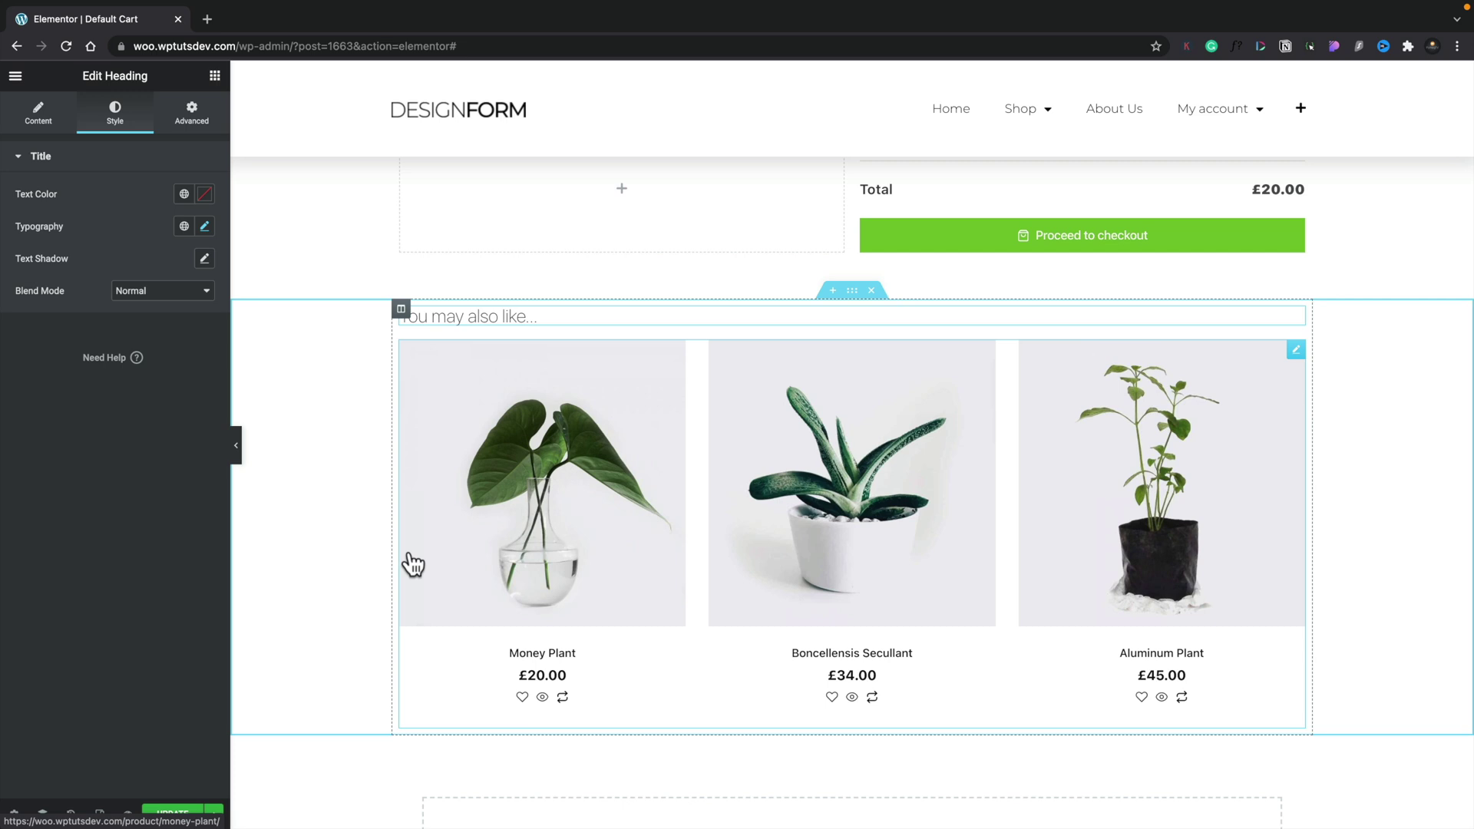
pyautogui.scroll(5, 413, 565)
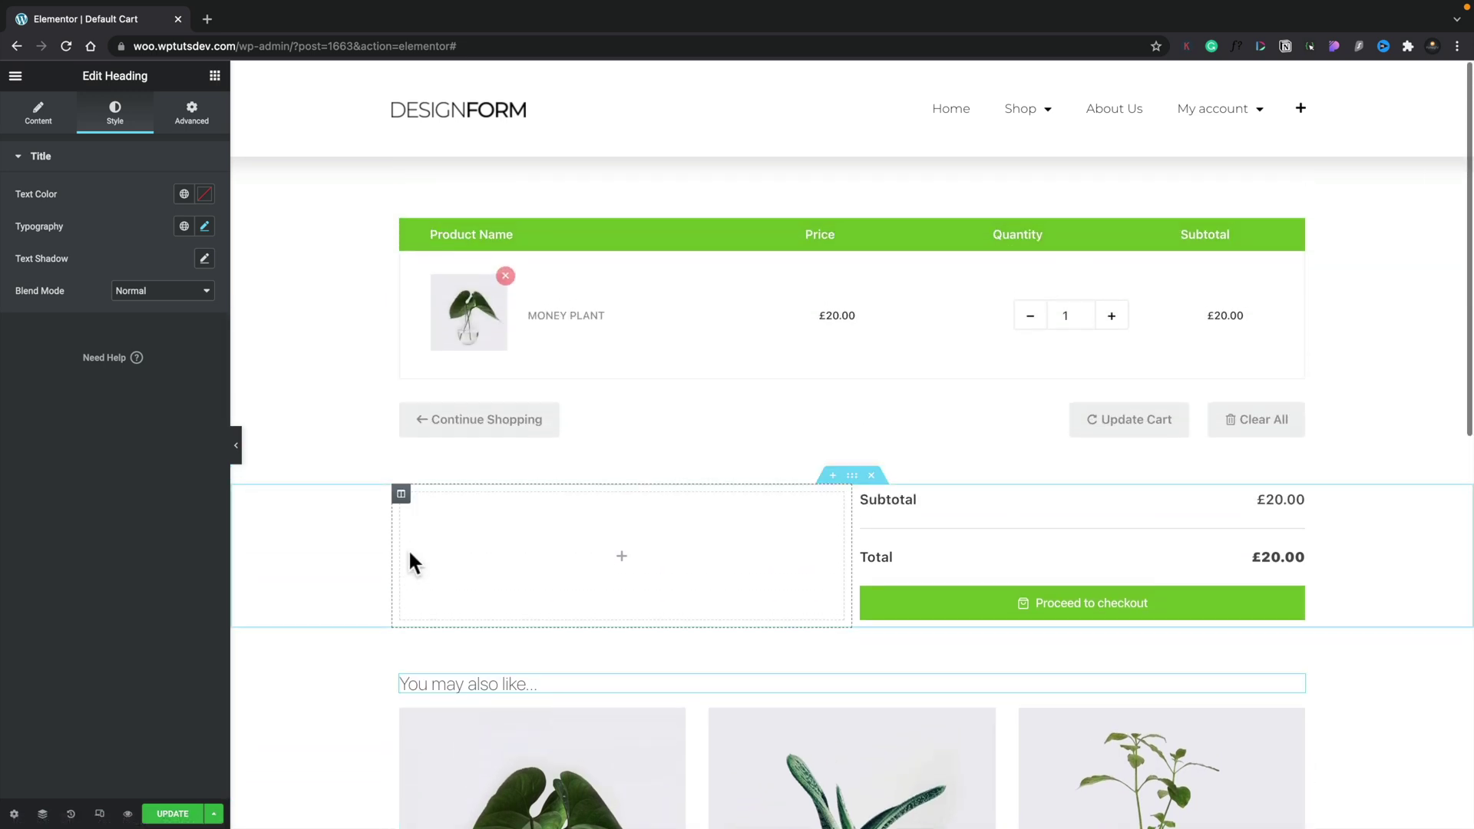
# Step: Update the cart template, then view the storefront Cart page through the My account menu
pyautogui.click(167, 815)
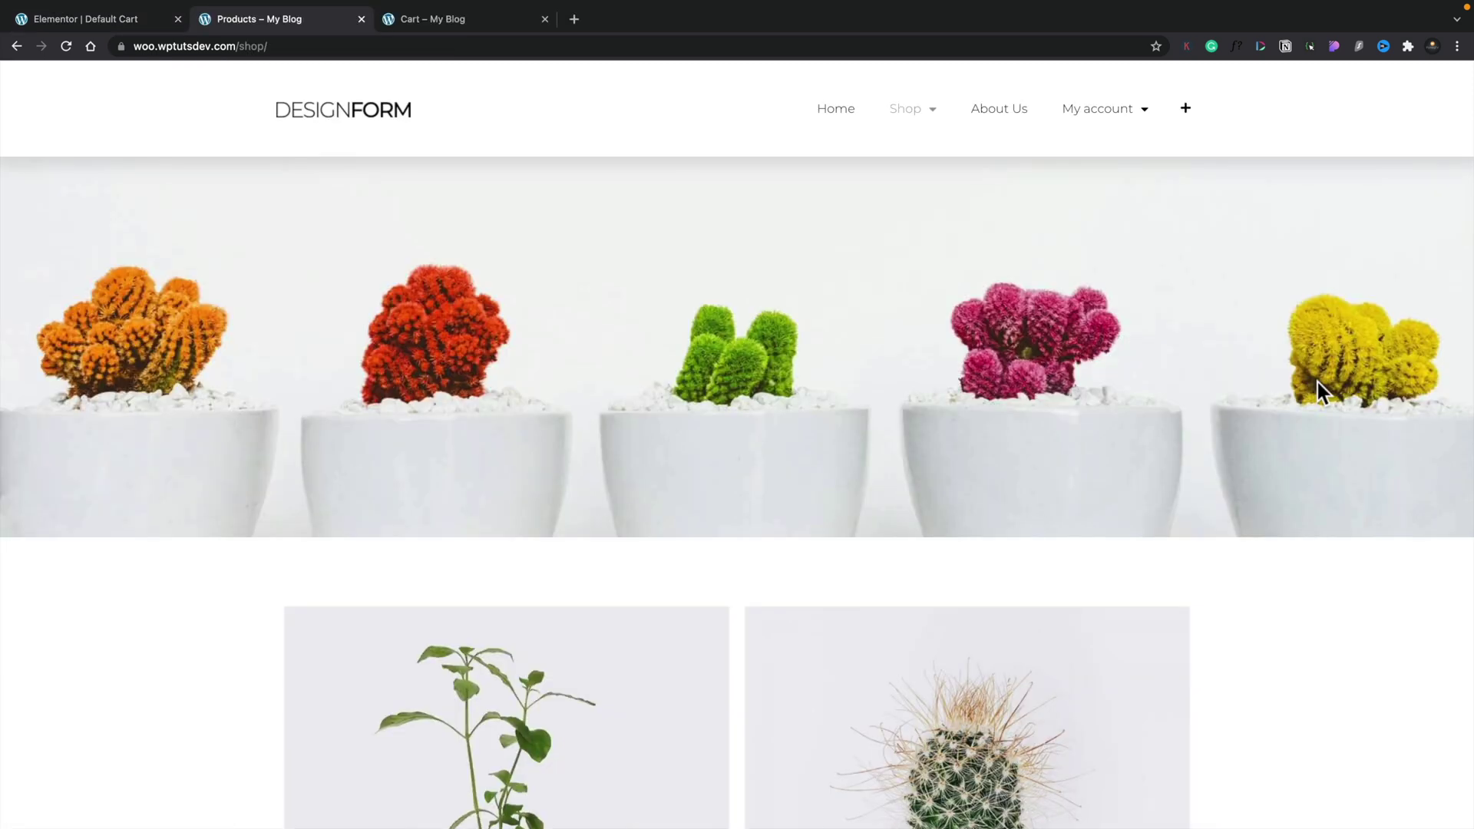
pyautogui.moveTo(1142, 117)
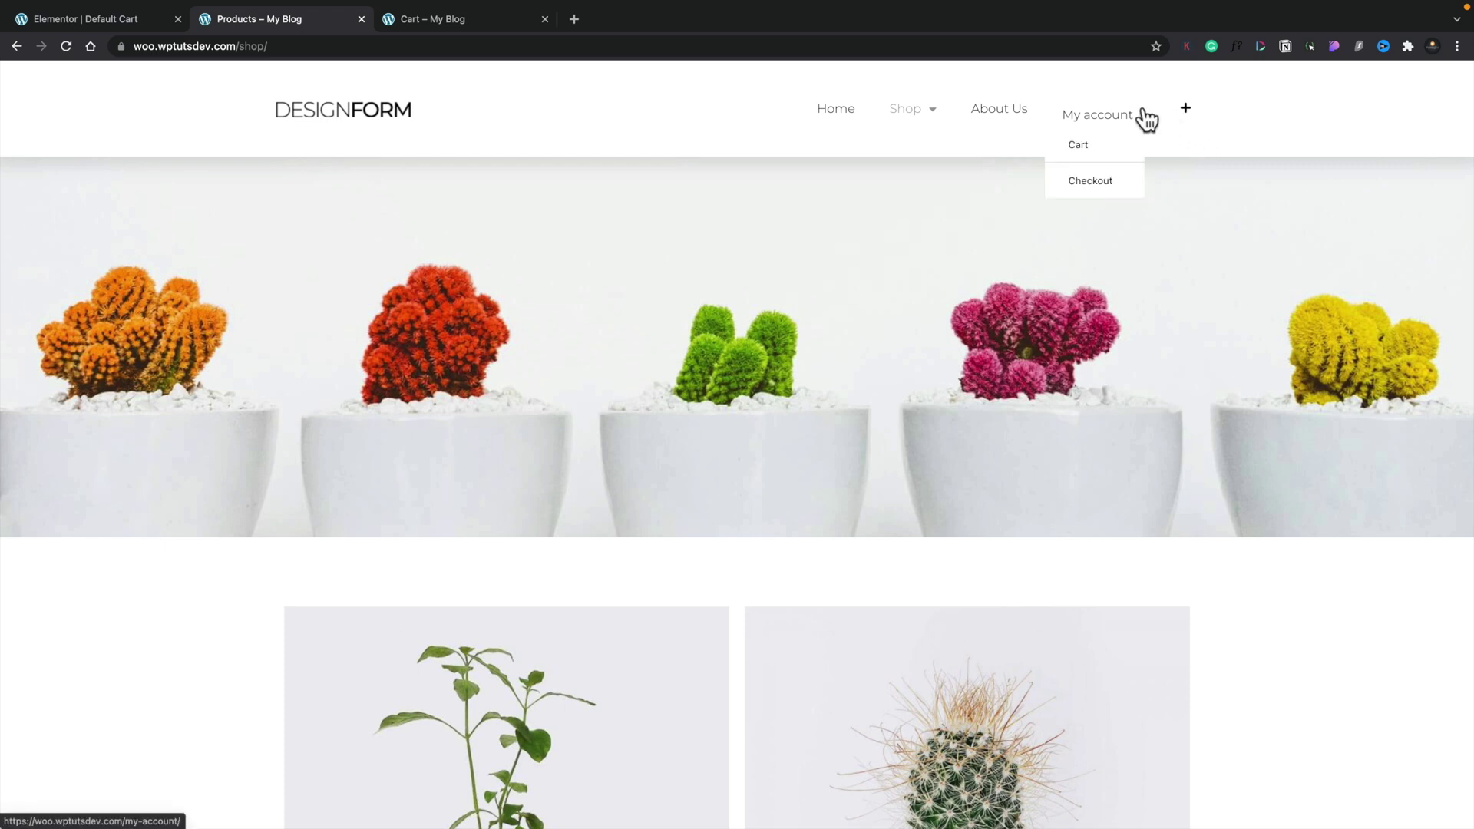
pyautogui.click(1095, 148)
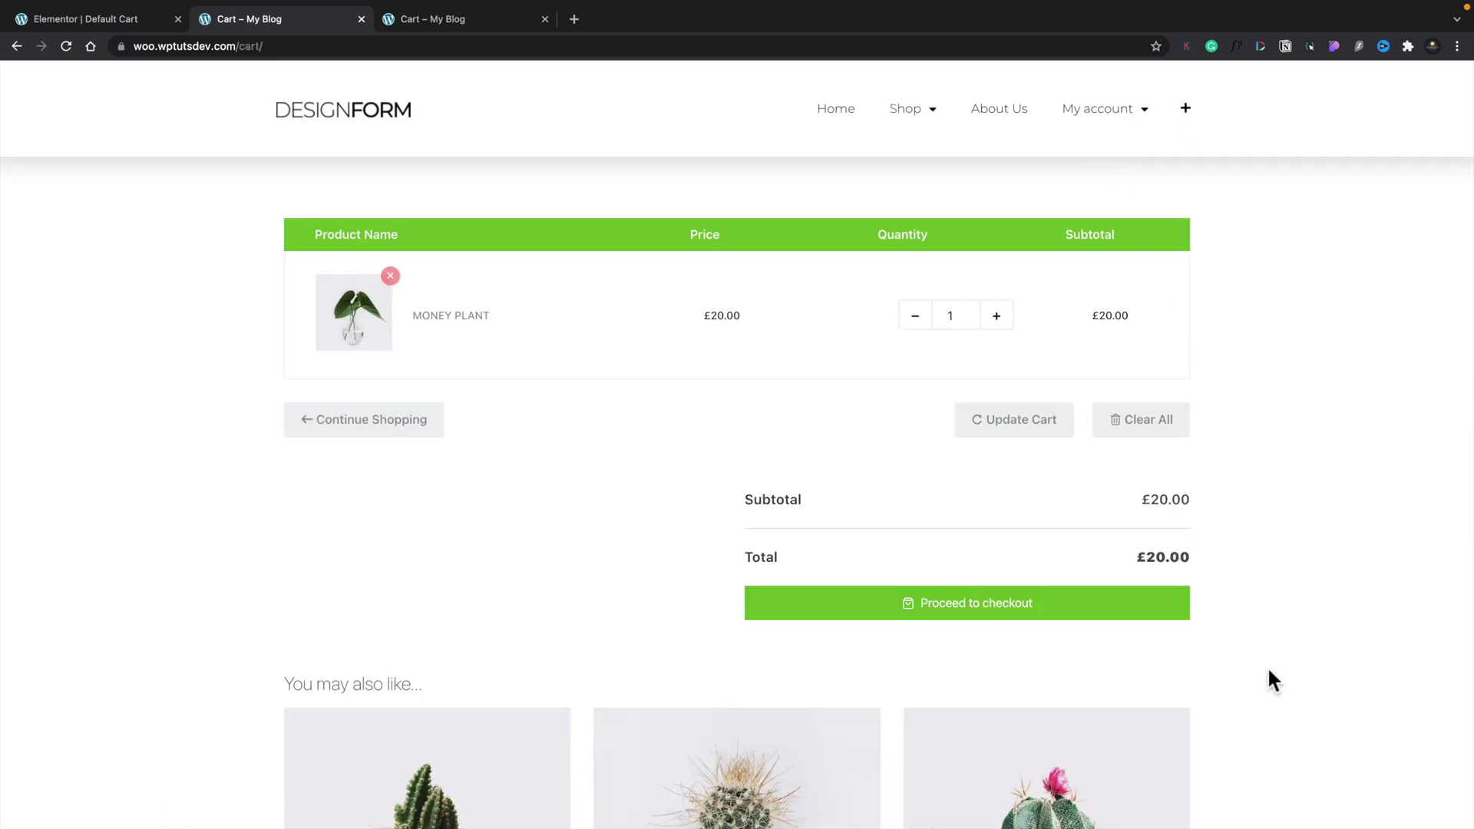
pyautogui.scroll(-5, 1268, 671)
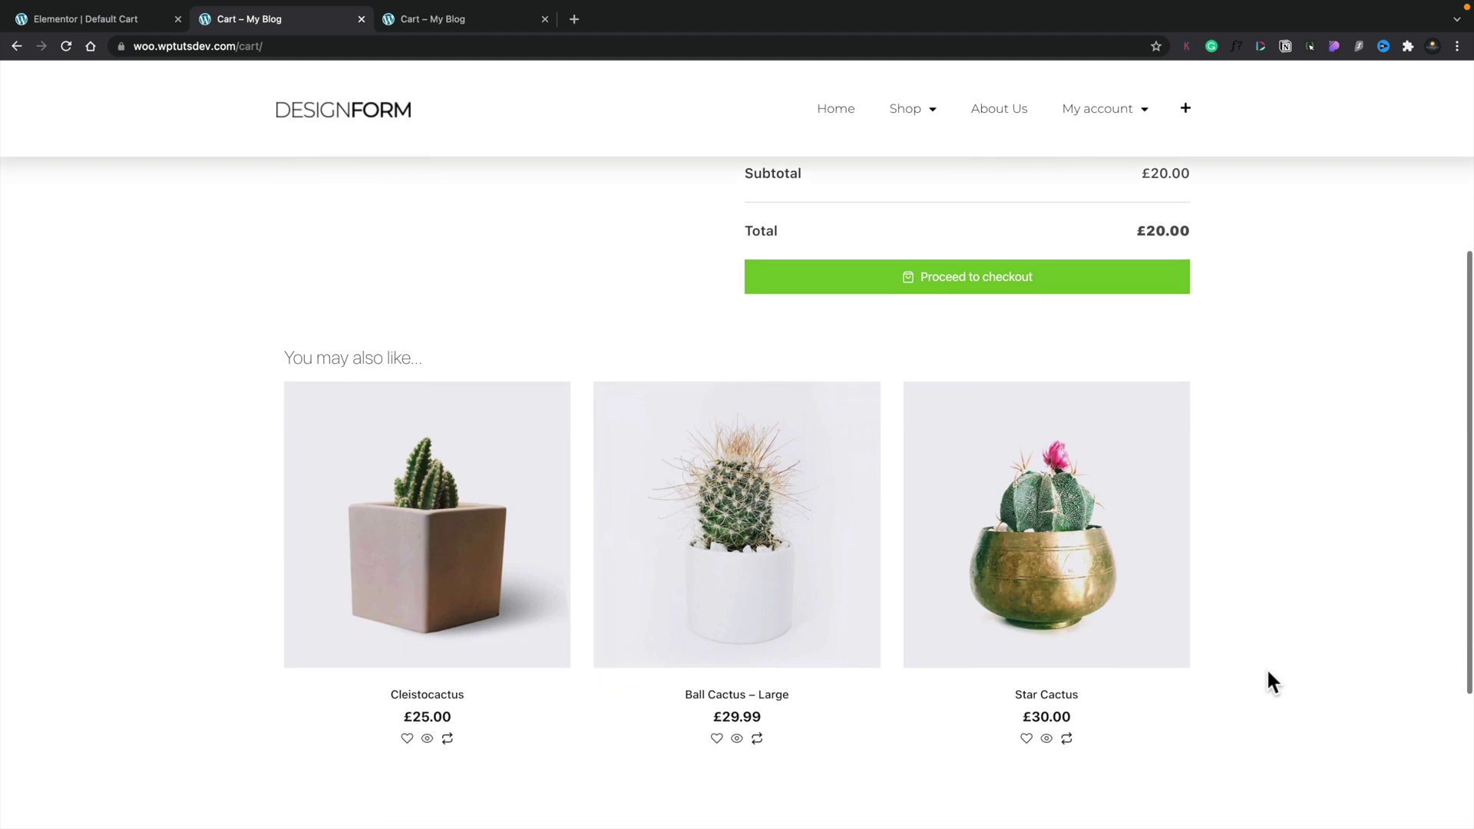
pyautogui.scroll(5, 1268, 672)
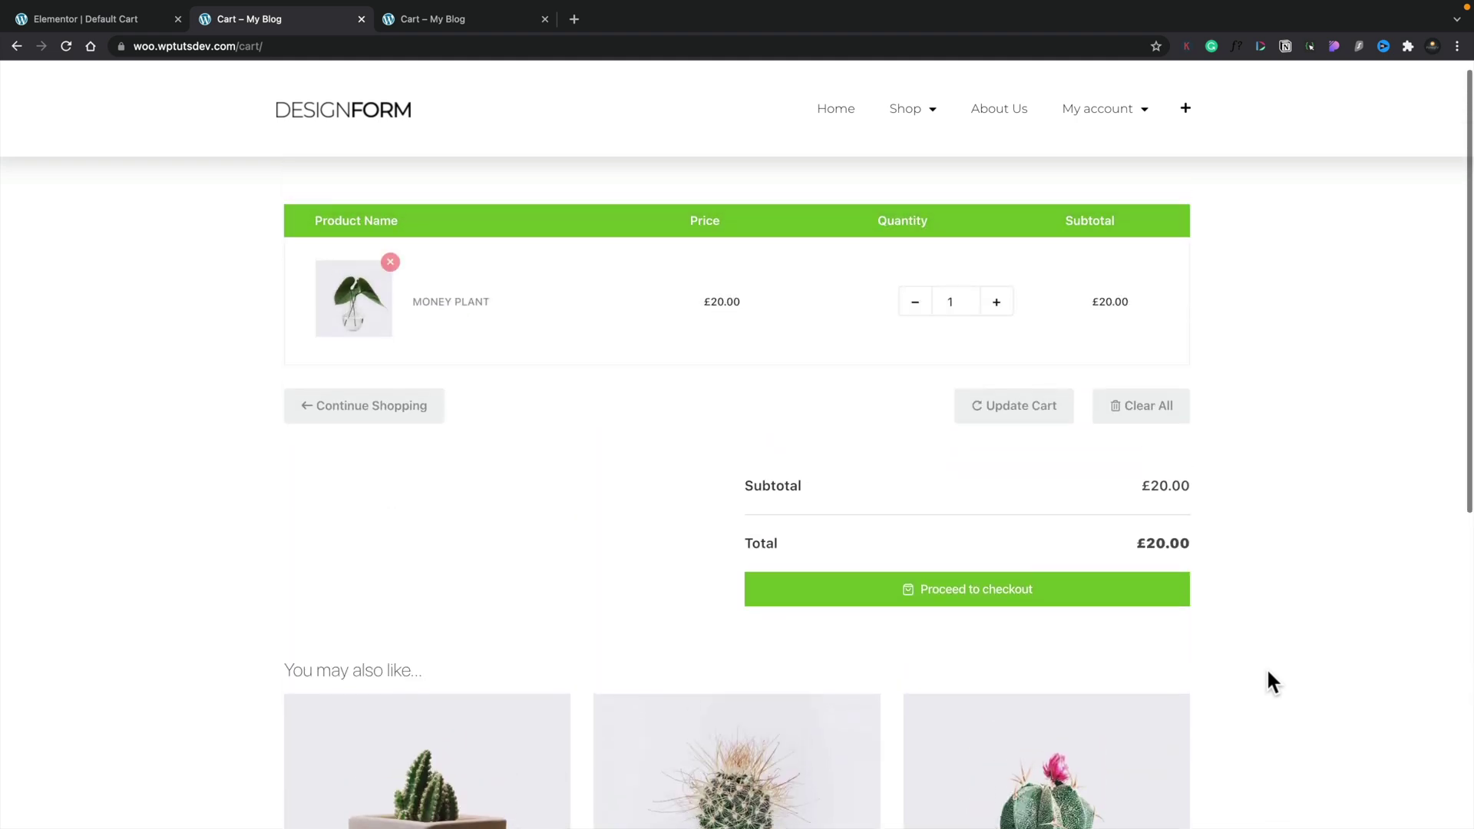
pyautogui.scroll(1, 1272, 681)
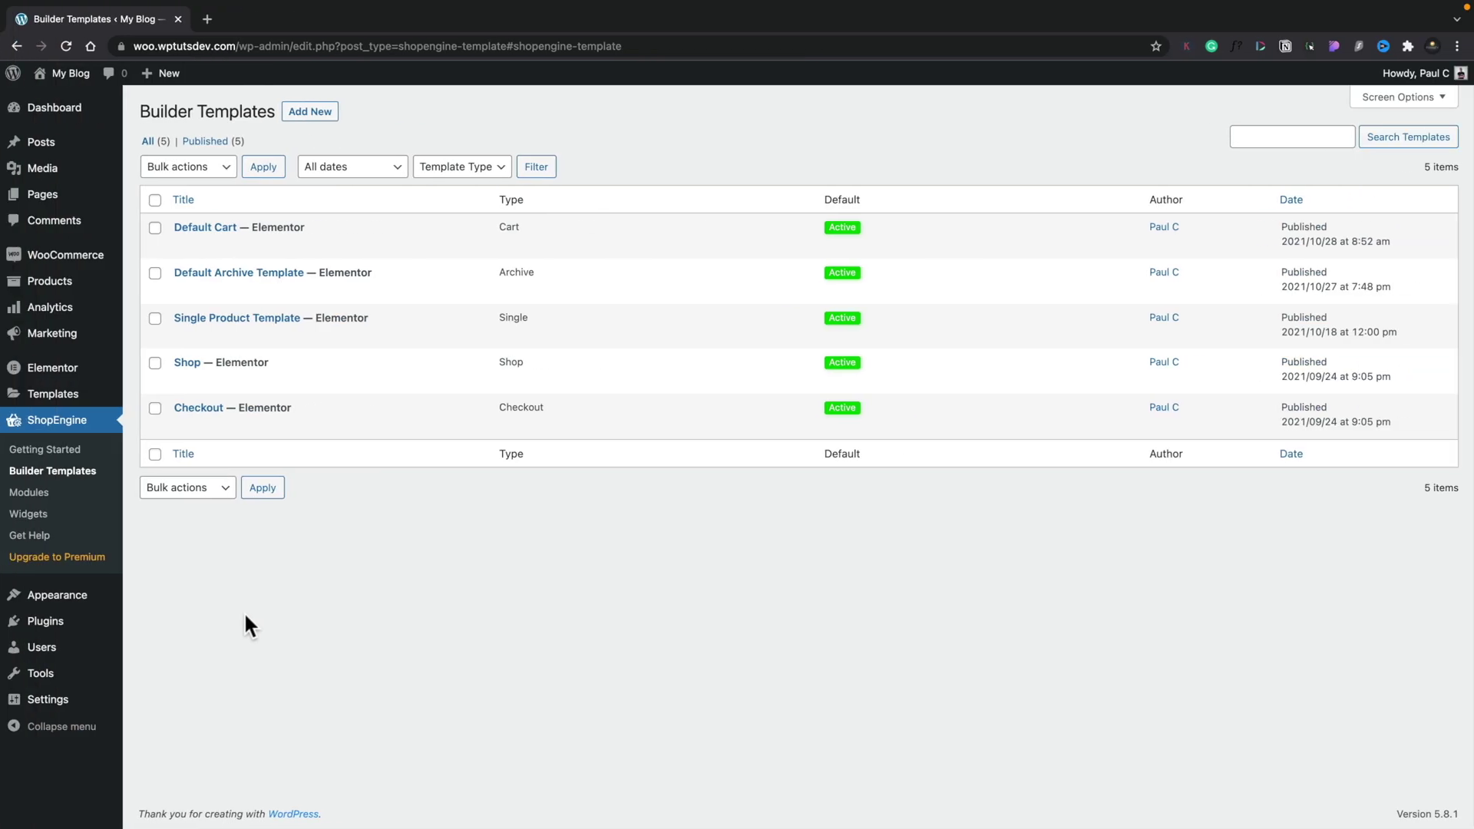
# Step: Start a new ShopEngine builder template from the Builder Templates list
pyautogui.click(309, 112)
# Step: Create 'Default Checkout' as the default Checkout template using Checkout Design 3, then edit it in Elementor
pyautogui.moveTo(1152, 183); pyautogui.dragTo(952, 180)
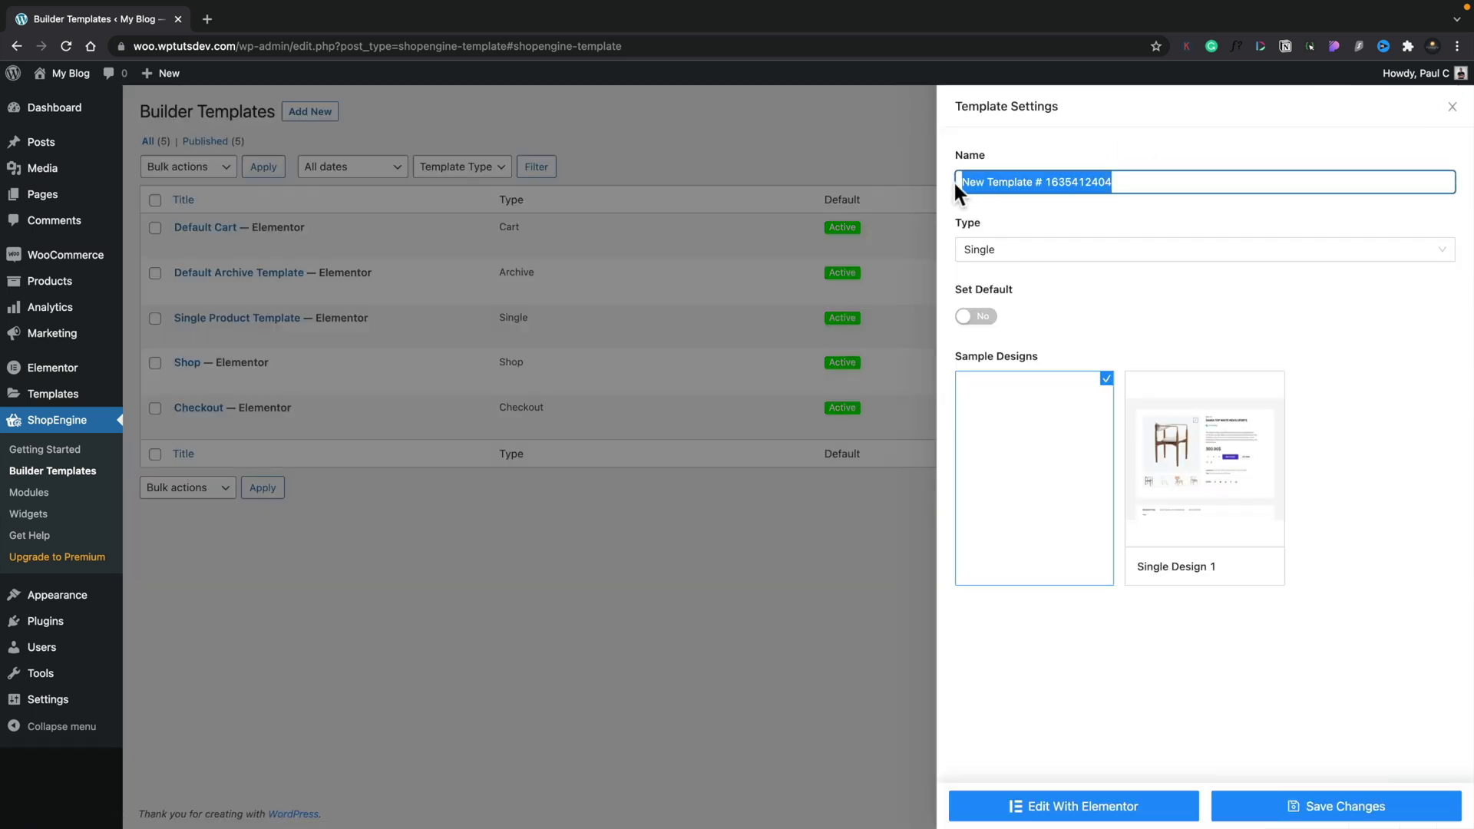
pyautogui.write('Default Checkout')
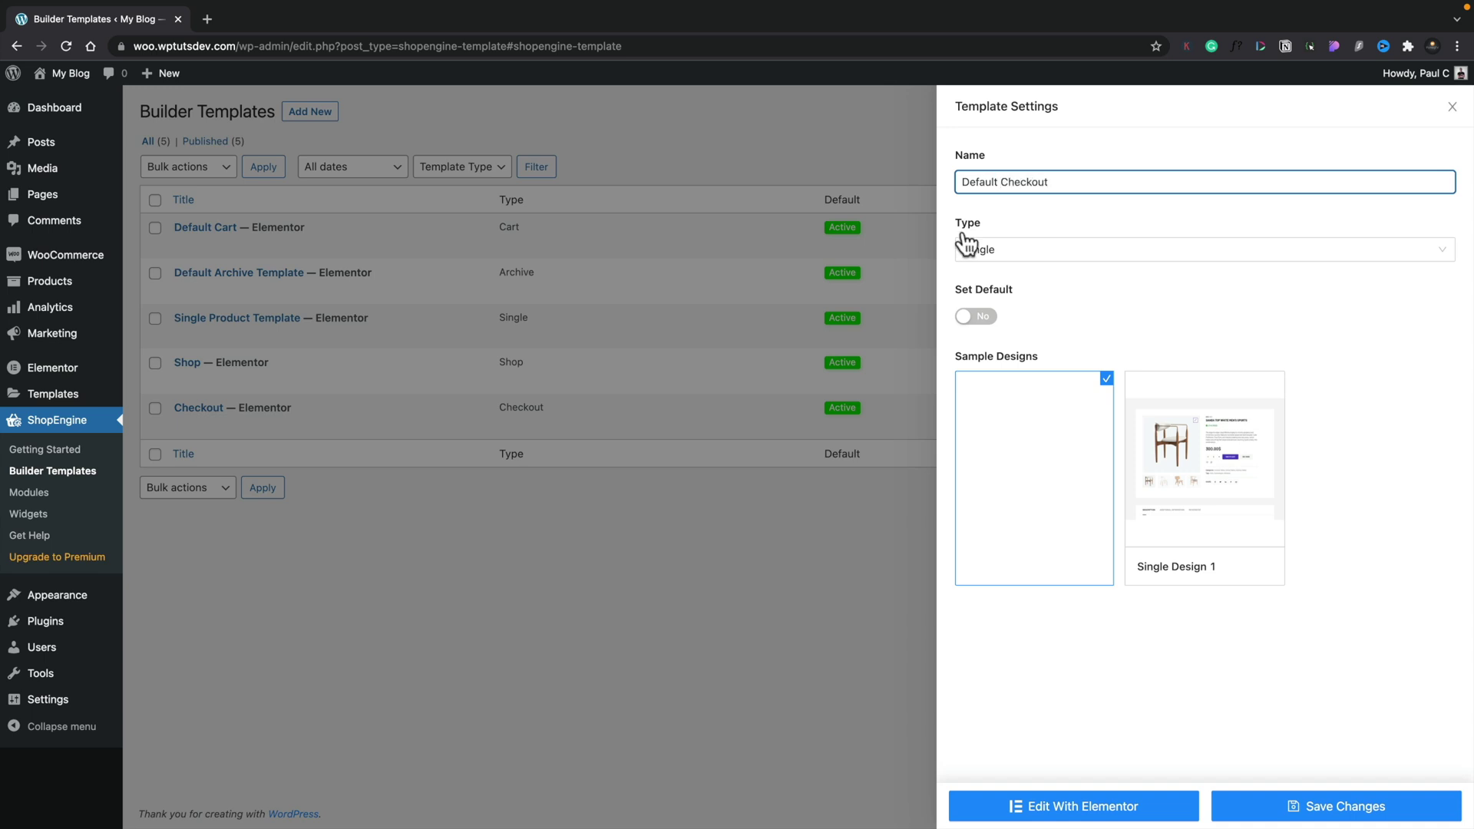
pyautogui.click(986, 250)
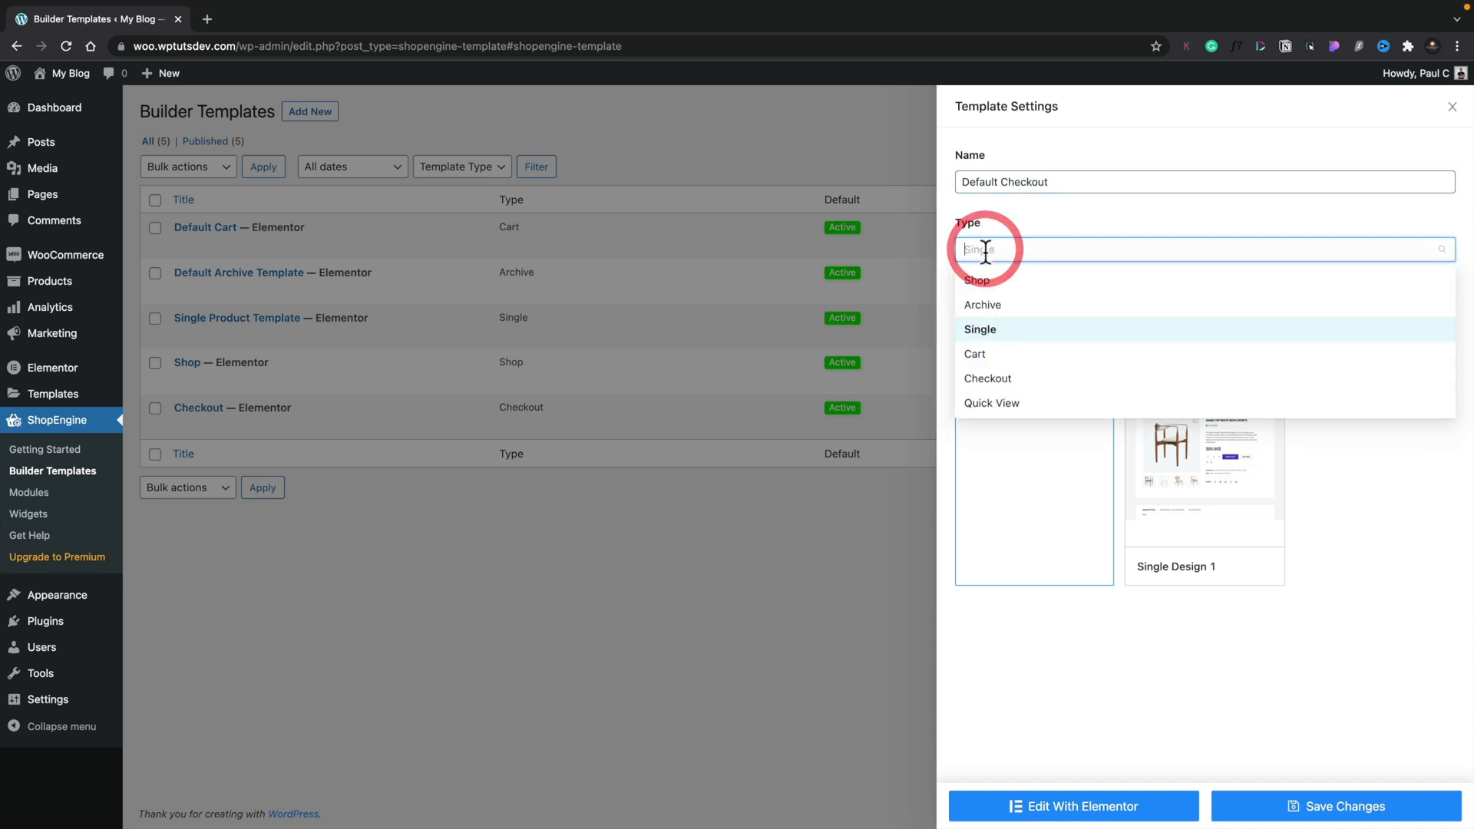
pyautogui.click(987, 379)
pyautogui.click(980, 326)
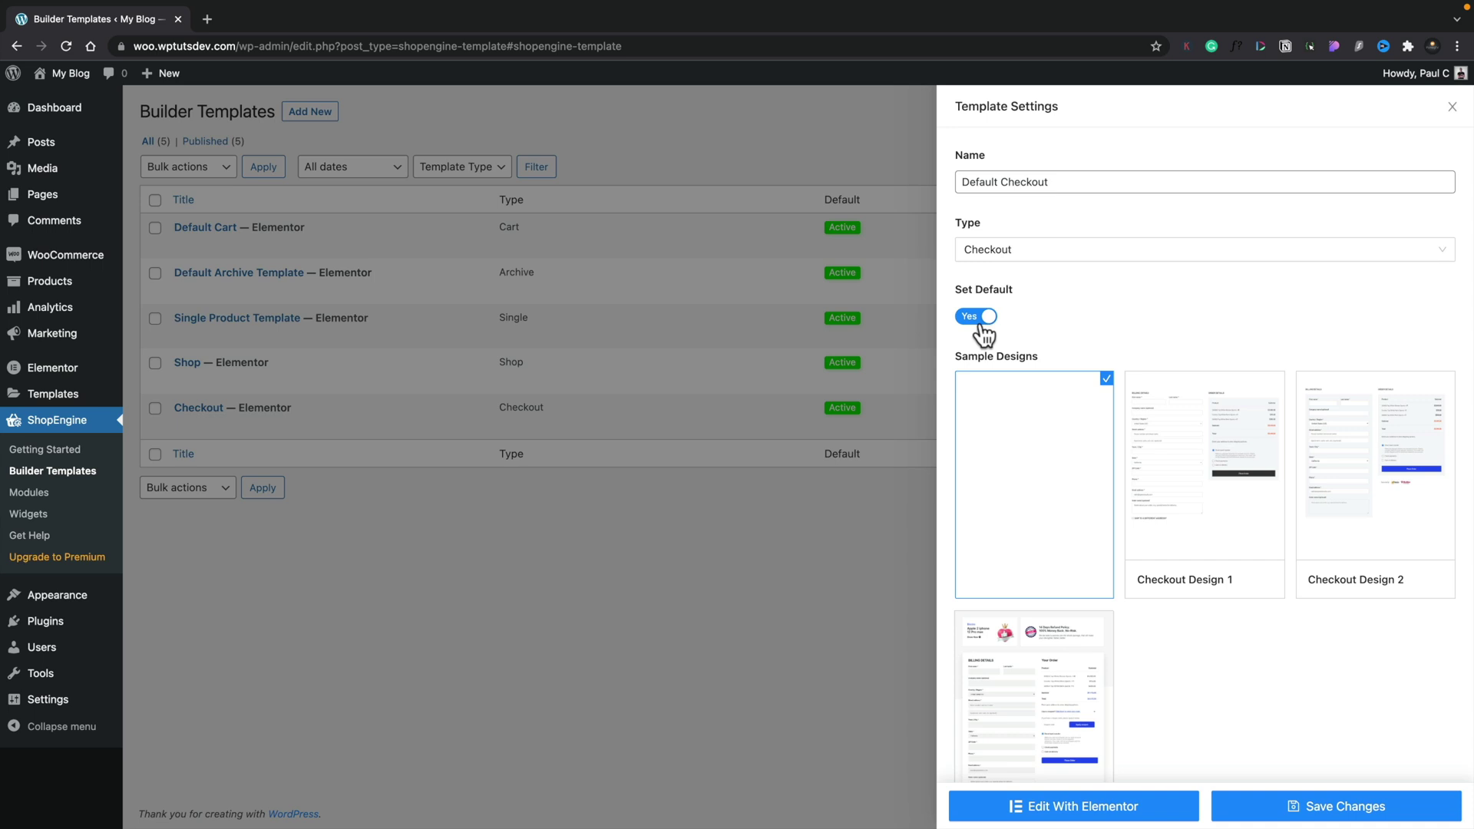
pyautogui.scroll(-2, 1142, 675)
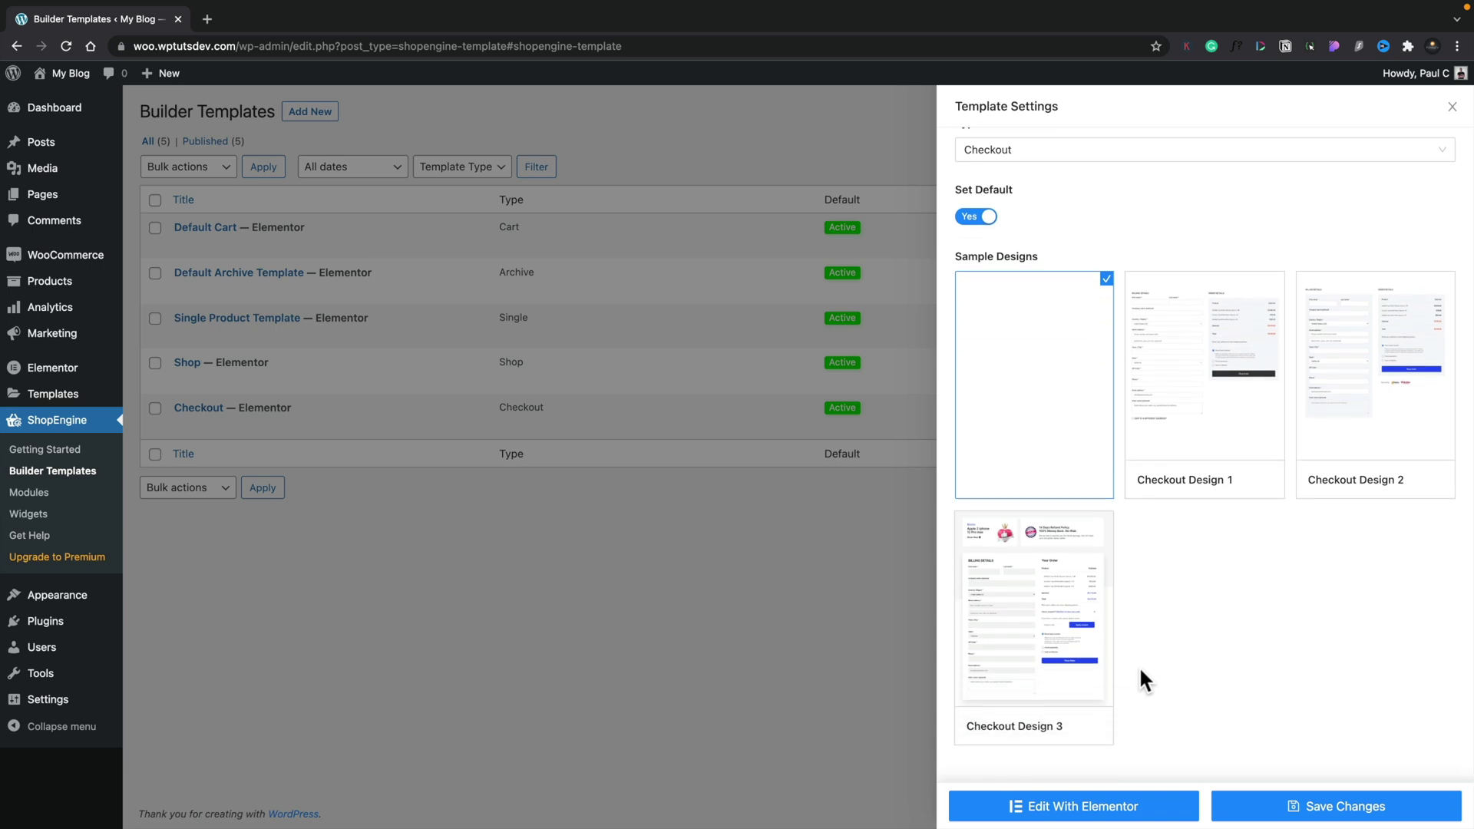
pyautogui.moveTo(1041, 632)
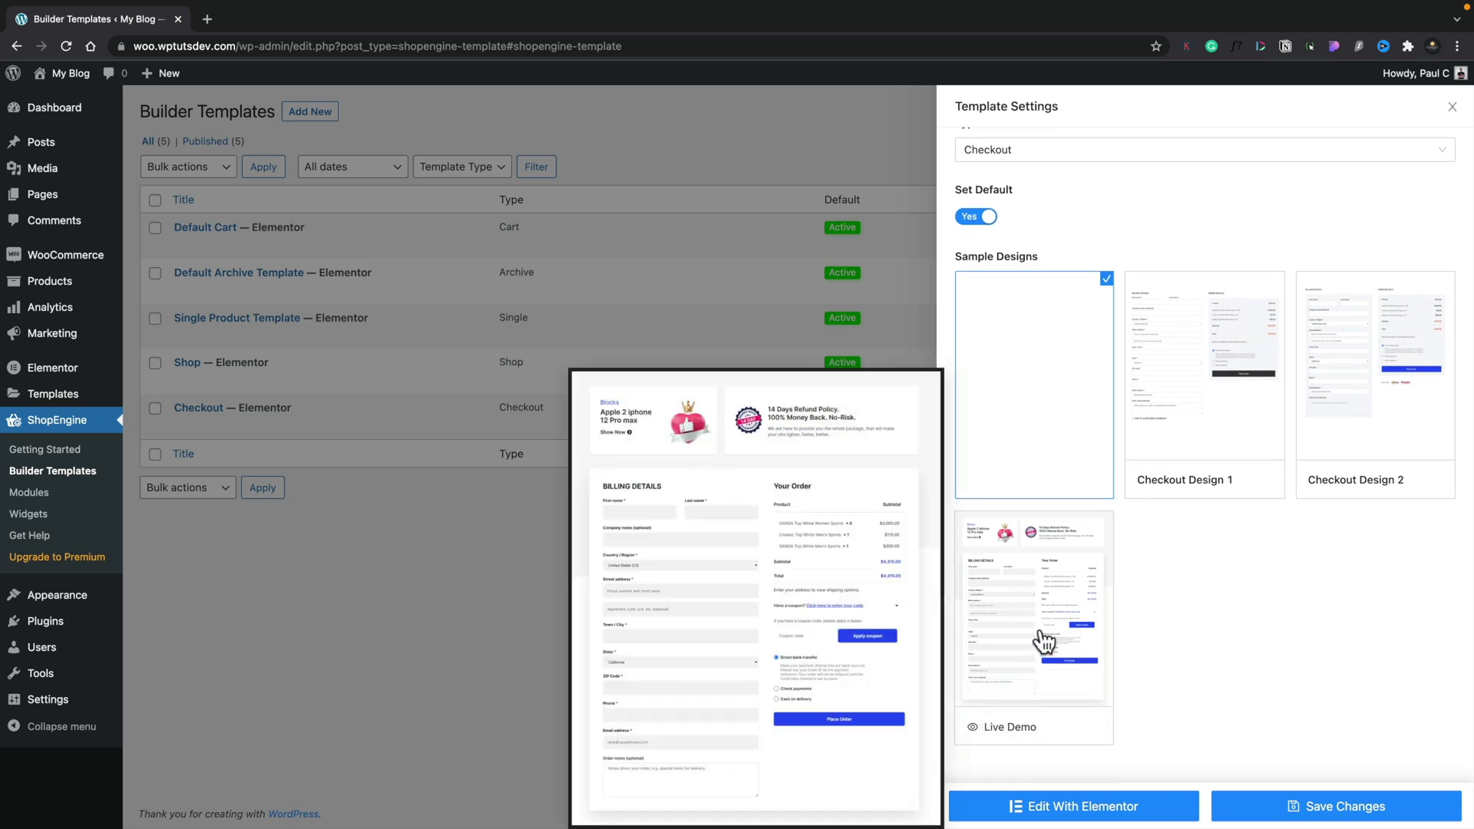
pyautogui.click(1044, 639)
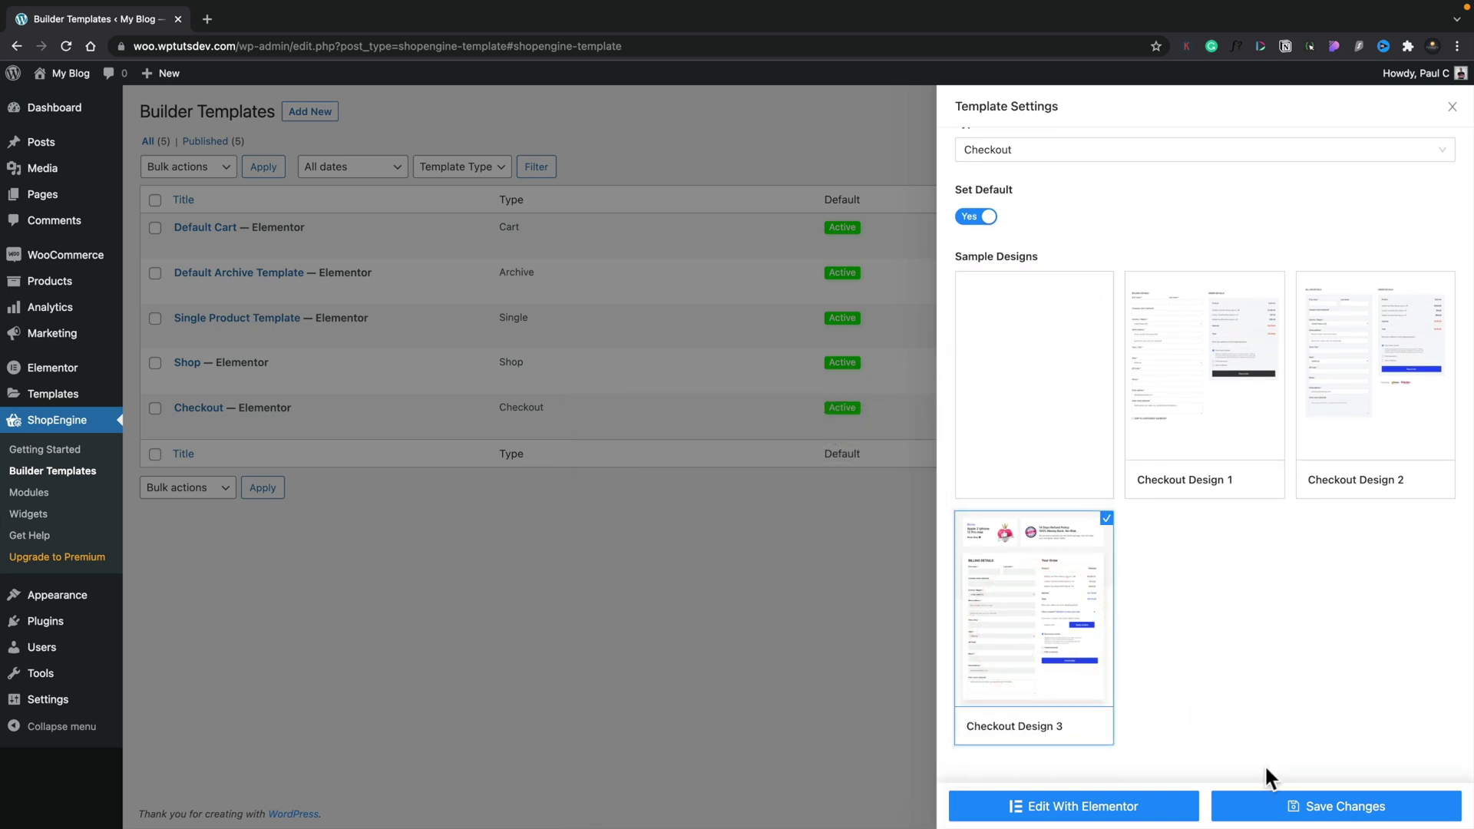
pyautogui.click(1117, 808)
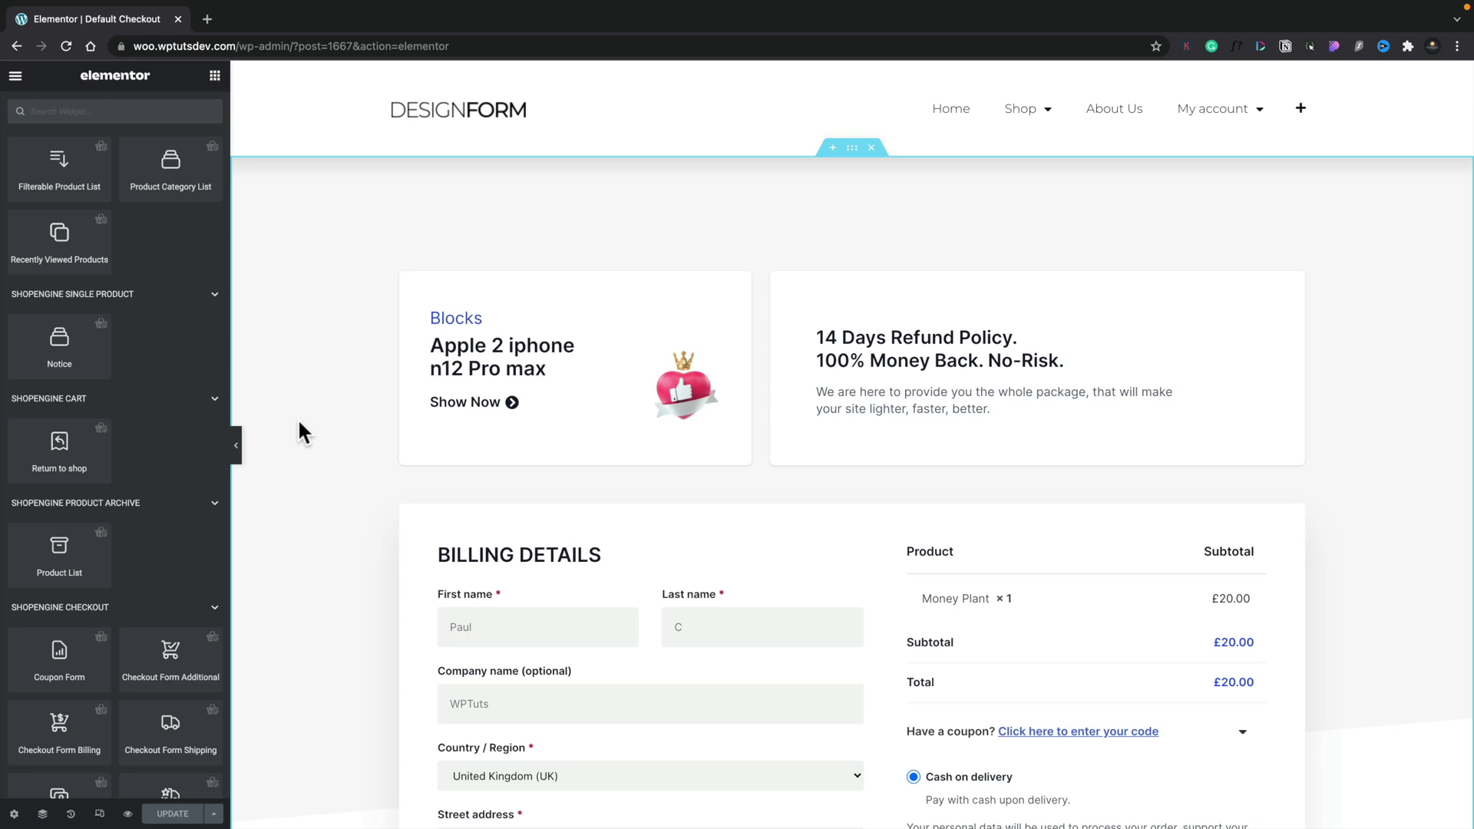
pyautogui.scroll(-5, 299, 422)
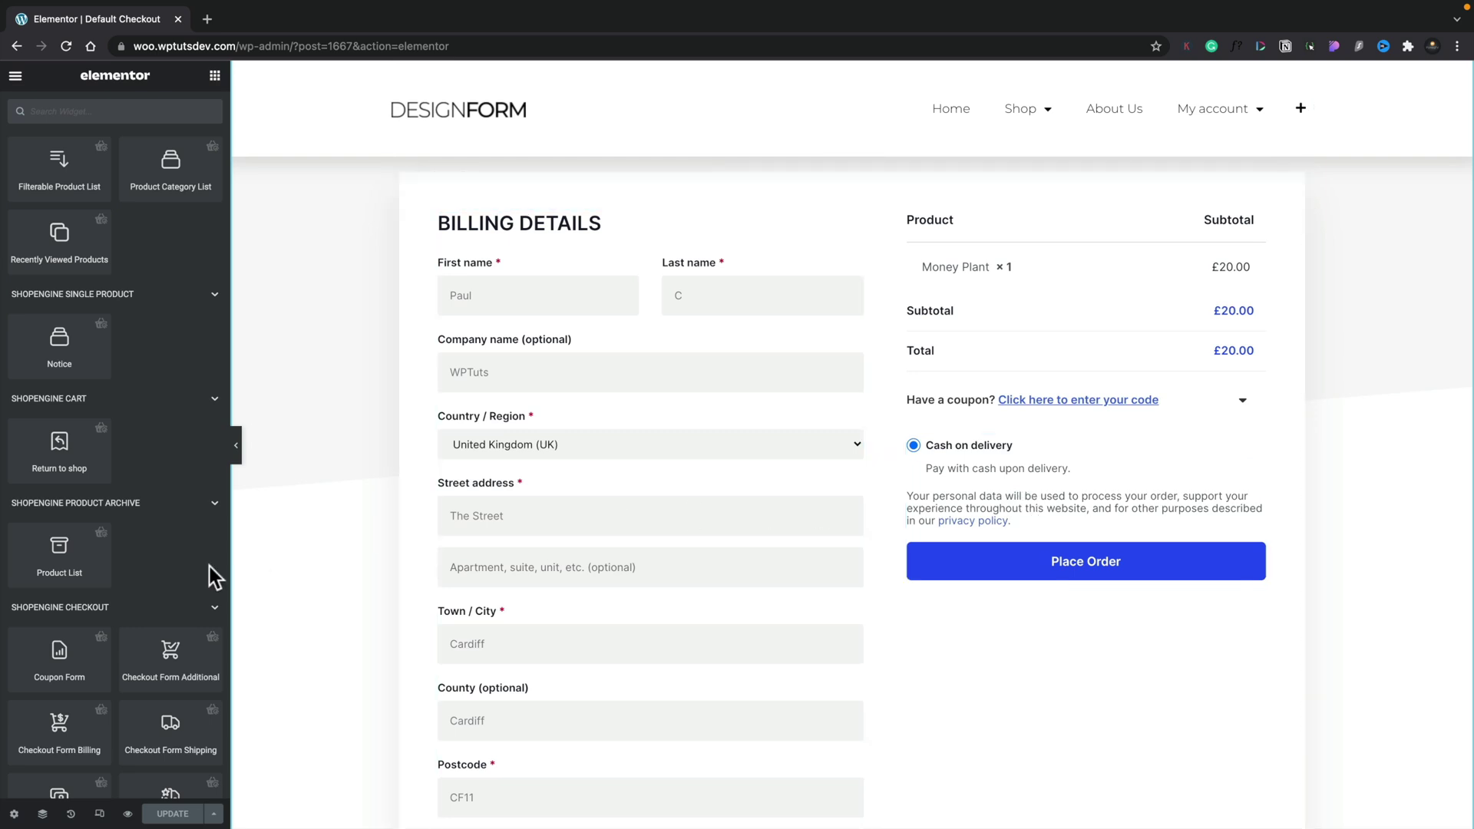
pyautogui.scroll(-2, 127, 579)
pyautogui.scroll(-3, 129, 580)
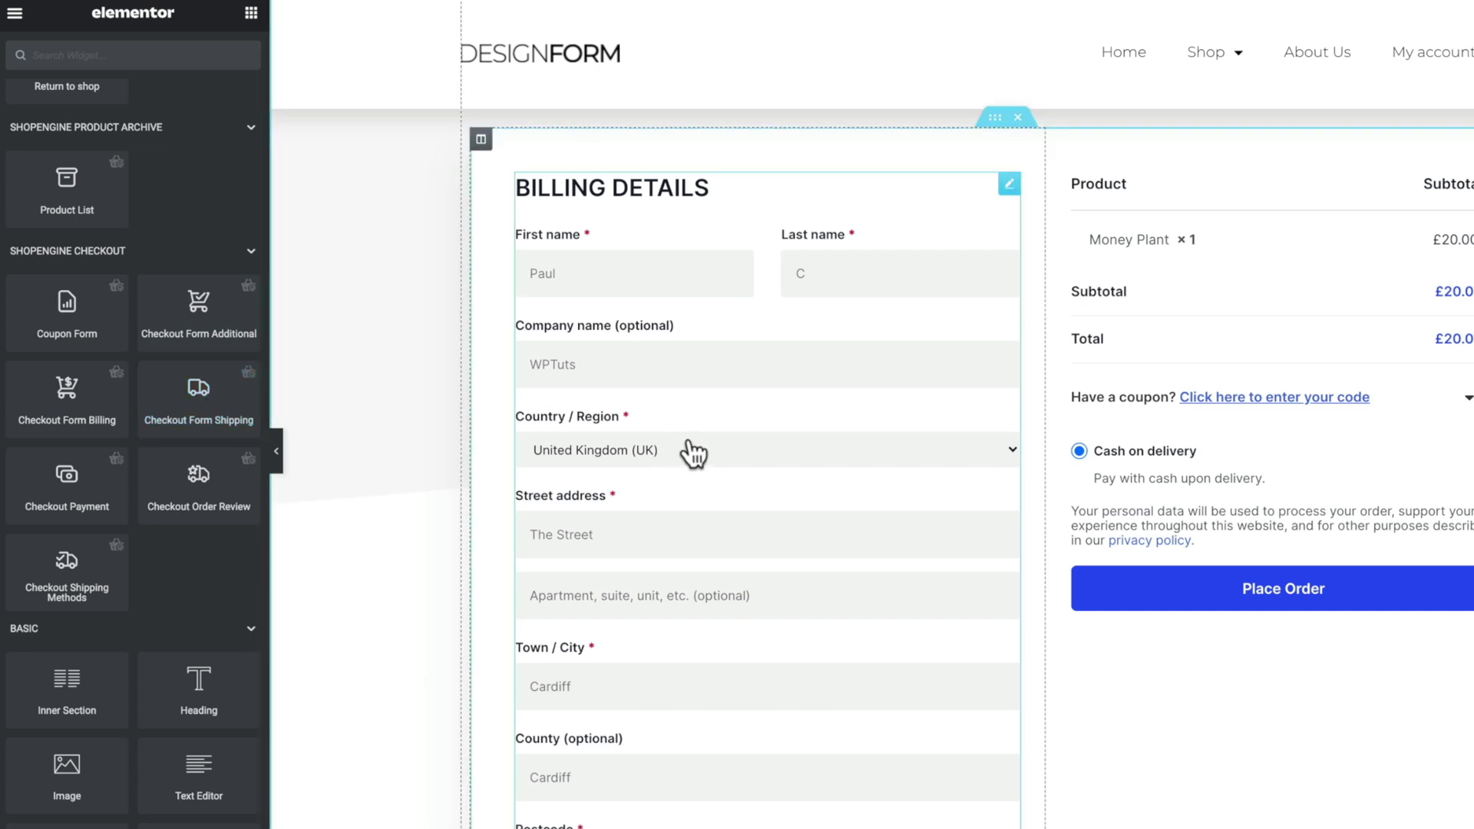
# Step: Set Hide Company Name and Hide phone to Yes in the billing widget's Field Visibility
pyautogui.click(1006, 184)
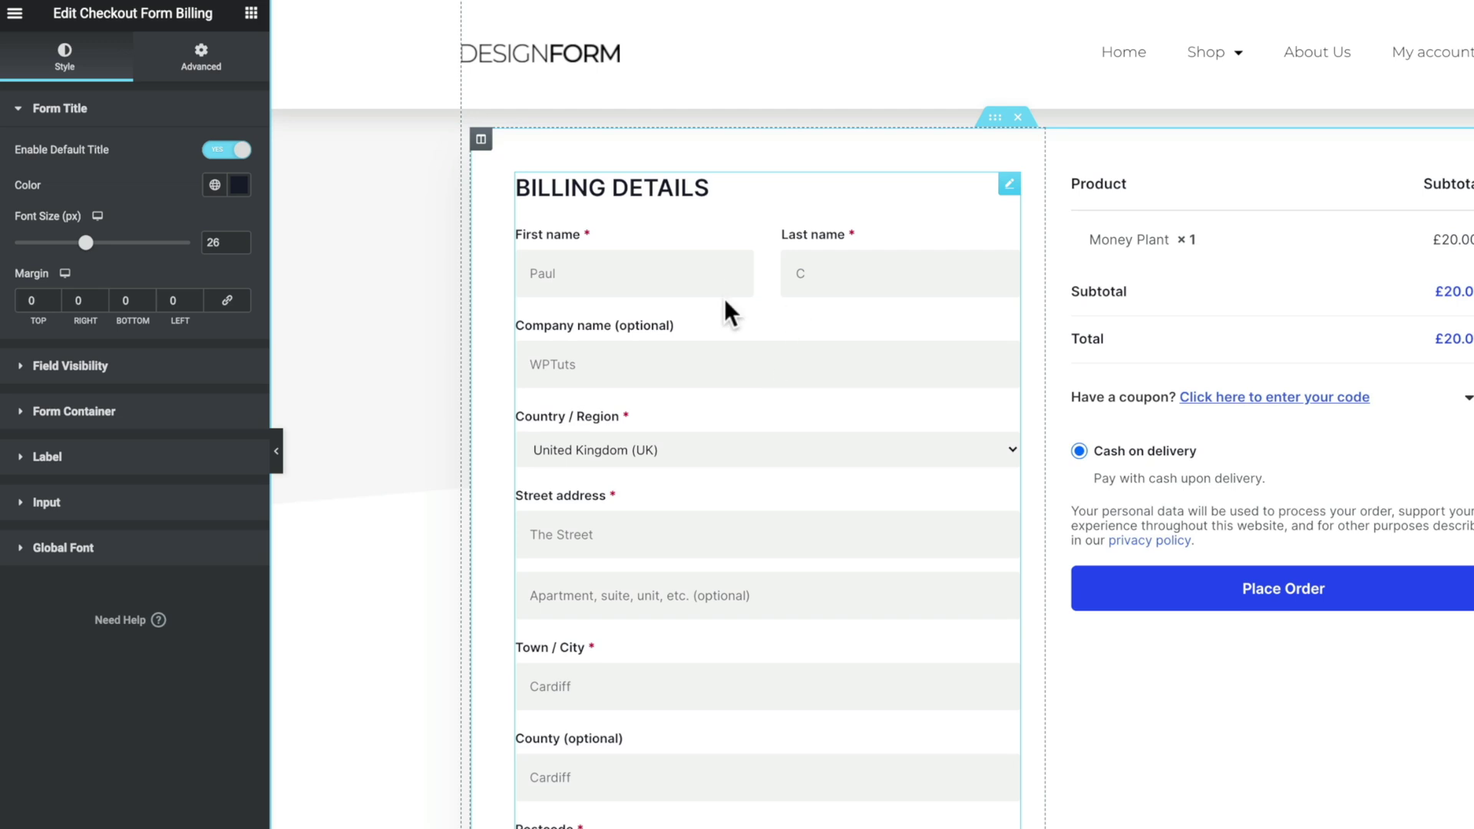
pyautogui.click(214, 149)
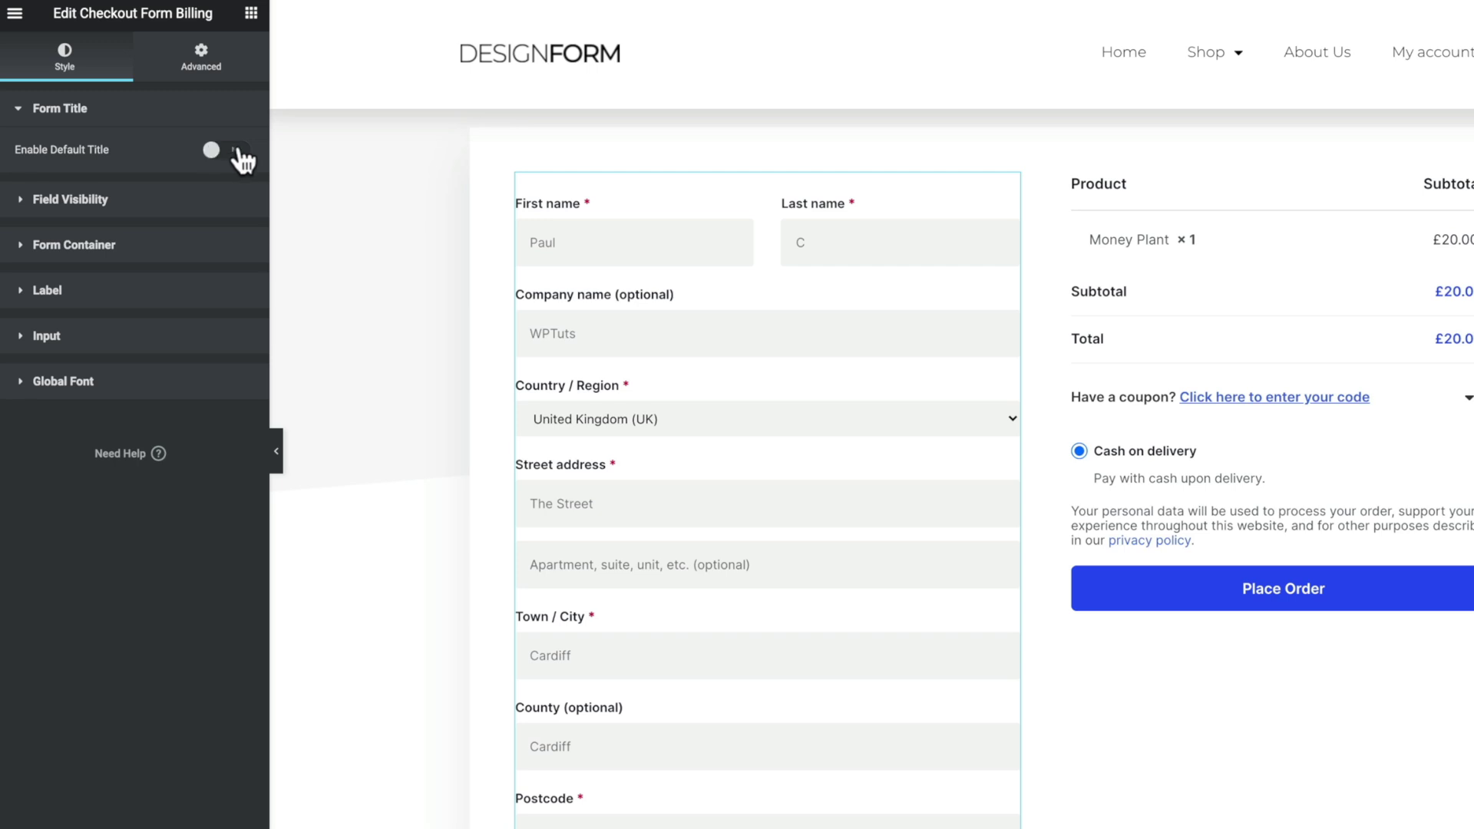
pyautogui.click(238, 150)
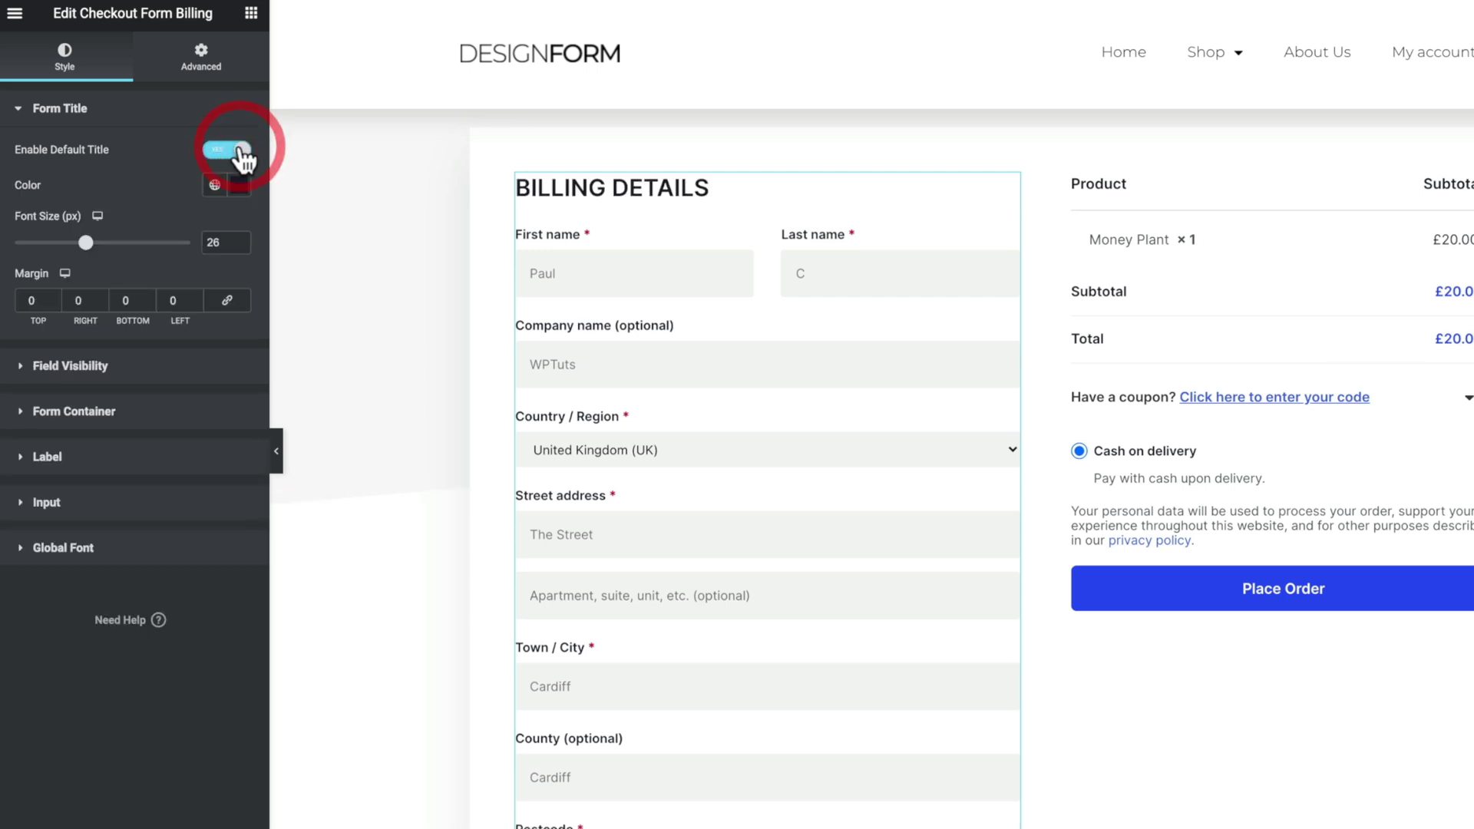
pyautogui.click(94, 359)
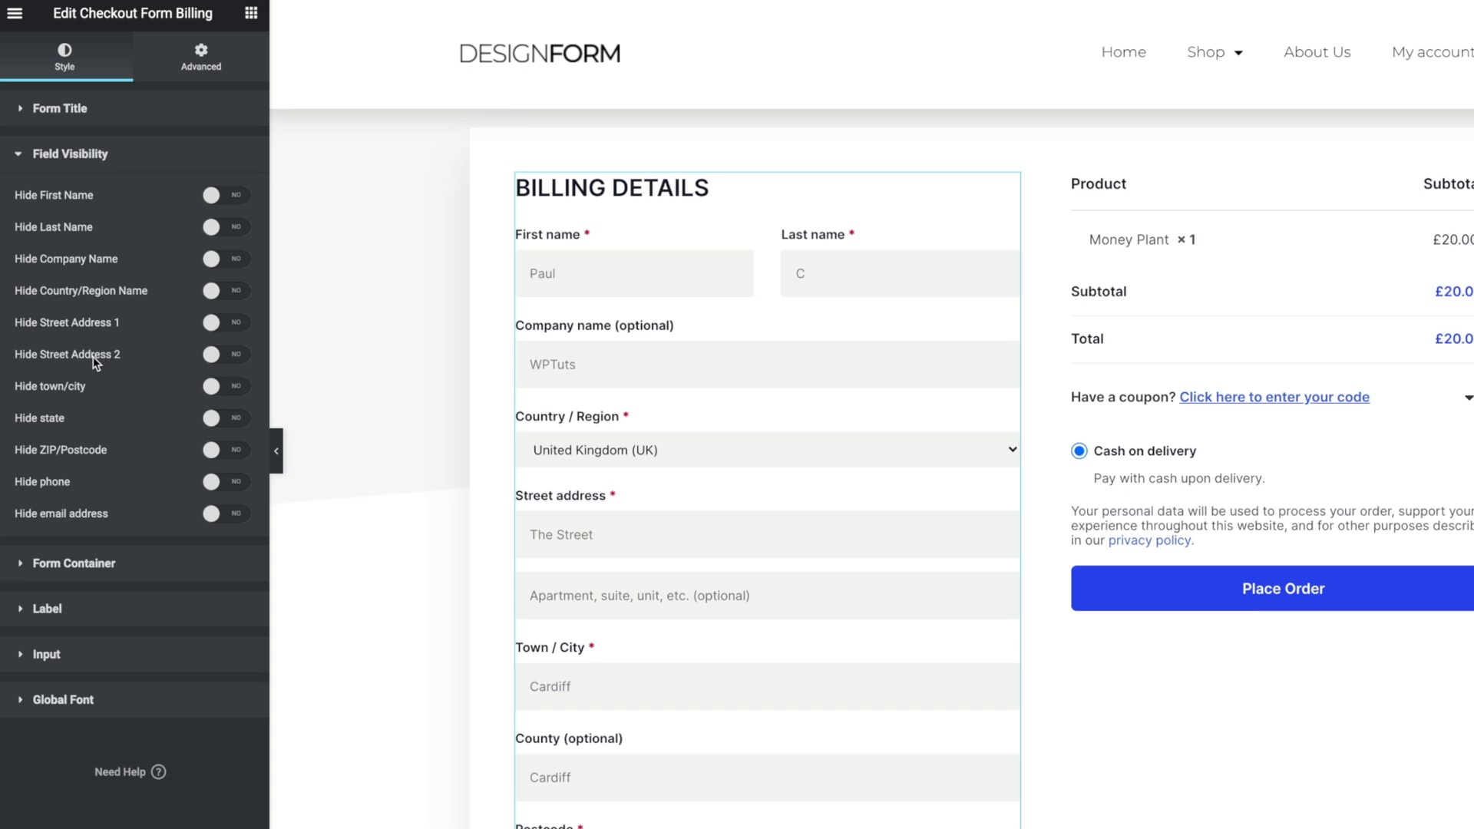
pyautogui.click(243, 259)
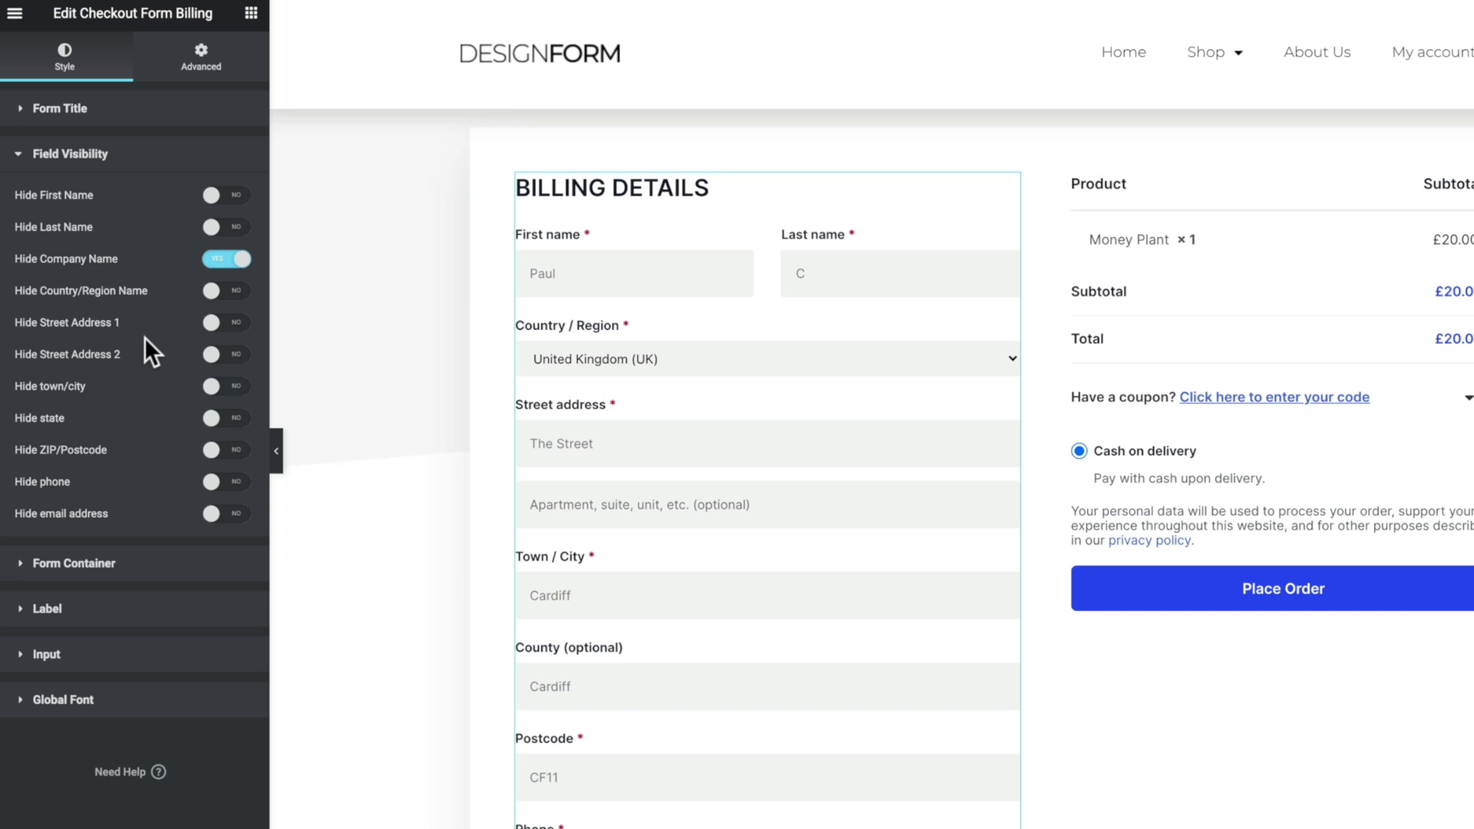
pyautogui.click(235, 482)
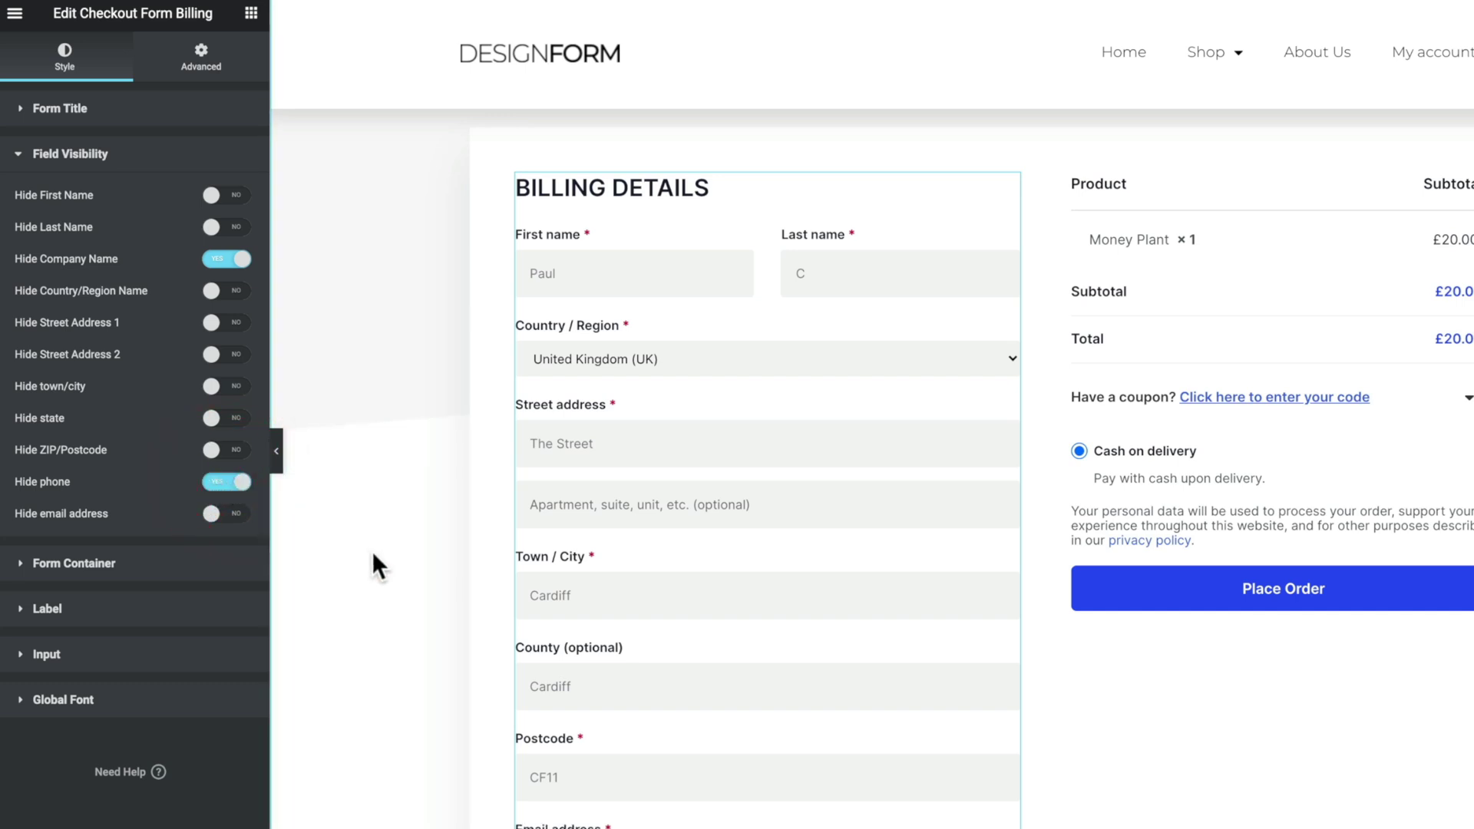
pyautogui.scroll(-2, 372, 550)
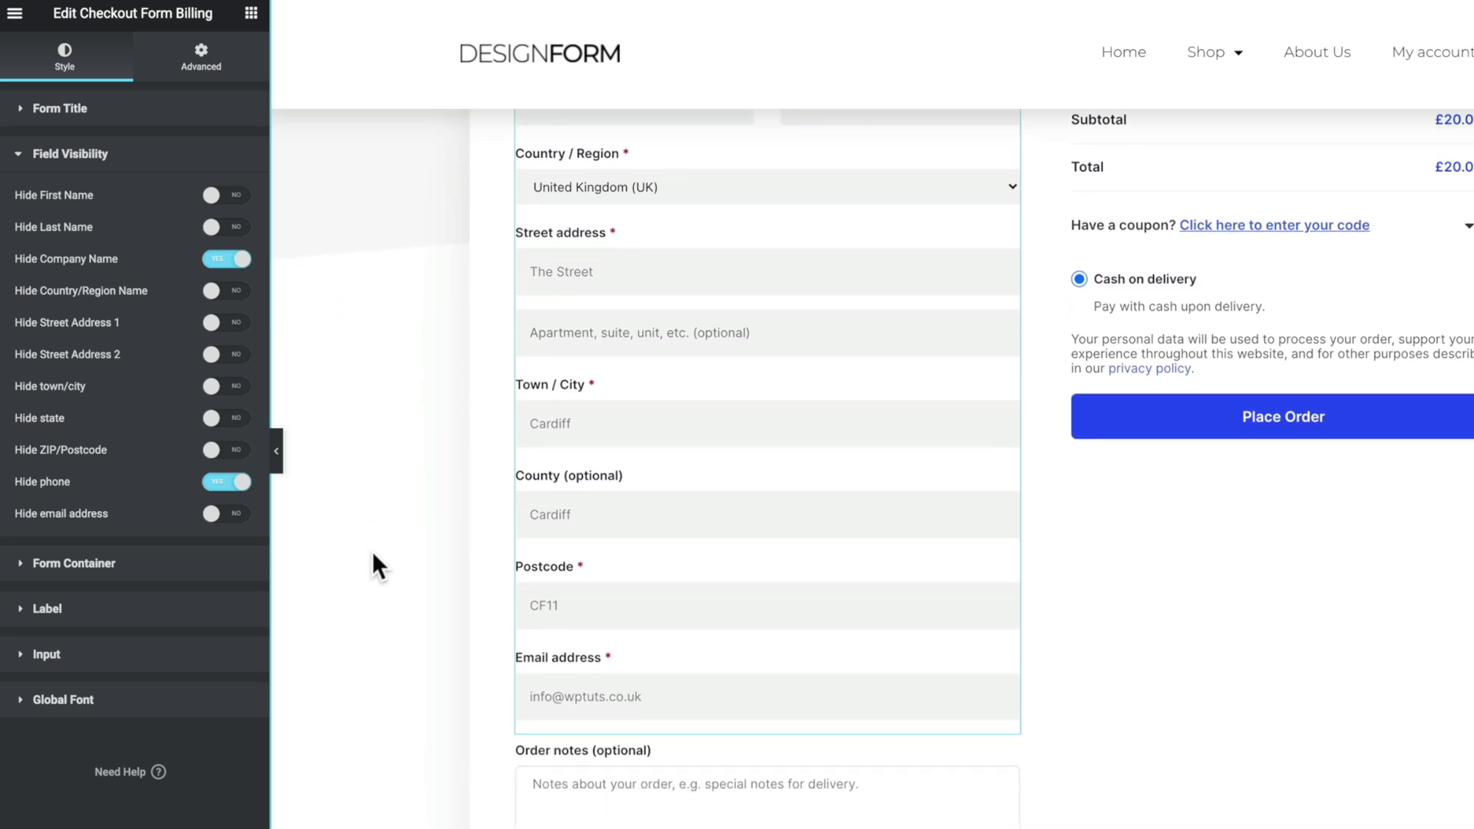
# Step: Review the billing form's container, label and input style settings, keeping labels left-aligned
pyautogui.click(89, 564)
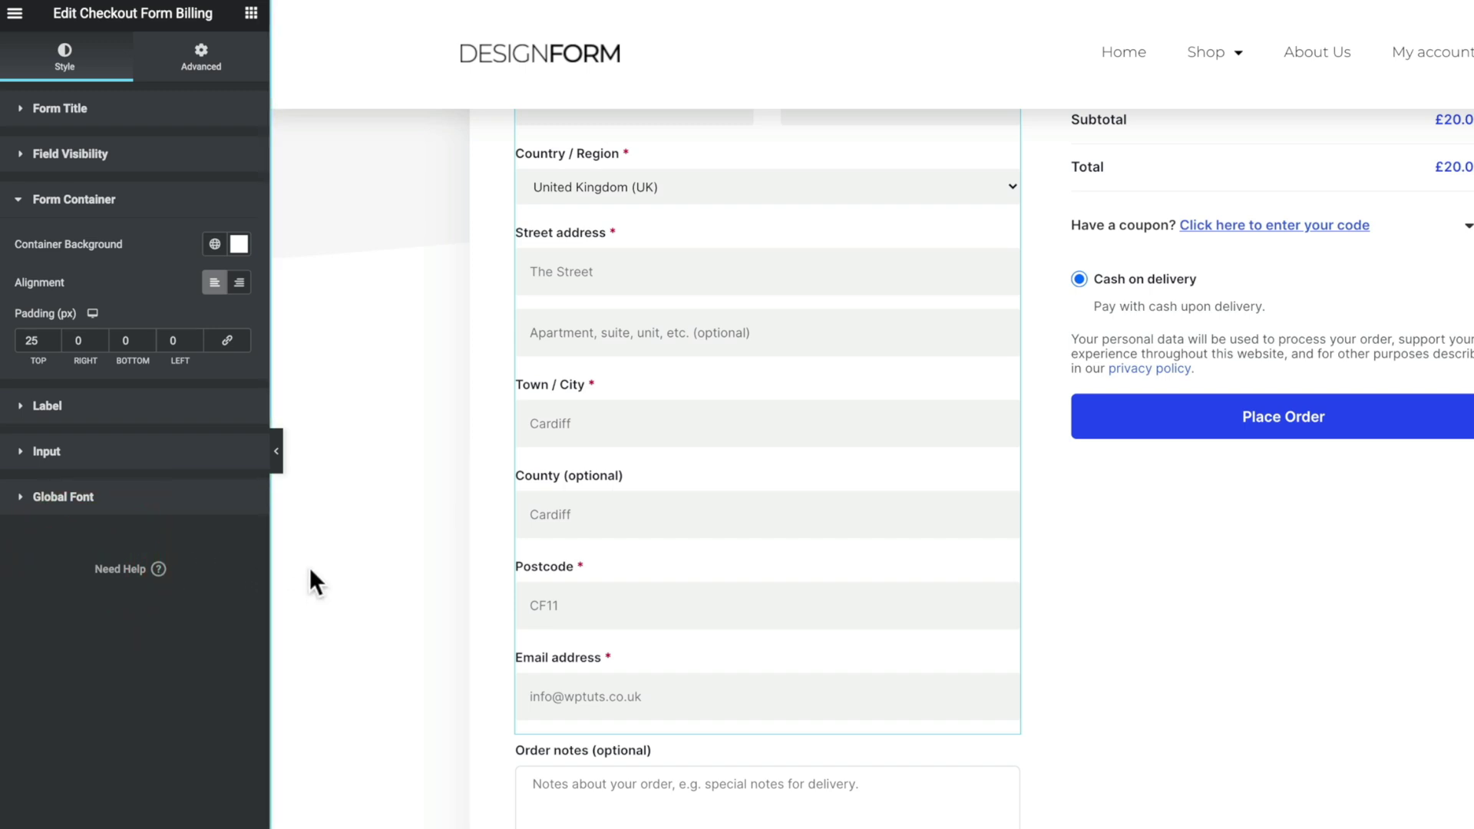
pyautogui.click(239, 282)
pyautogui.click(215, 283)
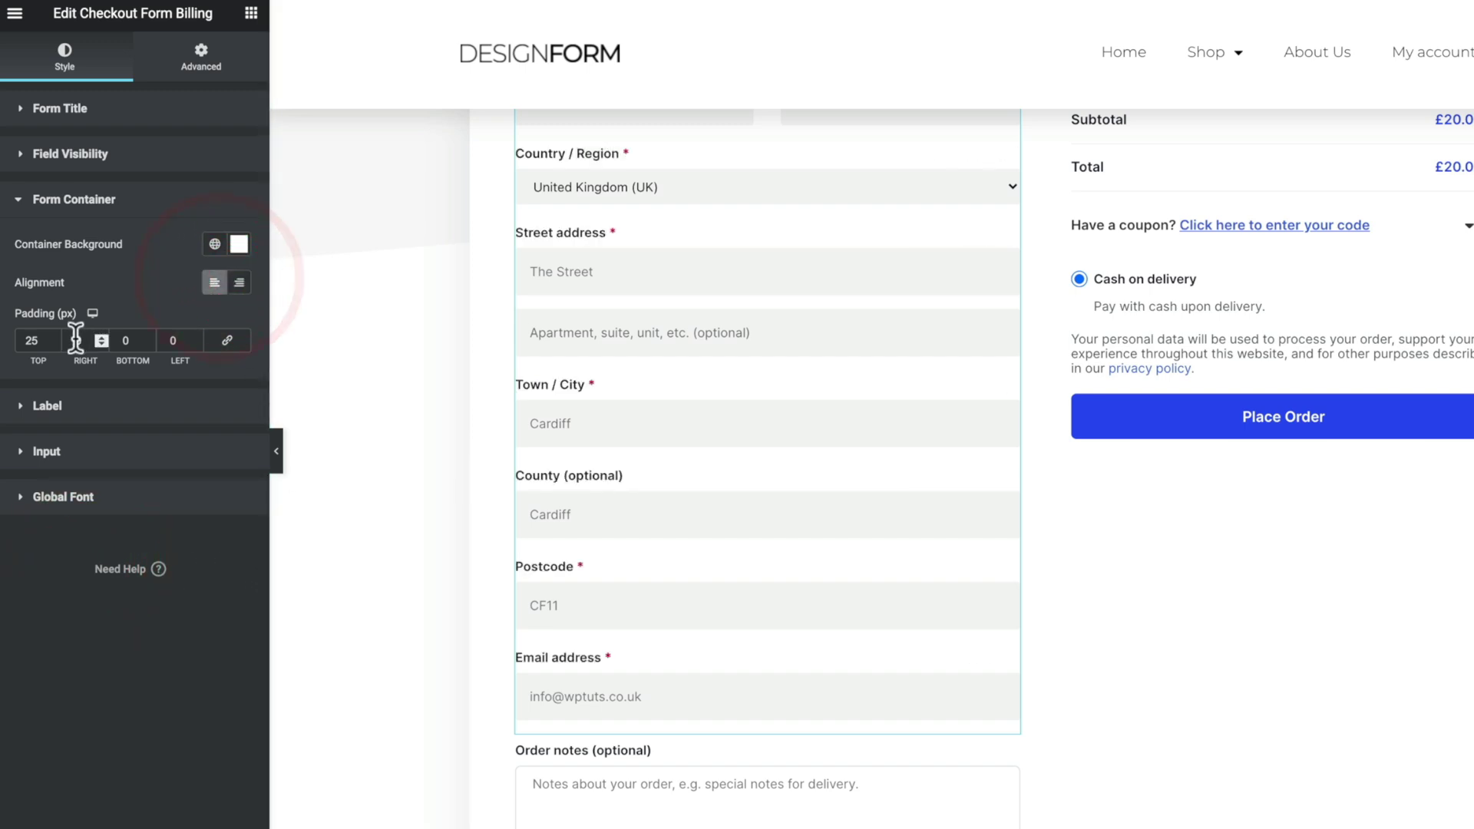
pyautogui.click(58, 404)
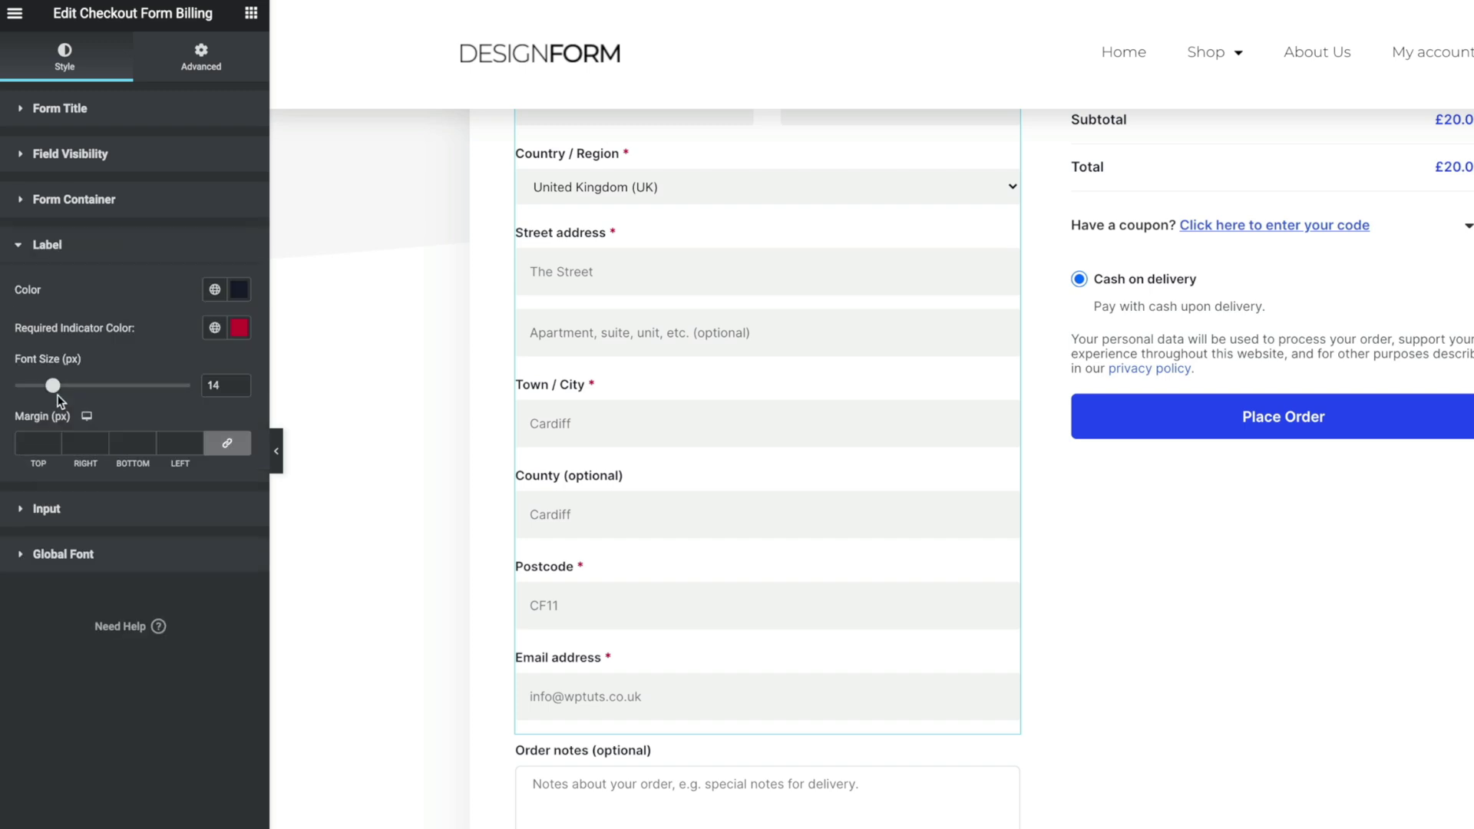
pyautogui.click(57, 514)
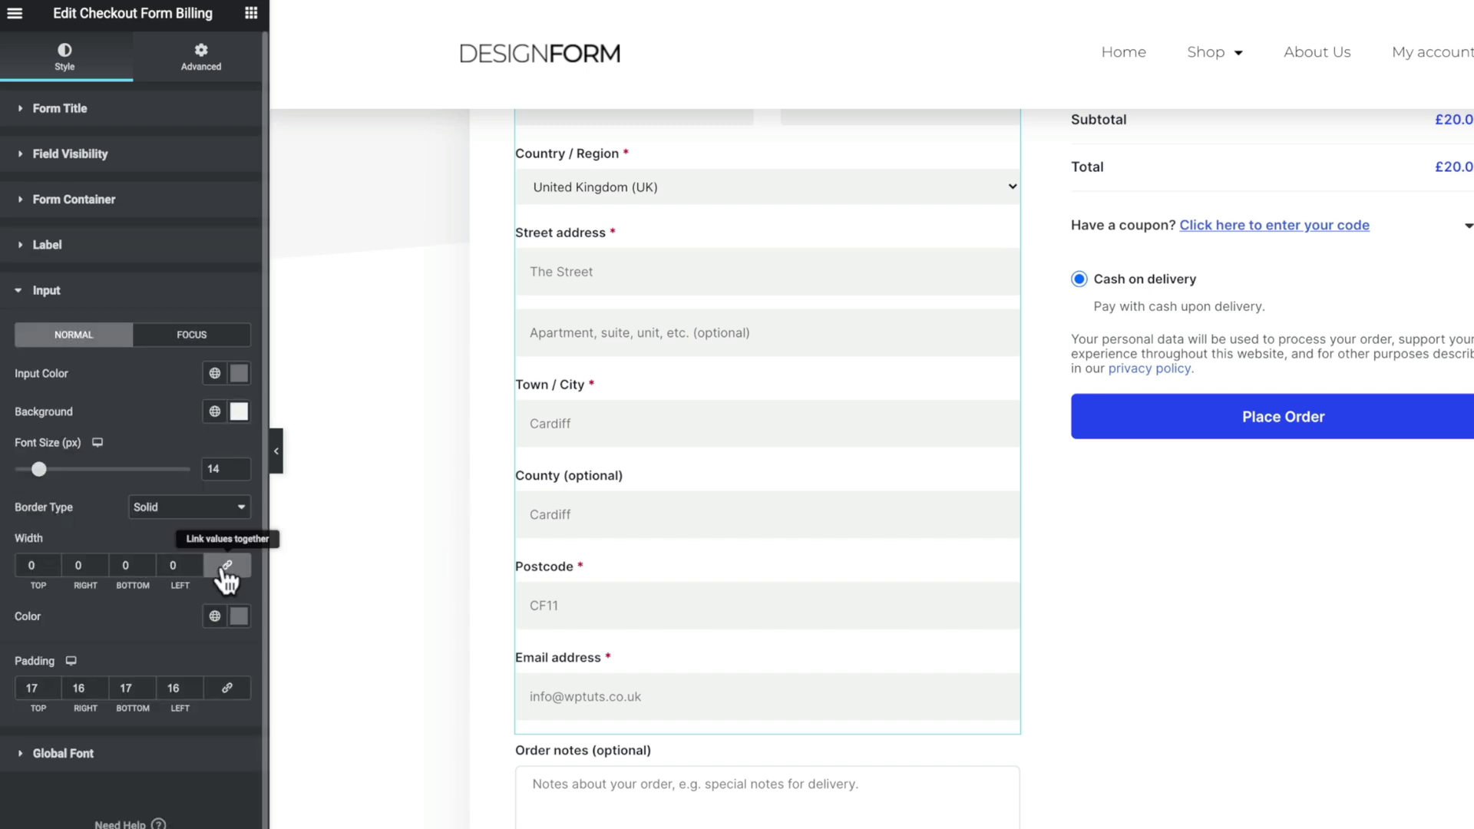
pyautogui.scroll(-2, 371, 620)
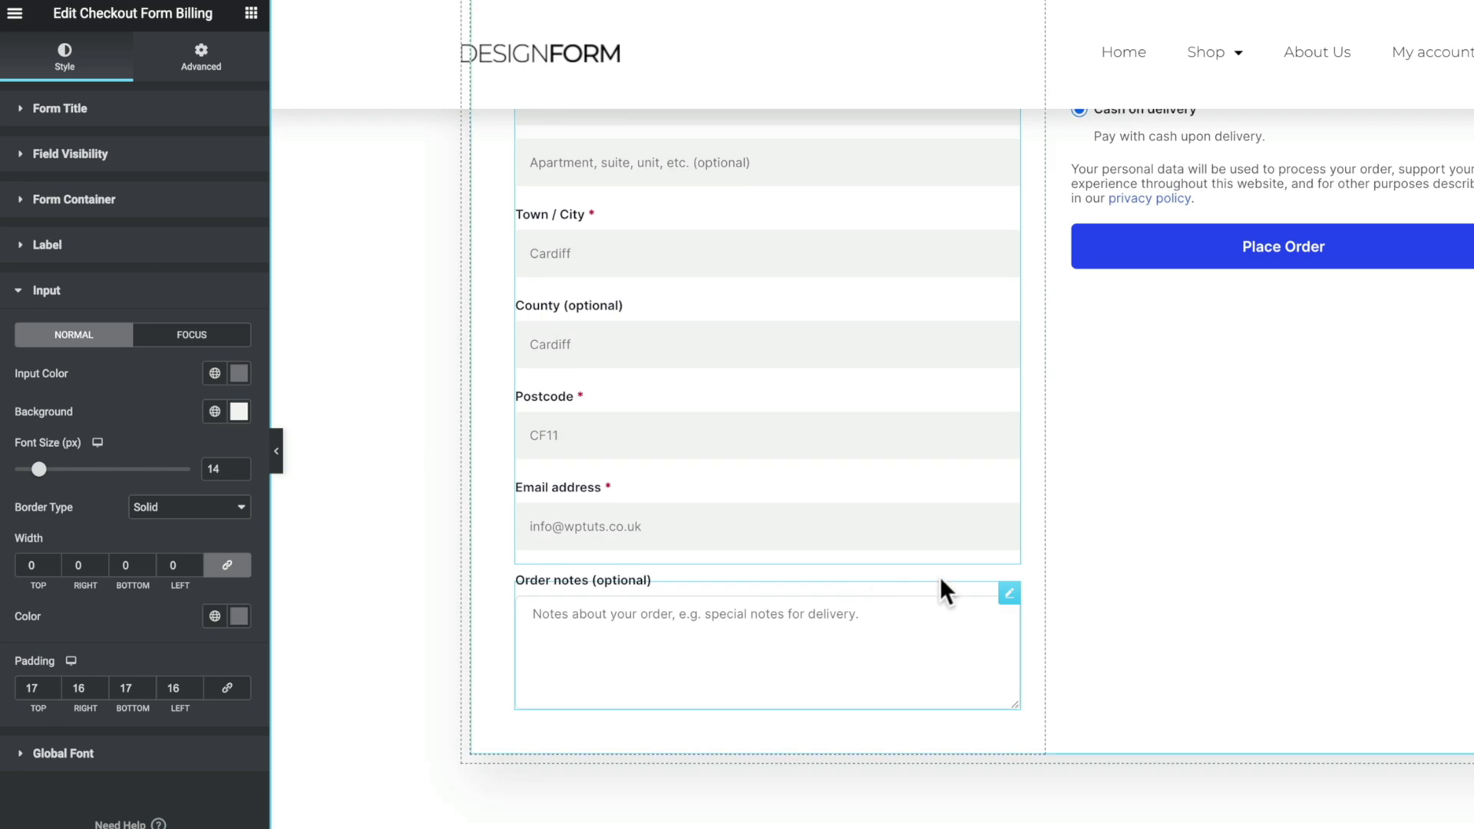
# Step: Delete the Order notes widget from the checkout template
pyautogui.click(1007, 588)
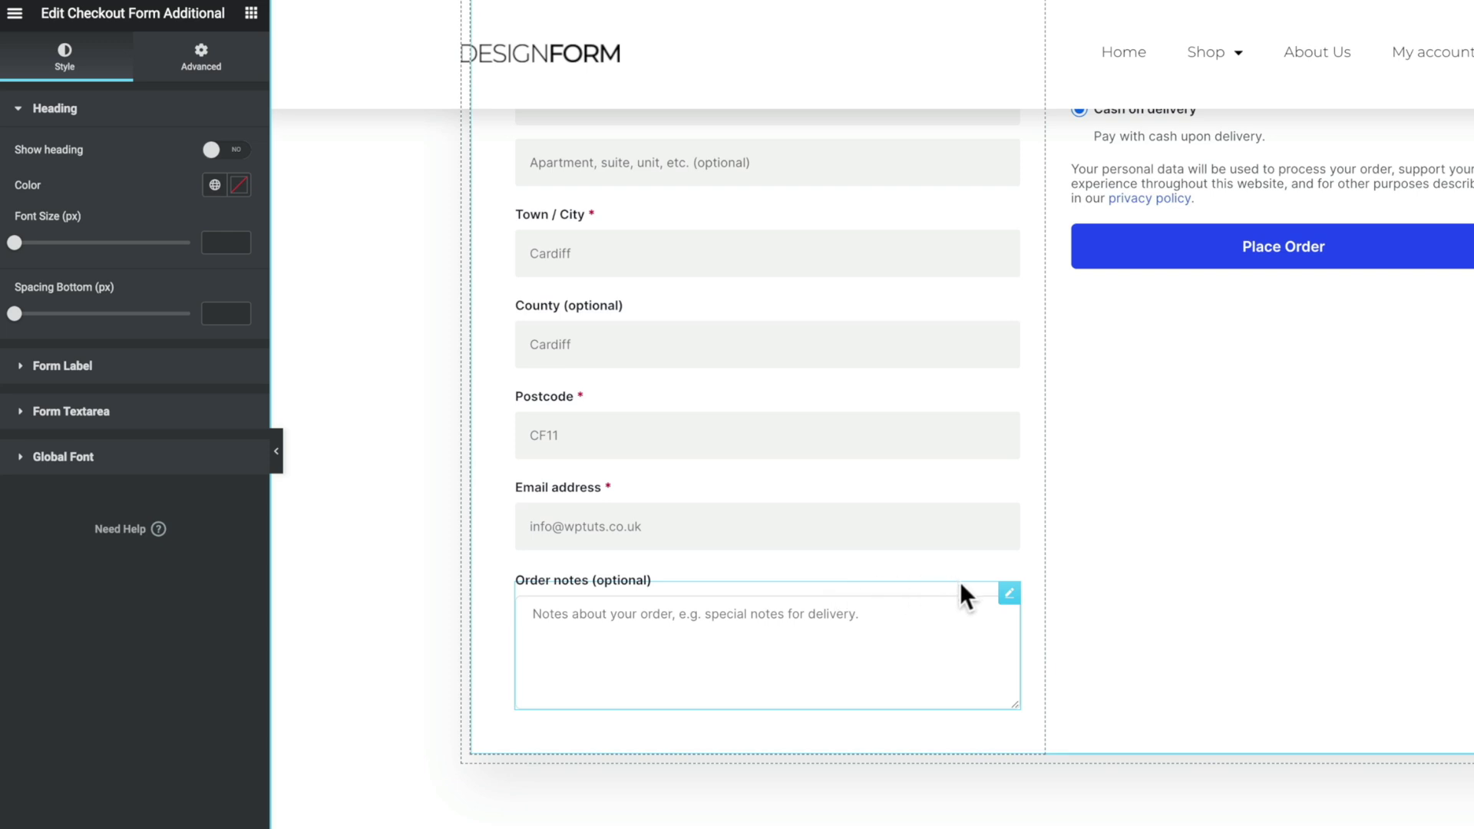
pyautogui.click(1004, 594)
pyautogui.press('Delete')
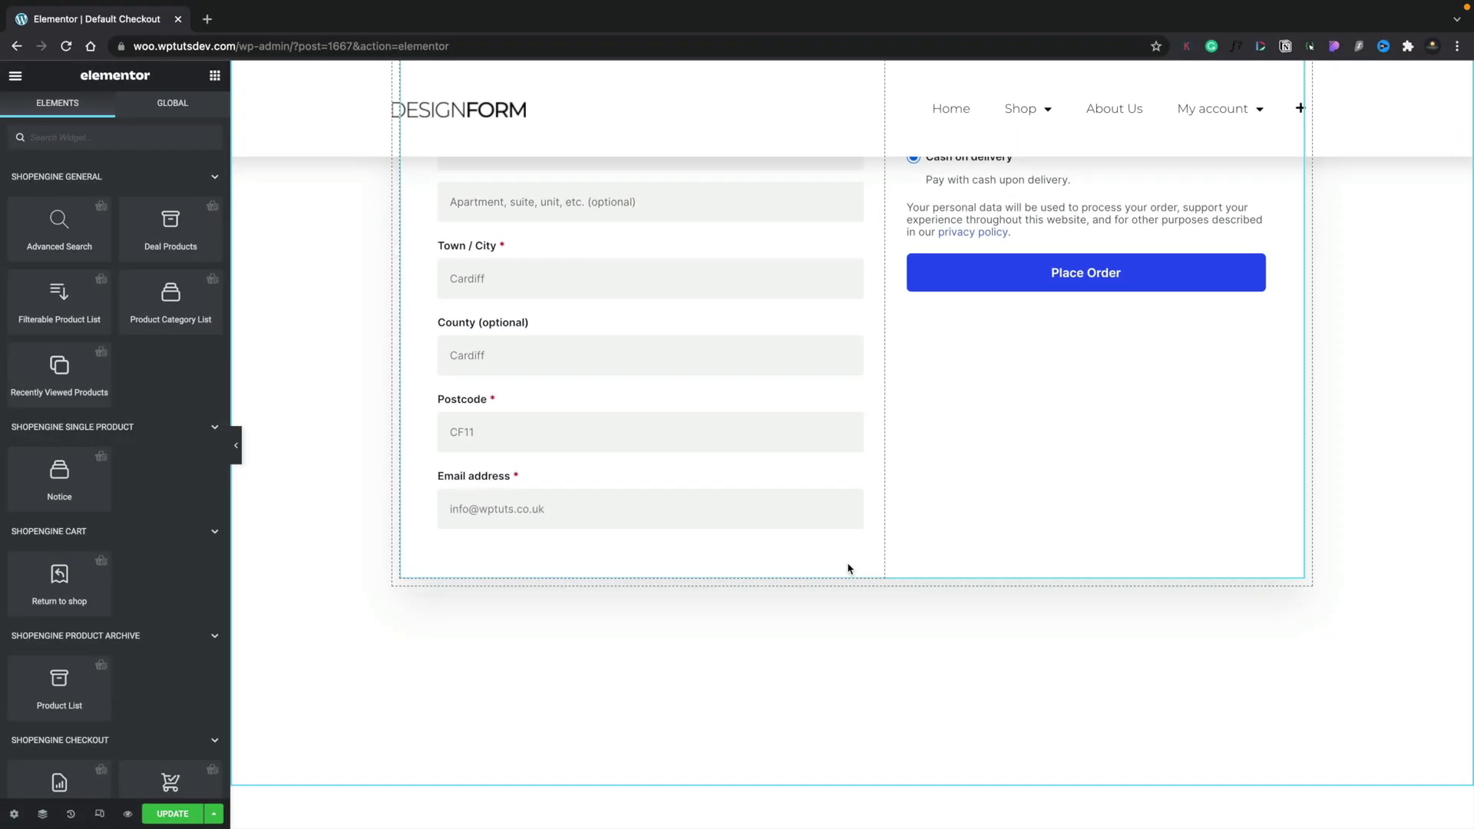
pyautogui.scroll(5, 1002, 462)
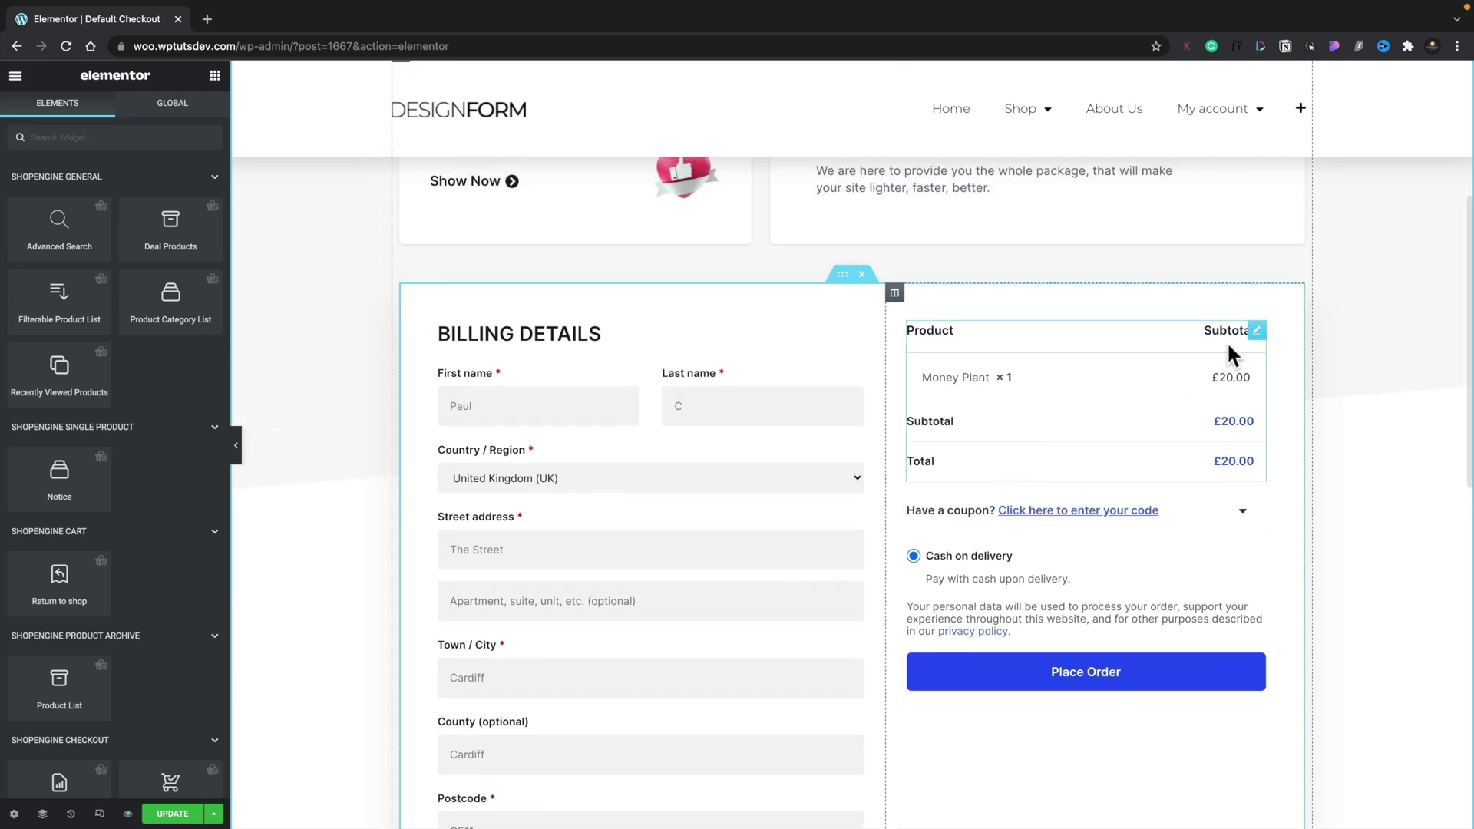
# Step: Set the order review Table Footer price colour to the green global Saved Color #4
pyautogui.click(1257, 332)
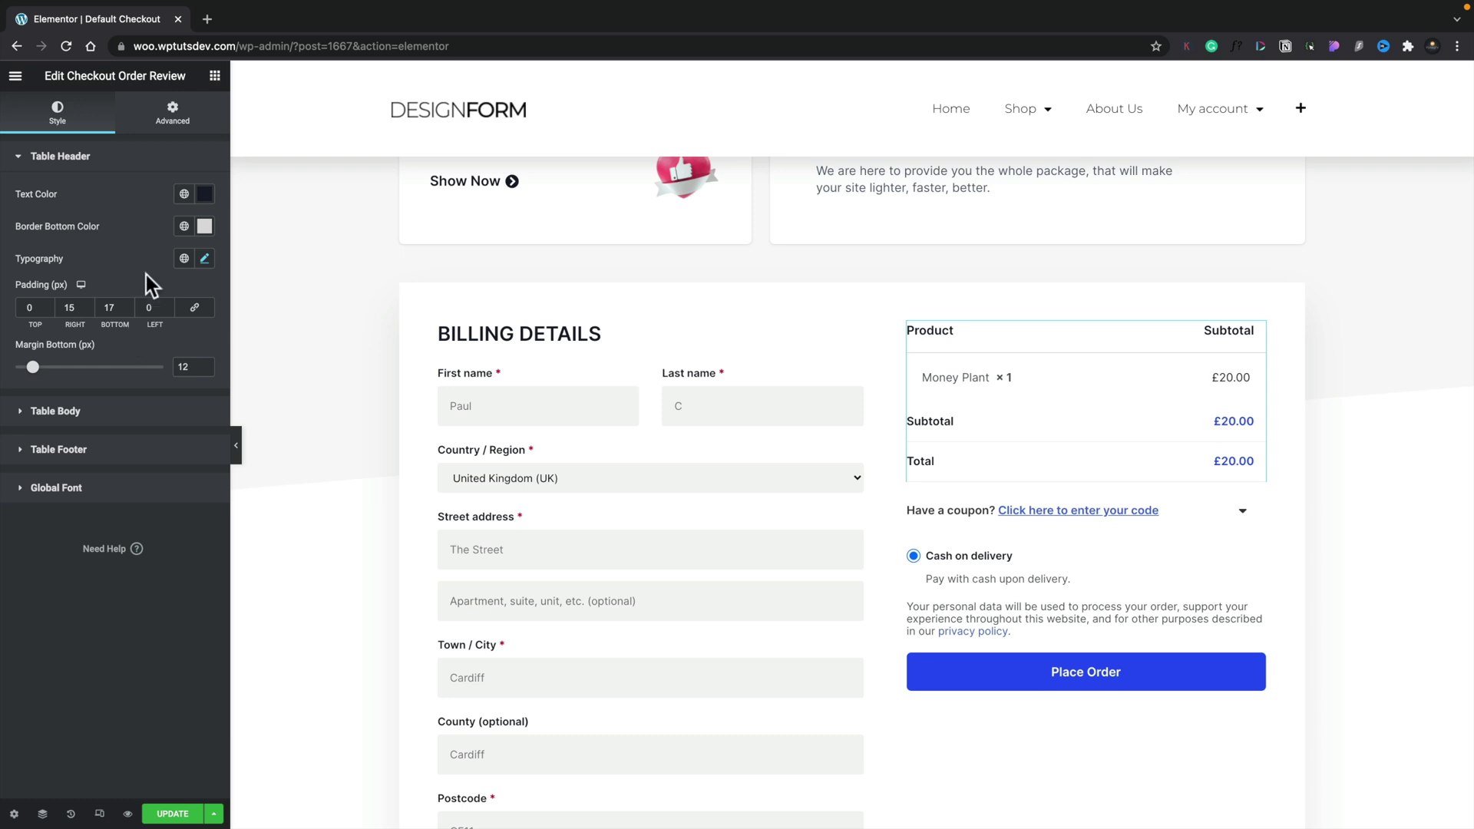
pyautogui.click(78, 447)
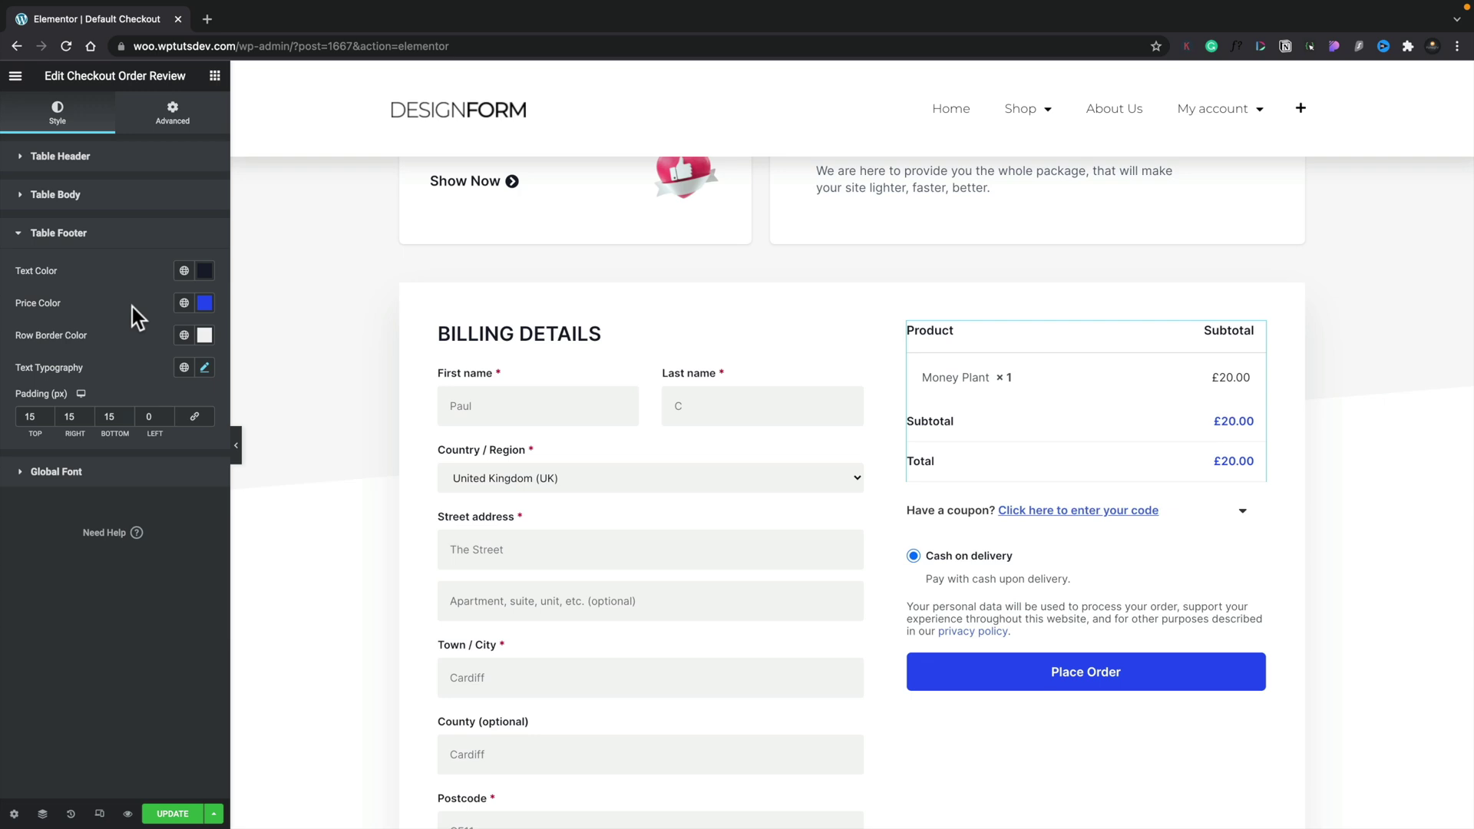
pyautogui.click(185, 304)
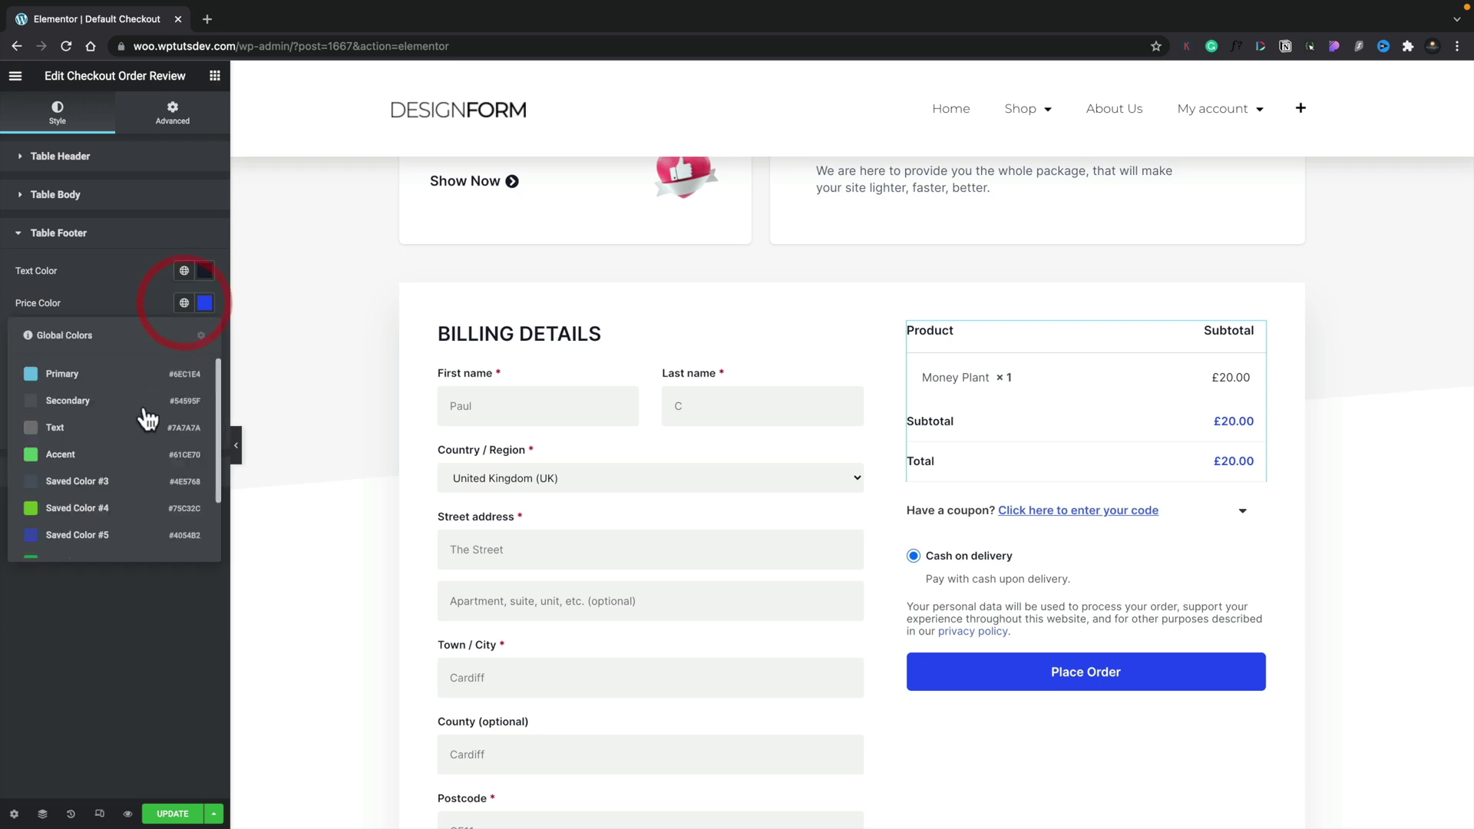
pyautogui.click(90, 511)
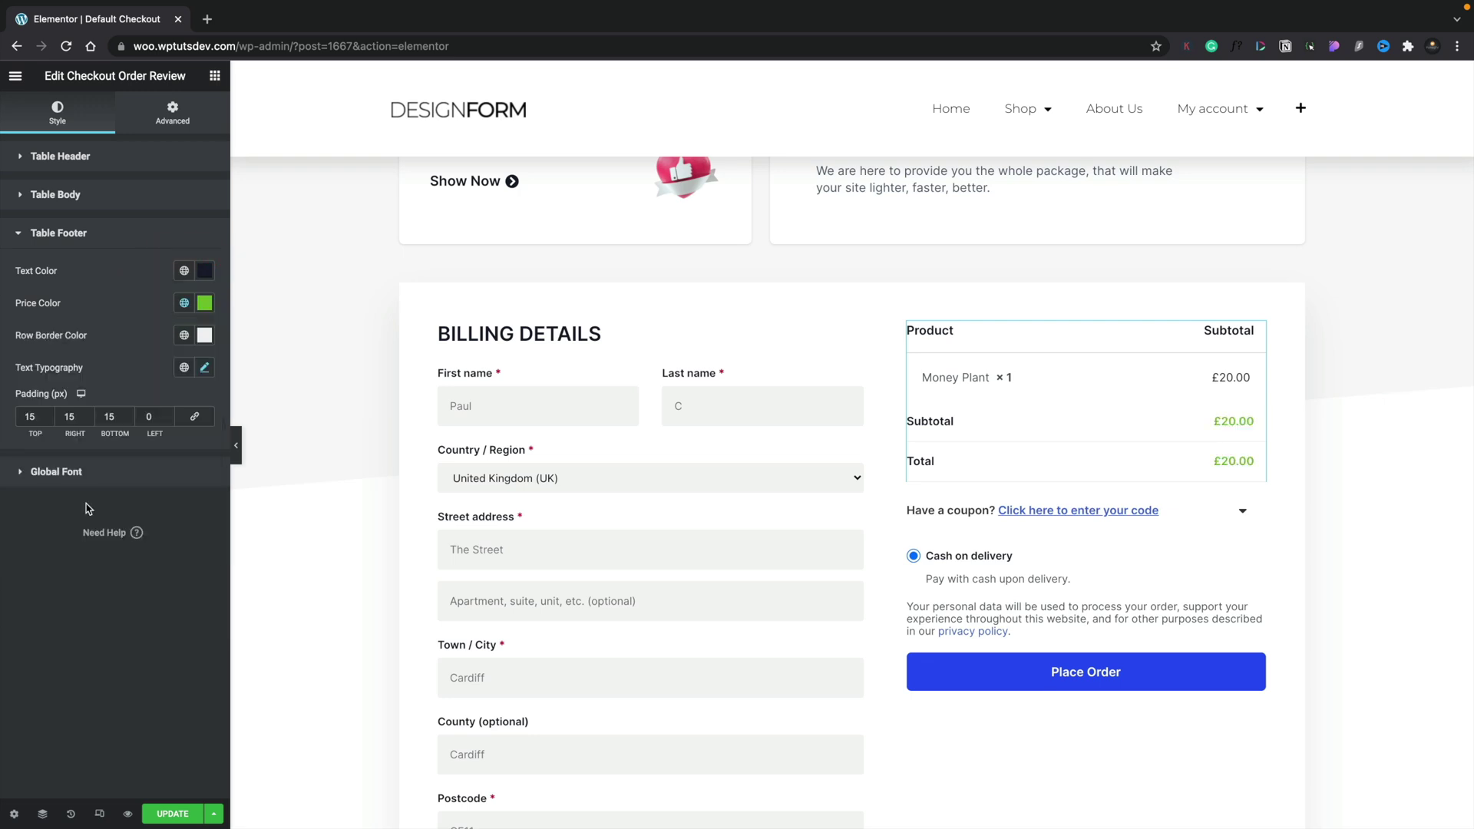
pyautogui.click(101, 614)
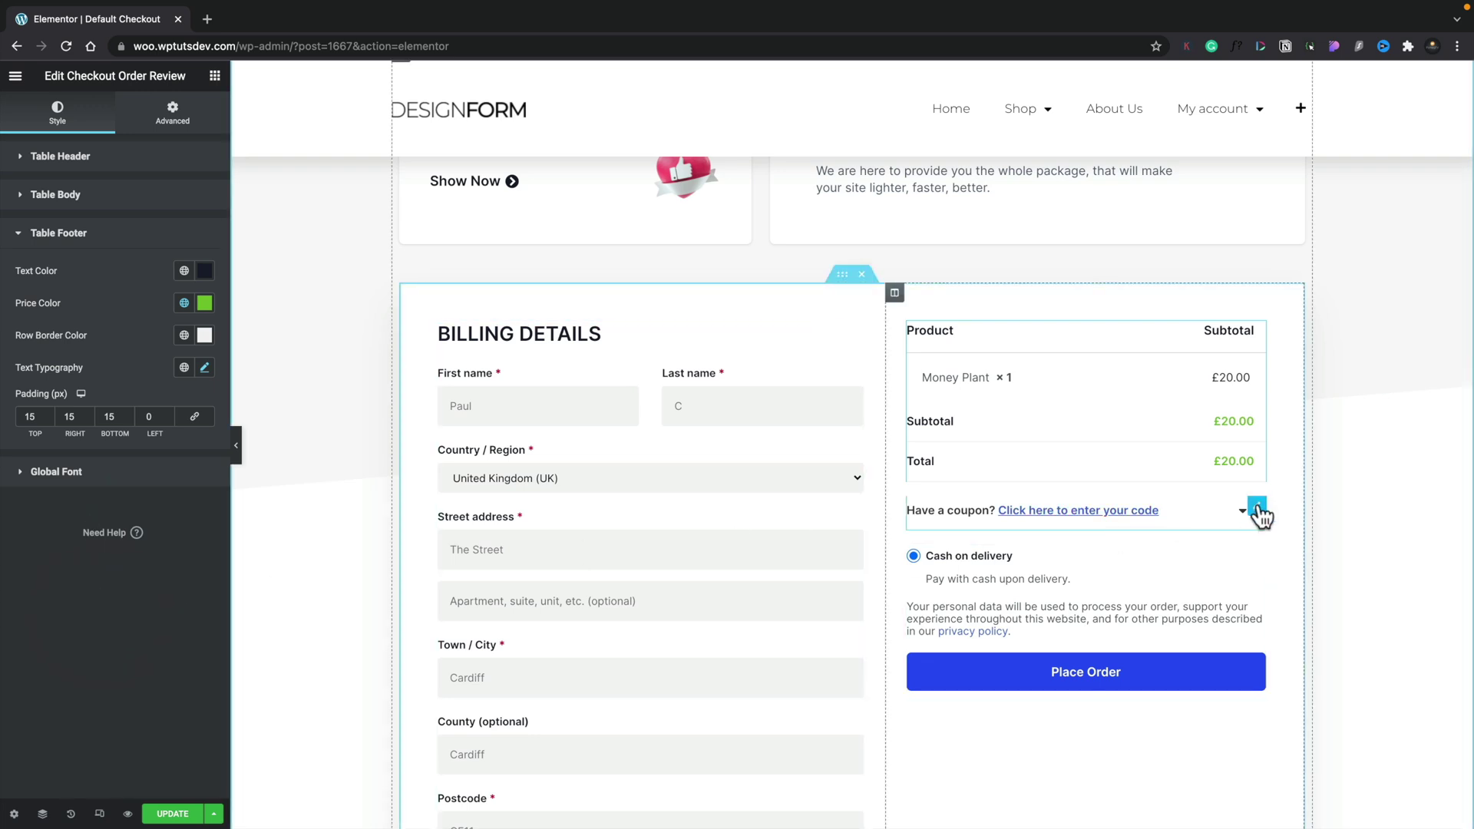
# Step: Set the coupon form's link colour to the green global colour
pyautogui.click(1258, 508)
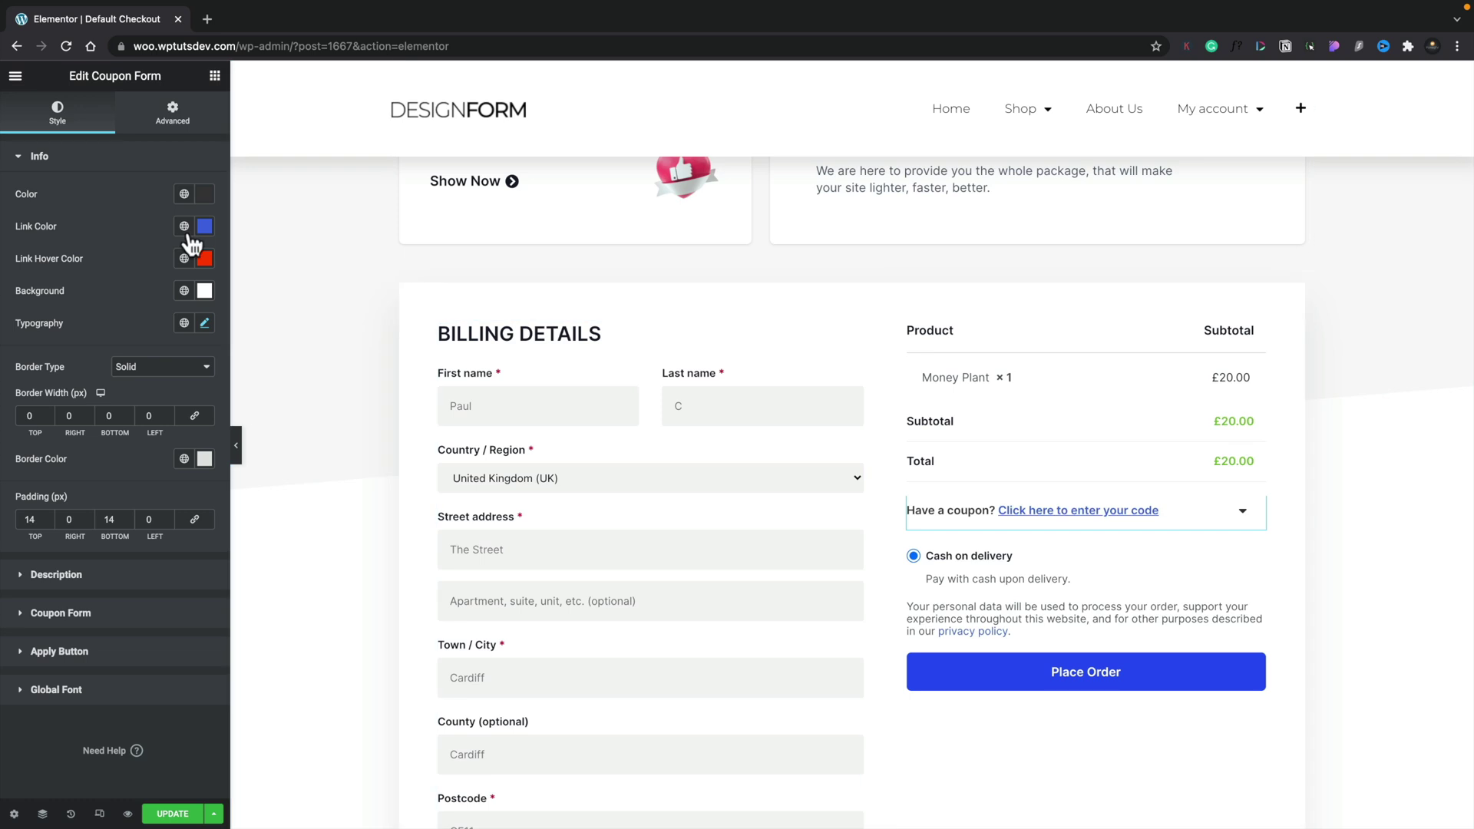
pyautogui.click(185, 226)
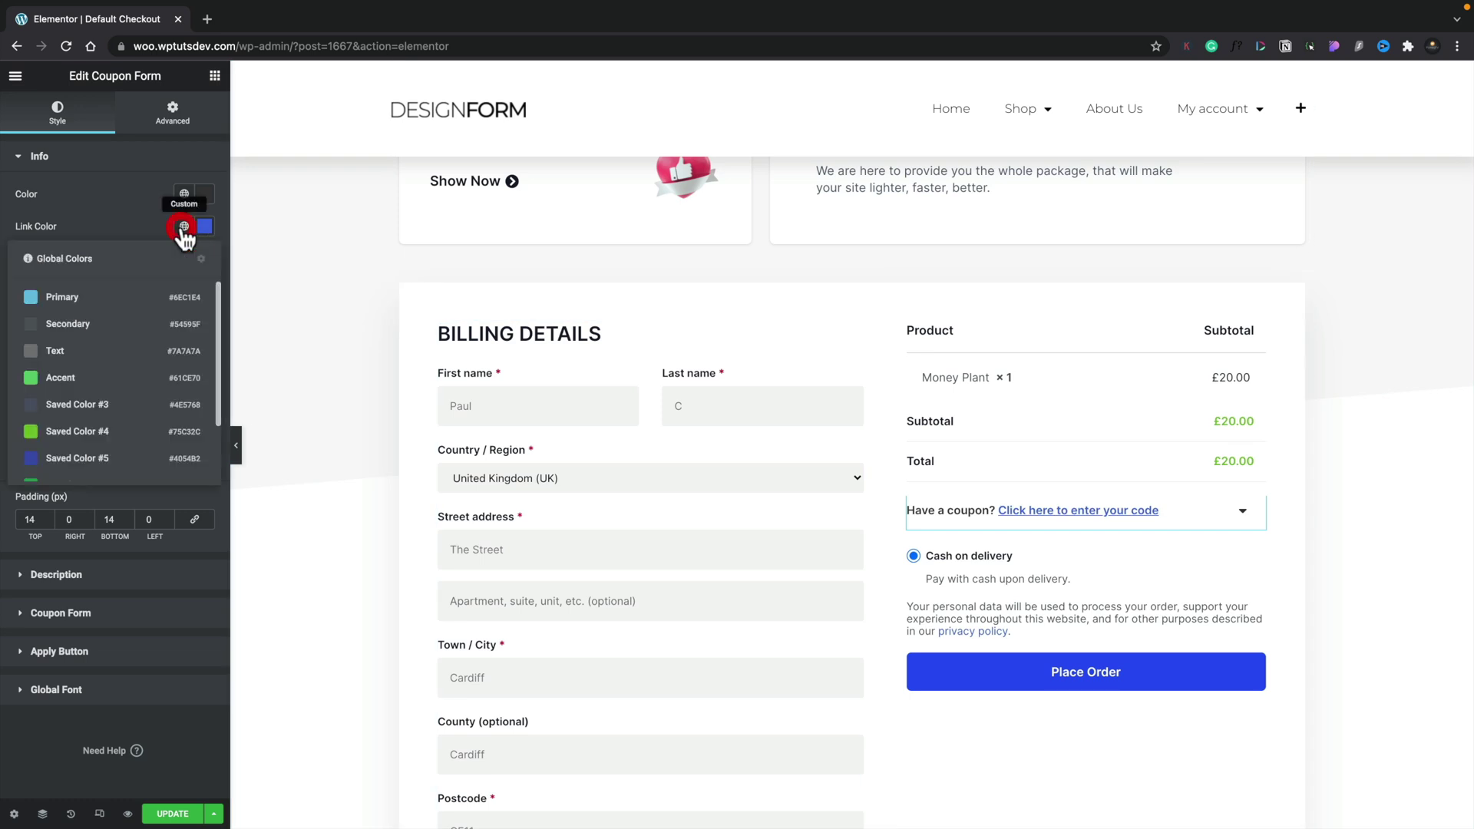
pyautogui.click(83, 427)
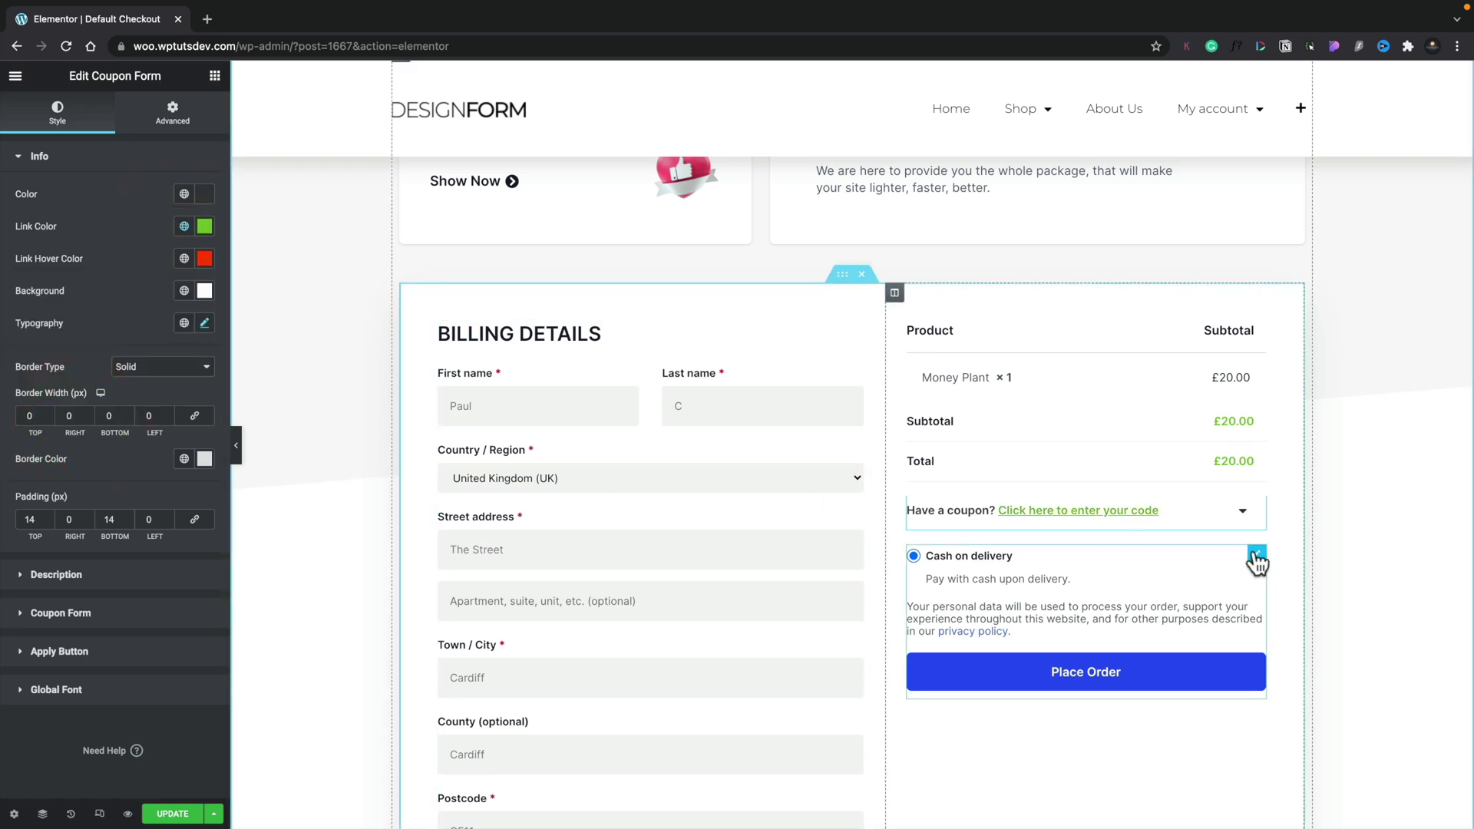
# Step: Make the privacy policy link and Place Order button background green, then save the template
pyautogui.click(1255, 553)
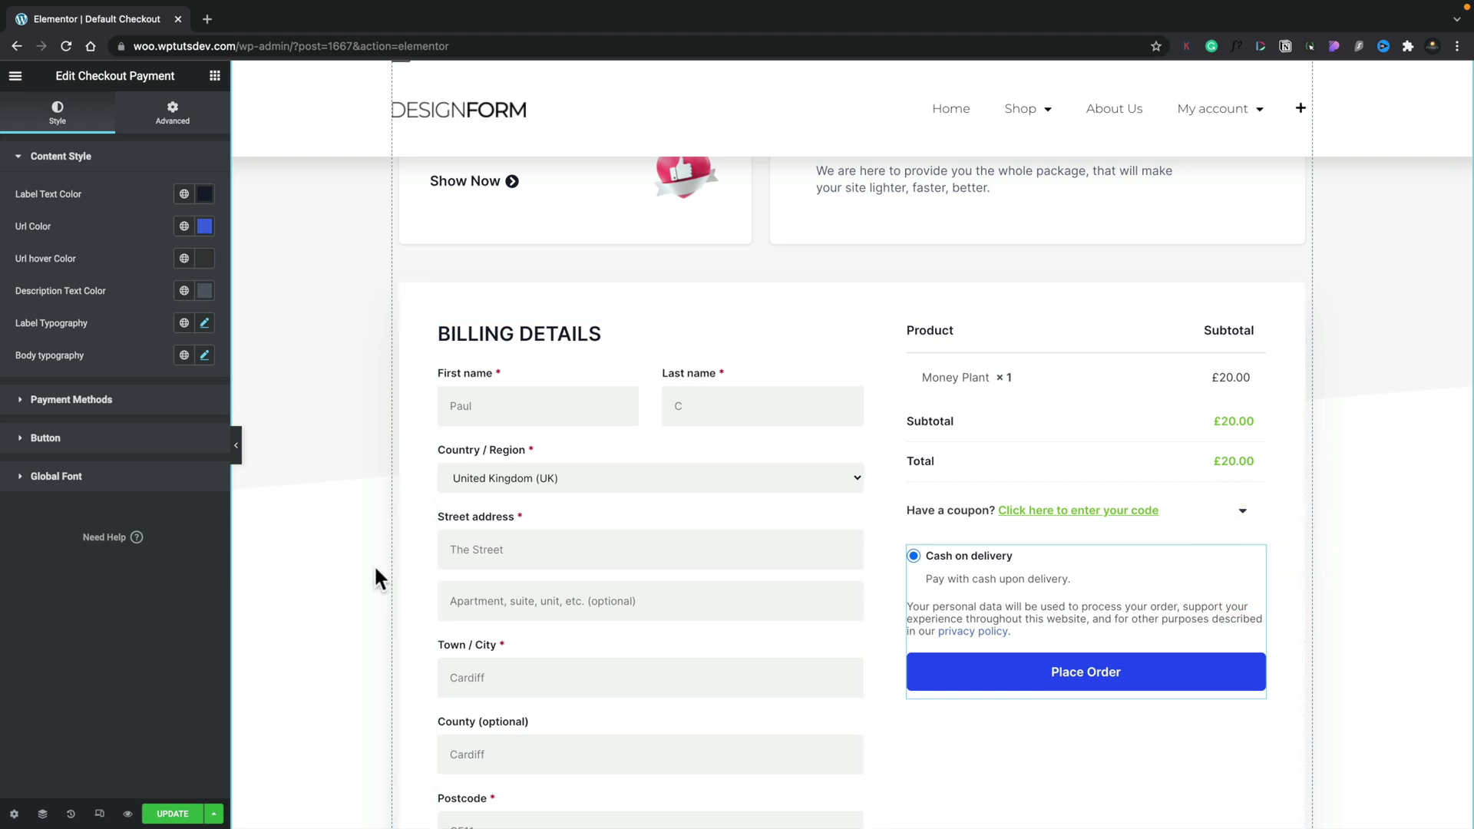
pyautogui.click(185, 229)
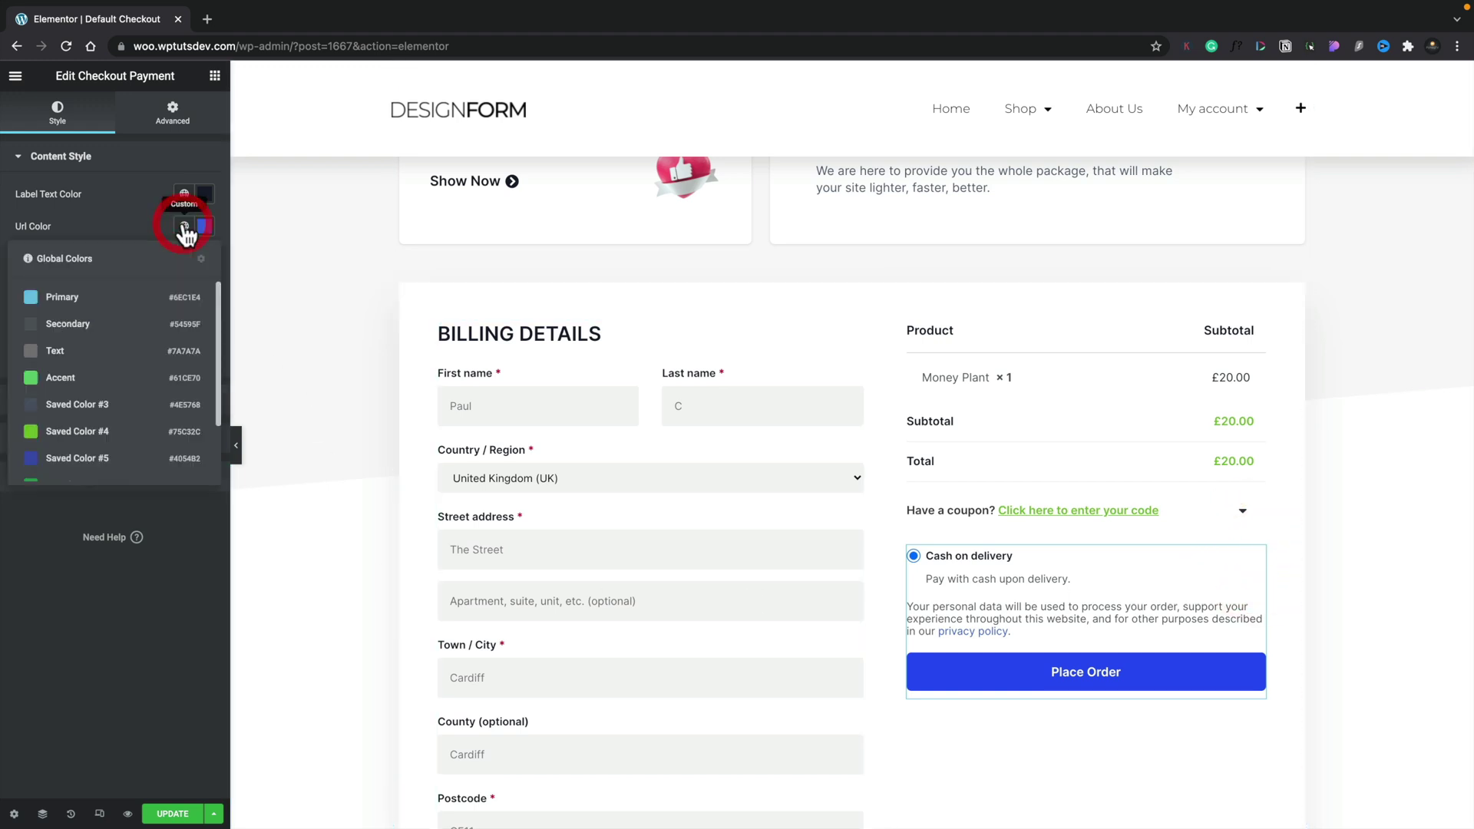
pyautogui.click(103, 439)
pyautogui.click(61, 442)
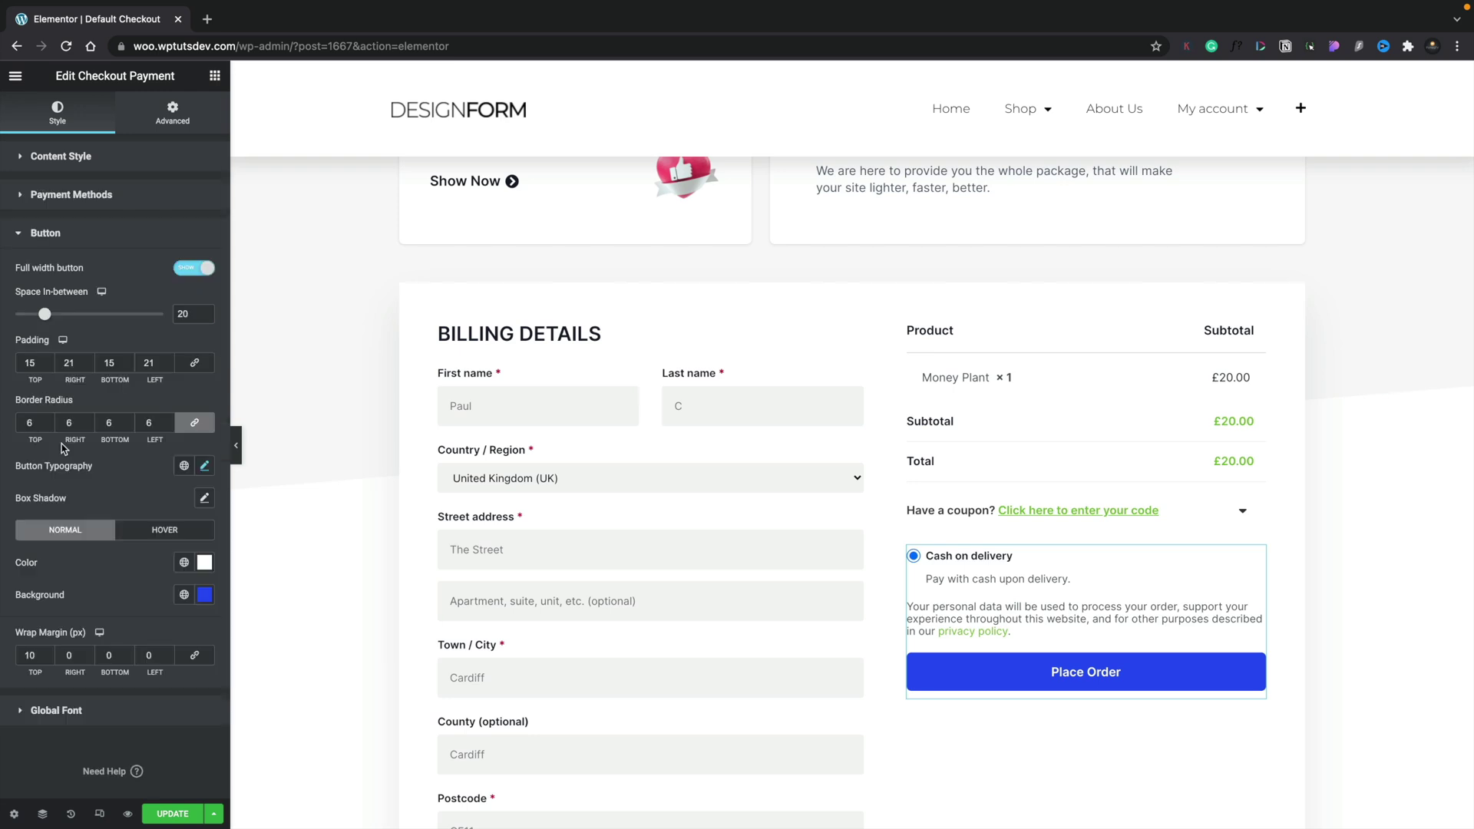
pyautogui.click(184, 594)
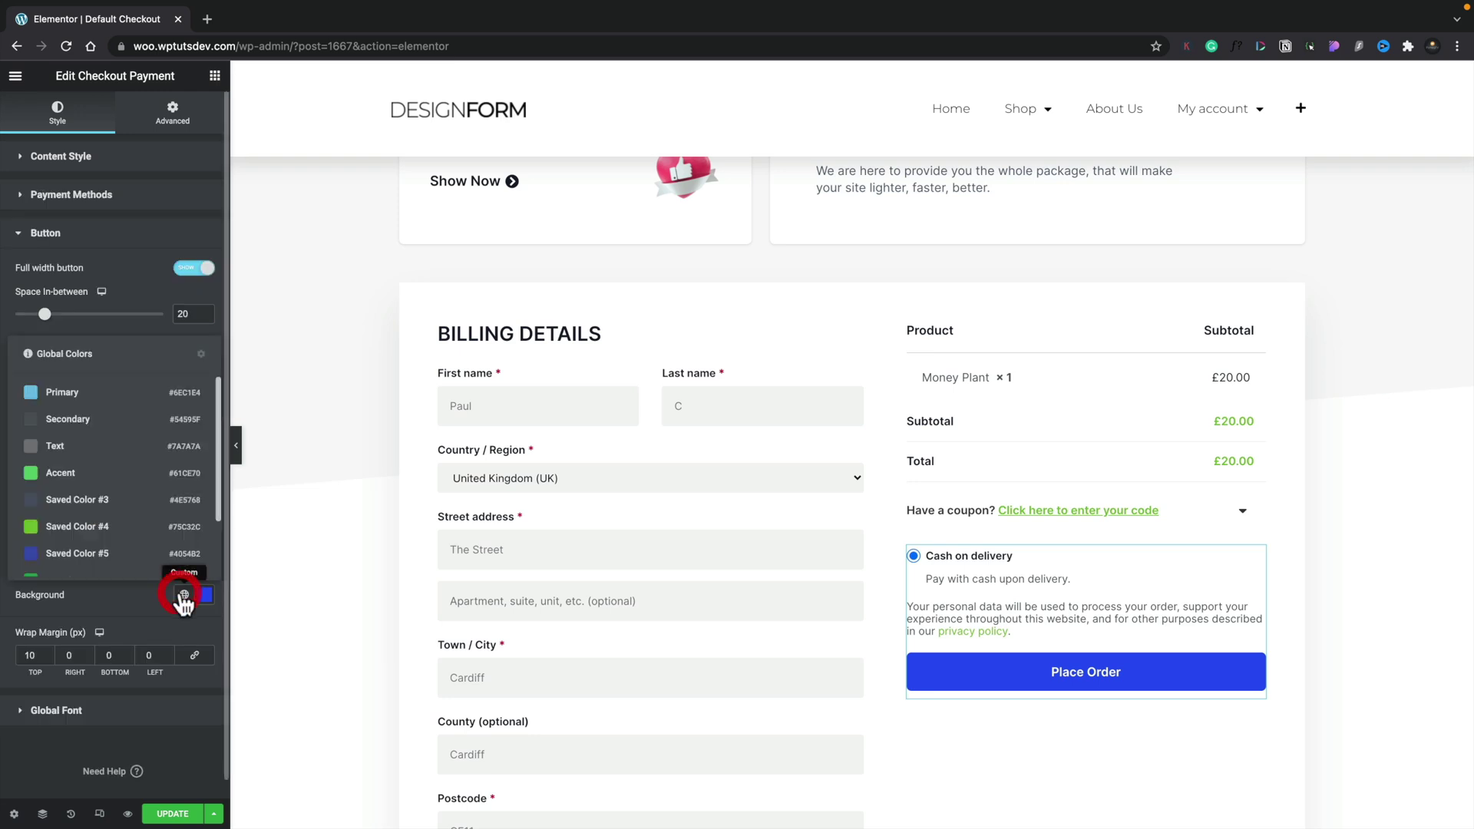
pyautogui.click(69, 537)
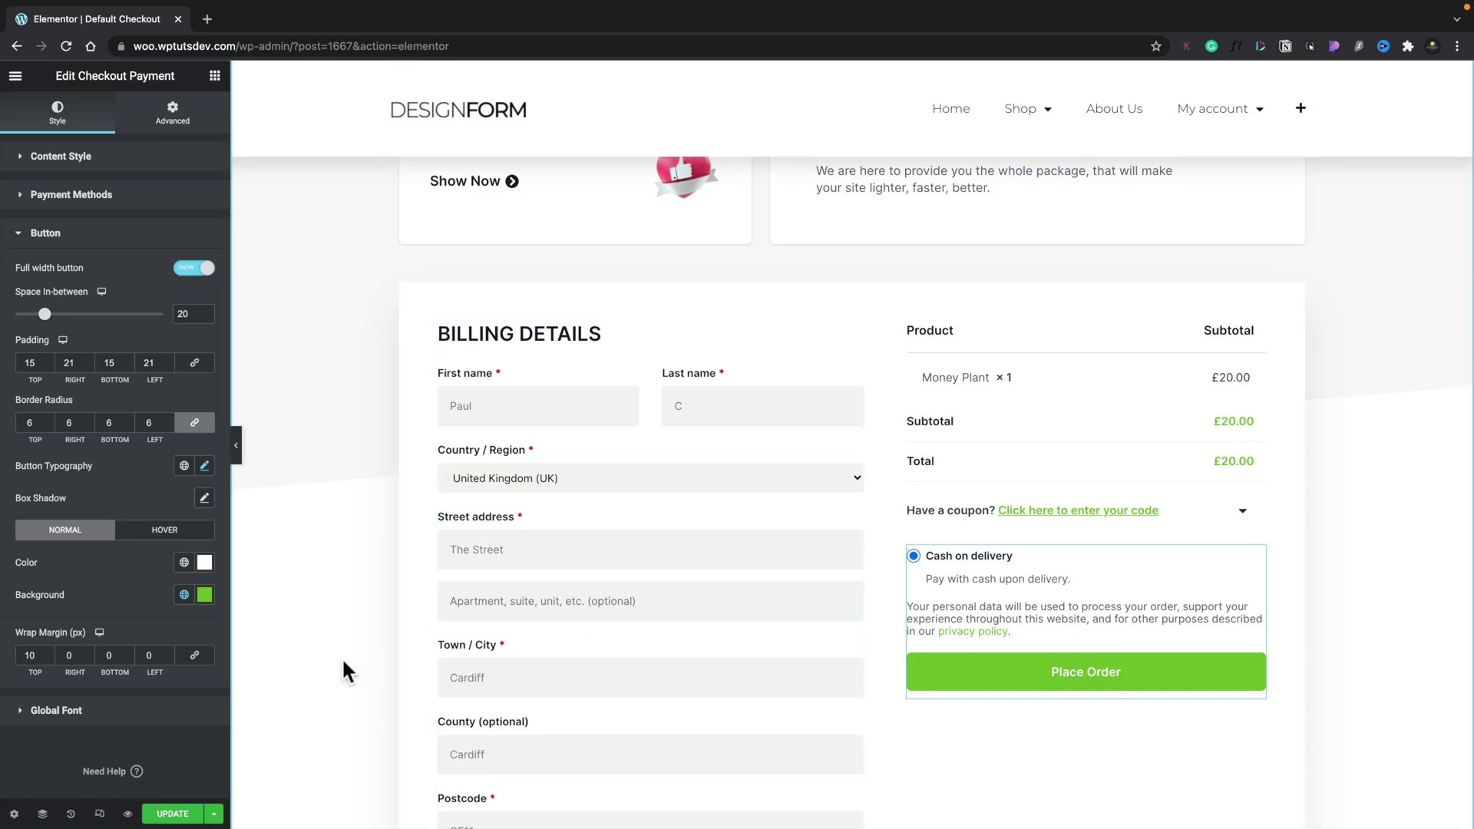
pyautogui.click(176, 812)
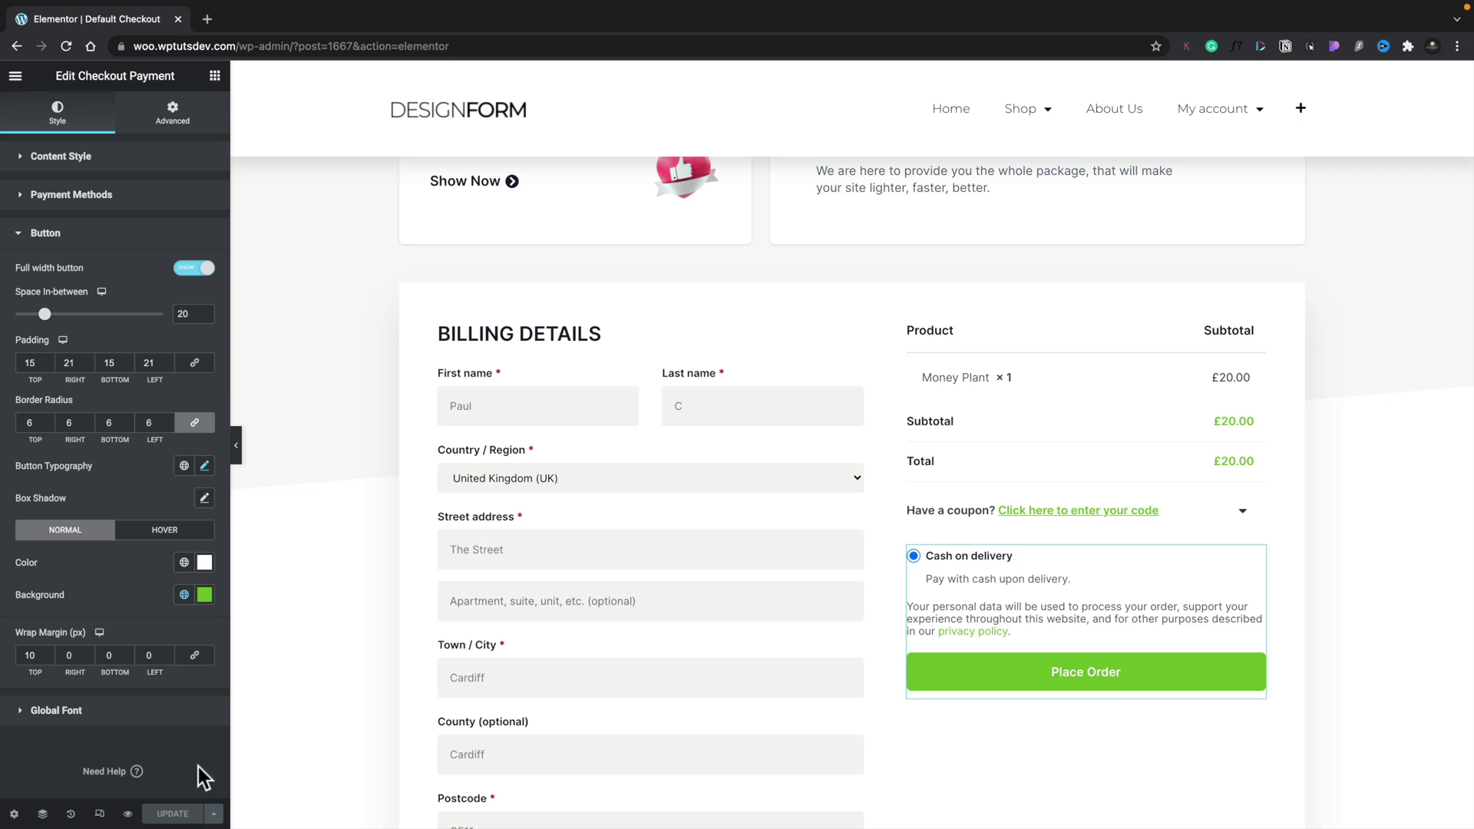
# Step: Open the cart in a new tab, proceed to checkout, and scroll through the live checkout page
pyautogui.click(128, 813)
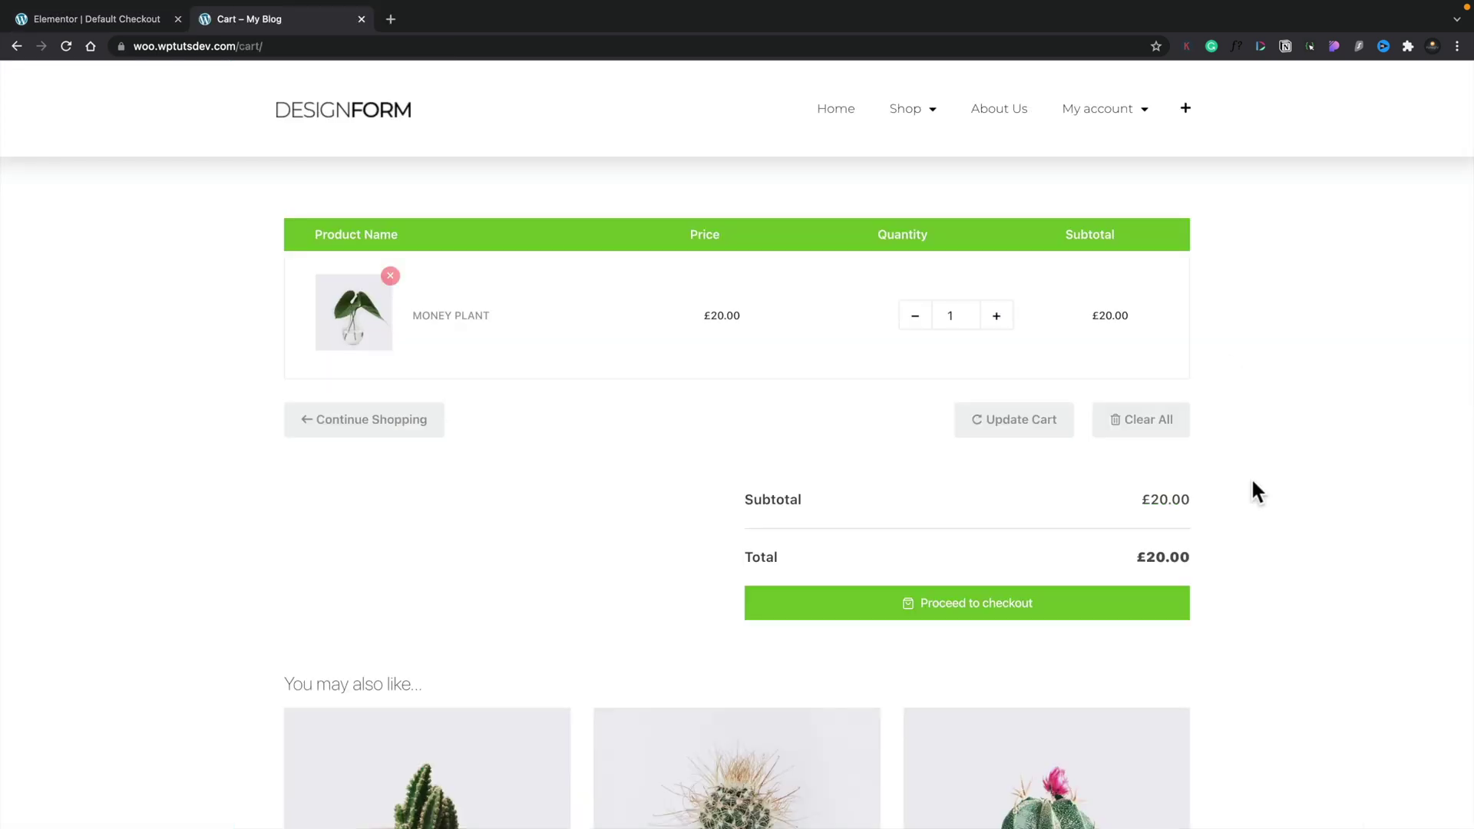
pyautogui.click(967, 611)
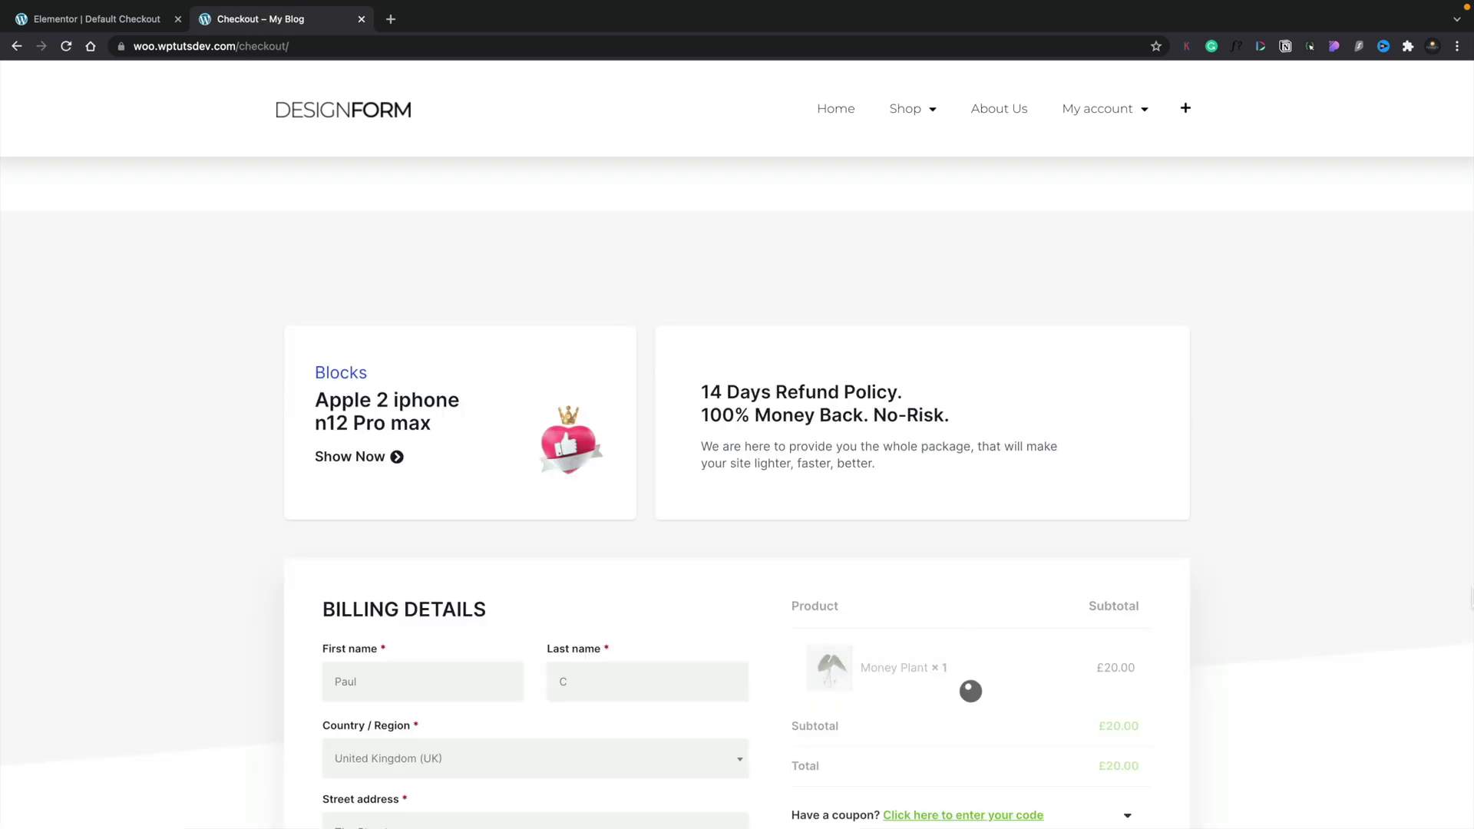
pyautogui.scroll(-7, 737, 491)
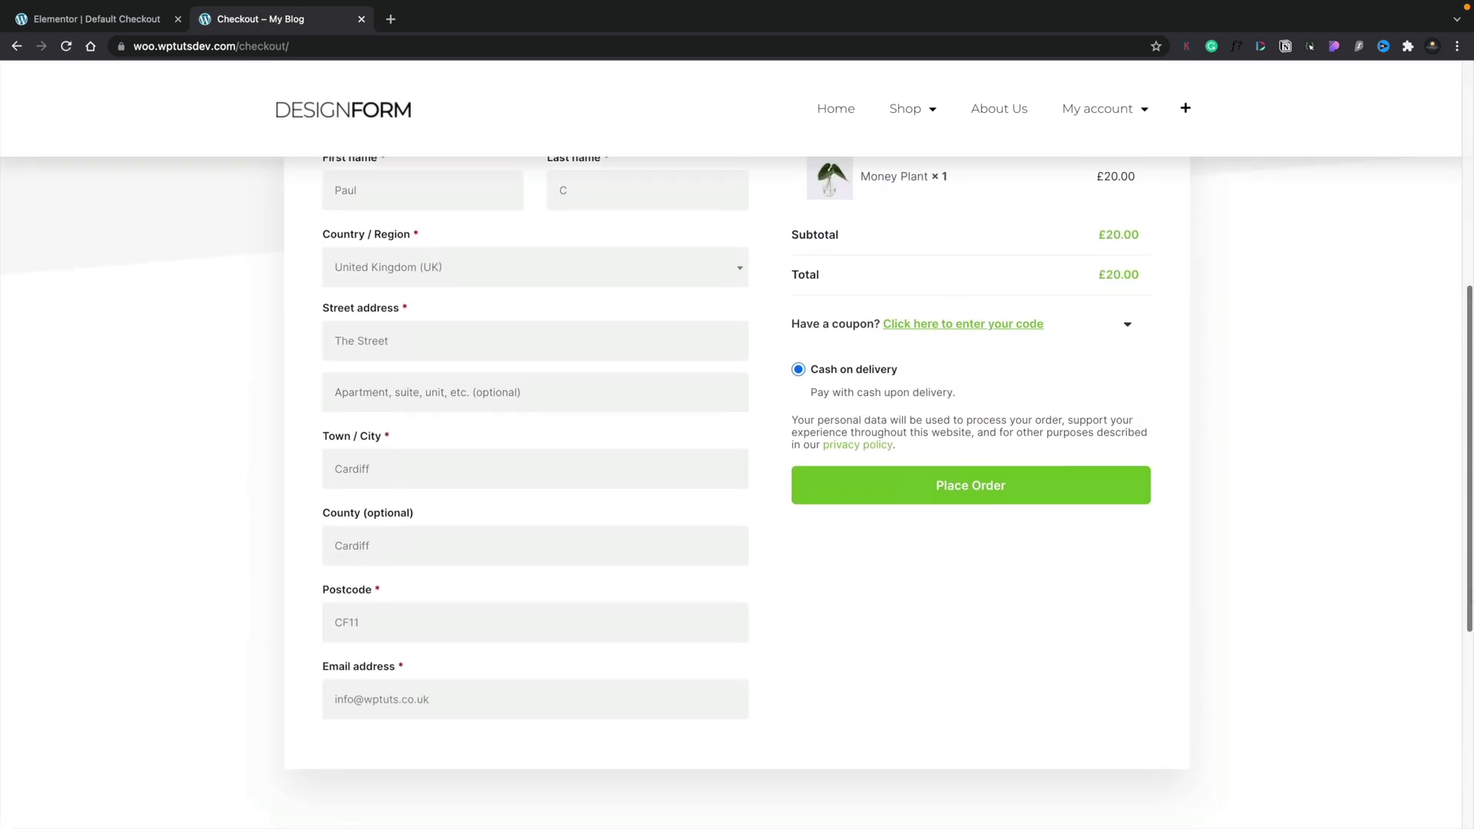
pyautogui.scroll(4, 737, 491)
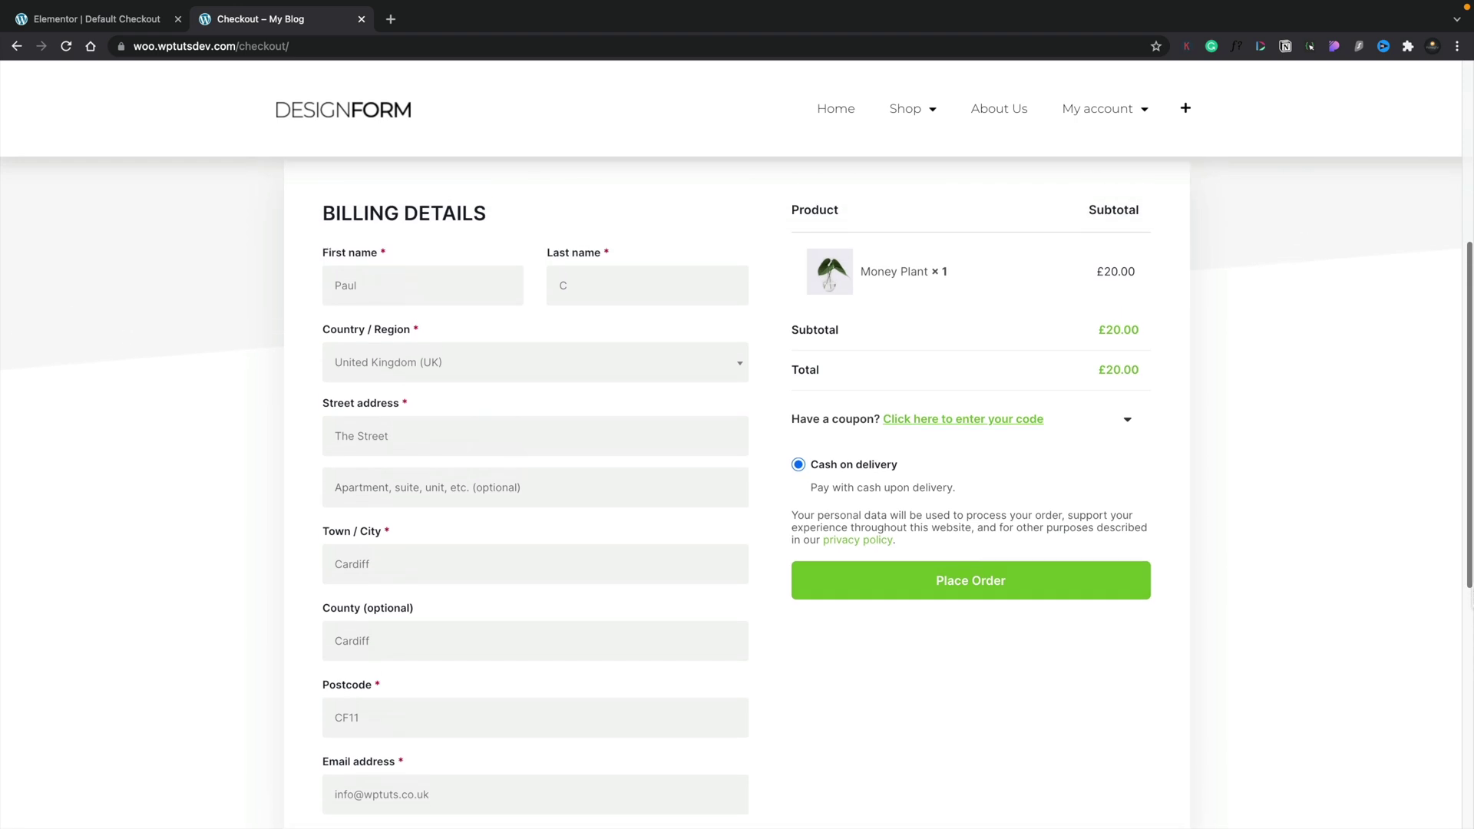
pyautogui.scroll(2, 737, 491)
pyautogui.scroll(1, 737, 491)
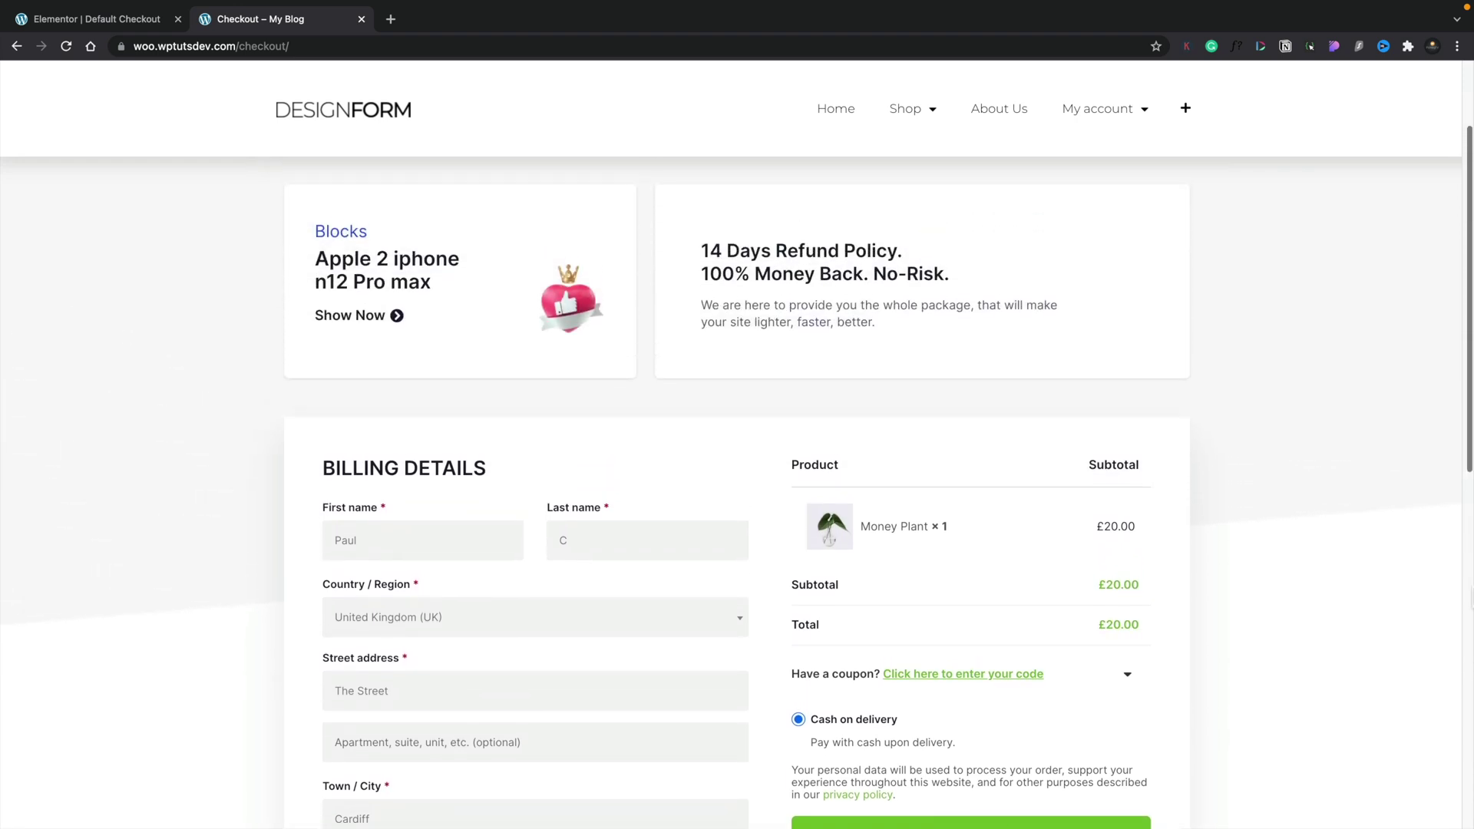